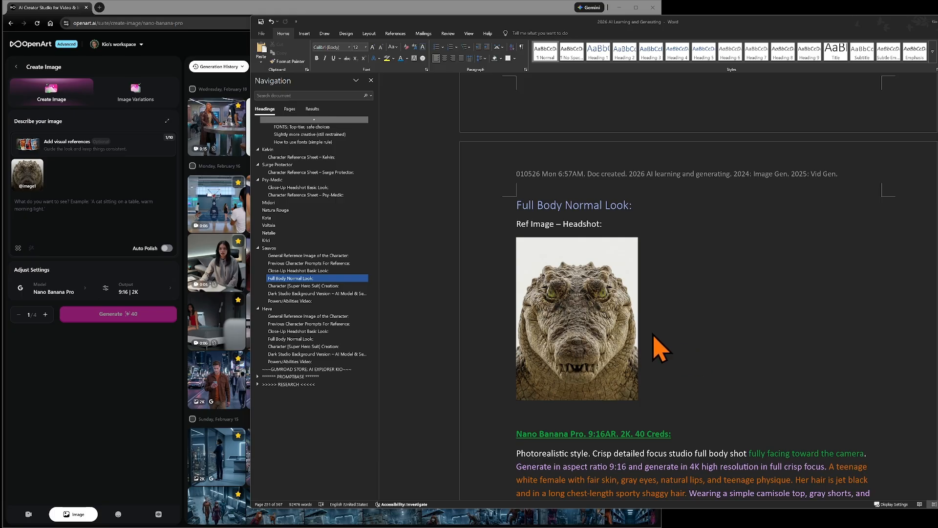
Copy the creature description from the headshot prompt, from "A large broad intimidating anthropomorphic" through "looking forward at the camera."
{"action": "scroll", "coordinate": [700, 349], "scroll_direction": "down", "scroll_amount": 1}
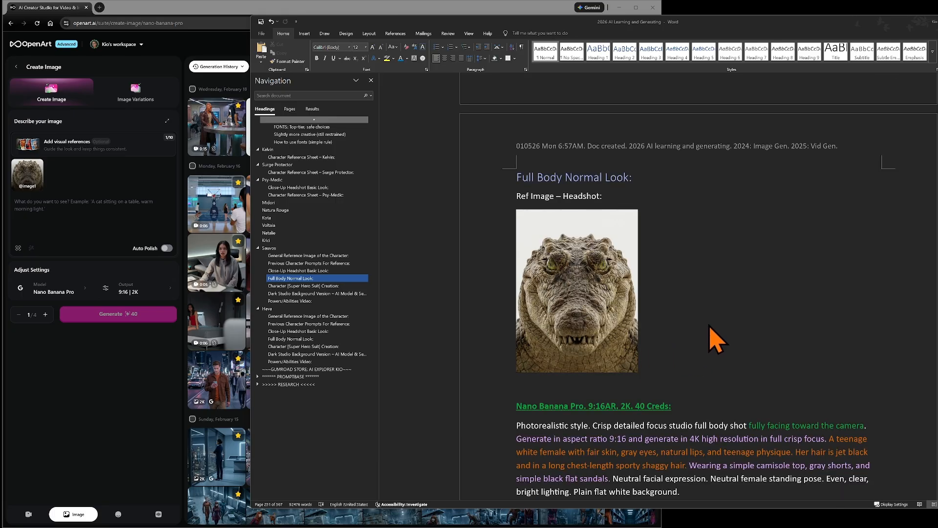
{"action": "scroll", "coordinate": [708, 318], "scroll_direction": "up", "scroll_amount": 9}
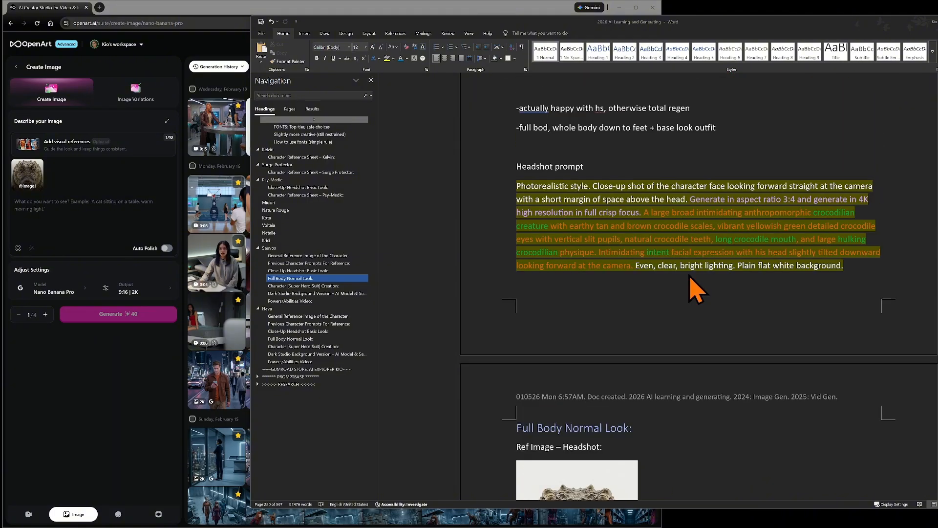
{"action": "scroll", "coordinate": [691, 287], "scroll_direction": "down", "scroll_amount": 5}
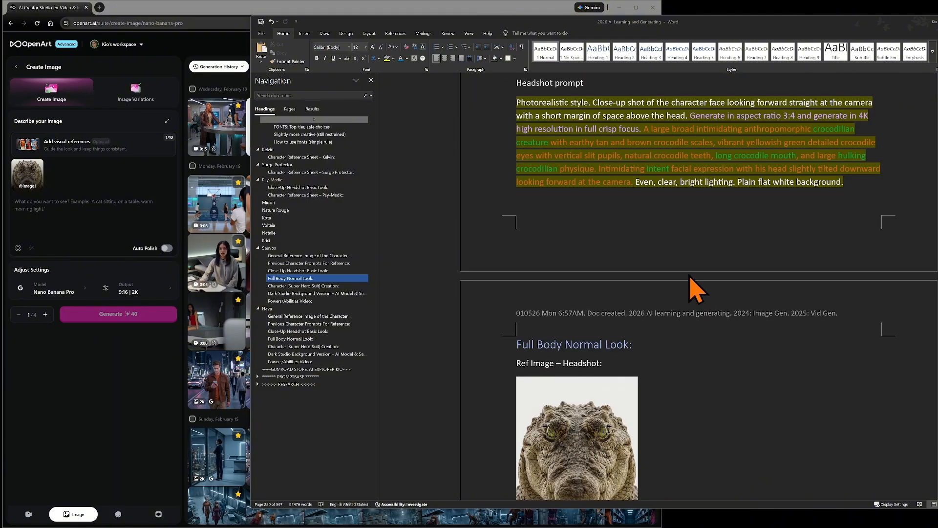
{"action": "scroll", "coordinate": [698, 259], "scroll_direction": "up", "scroll_amount": 5}
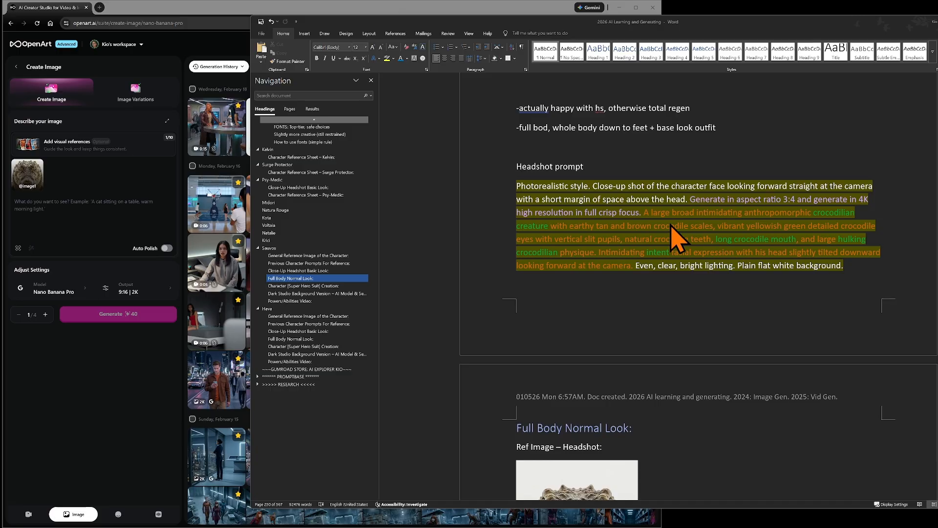
{"action": "scroll", "coordinate": [676, 237], "scroll_direction": "down", "scroll_amount": 1}
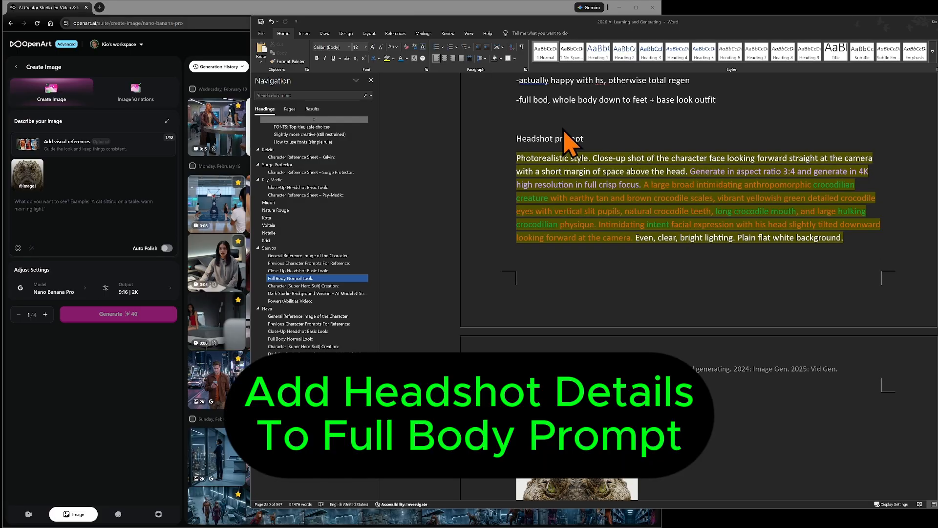
{"action": "left_click", "coordinate": [681, 193]}
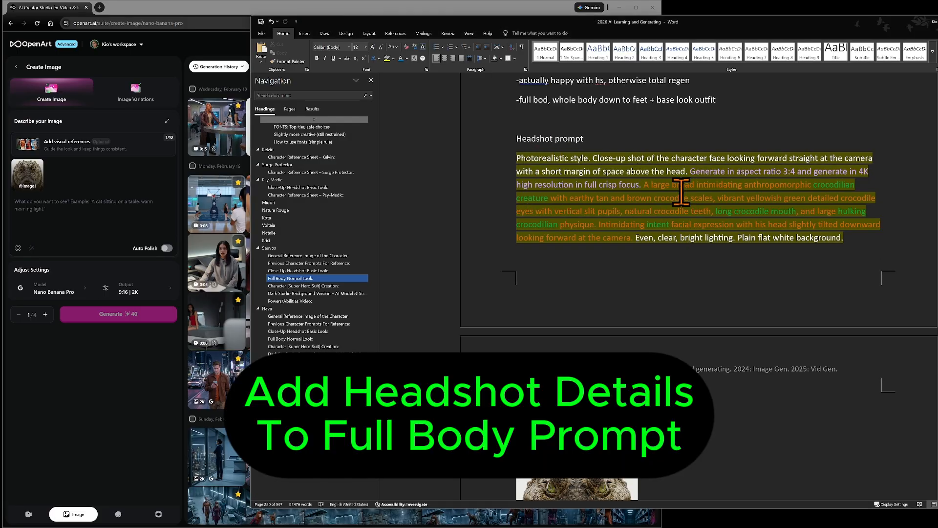
{"action": "left_click_drag", "start_coordinate": [643, 184], "coordinate": [633, 238]}
{"action": "key", "text": "ctrl+c"}
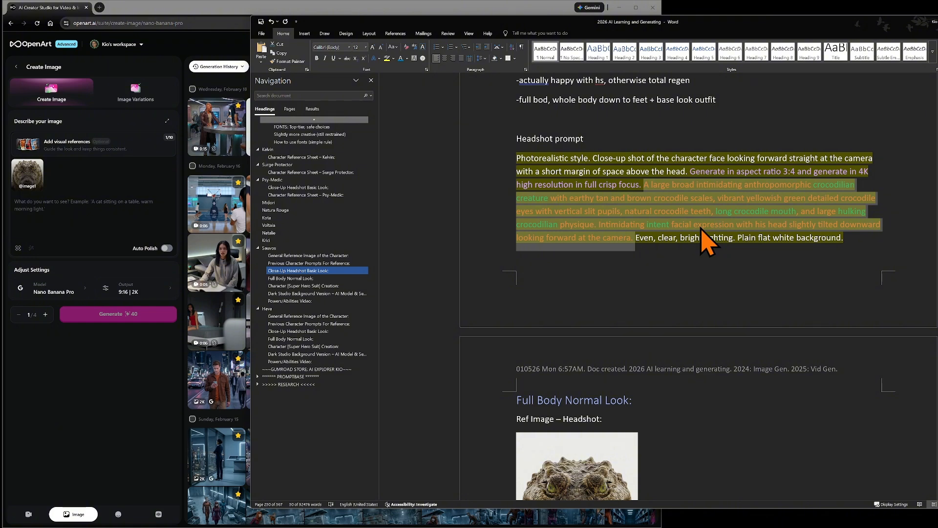
Replace the teenage female description in the Full Body Normal Look prompt with the copied crocodilian creature description
{"action": "scroll", "coordinate": [764, 229], "scroll_direction": "down", "scroll_amount": 4}
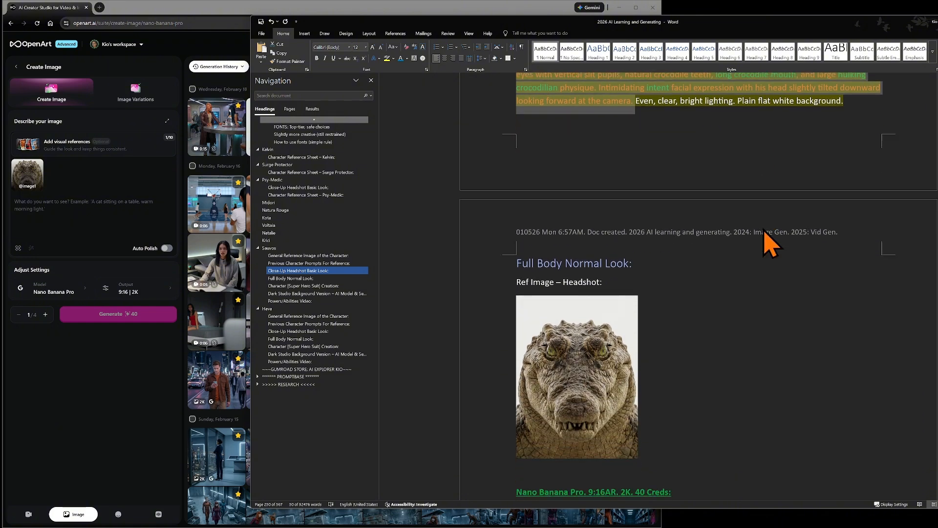
{"action": "scroll", "coordinate": [764, 230], "scroll_direction": "down", "scroll_amount": 4}
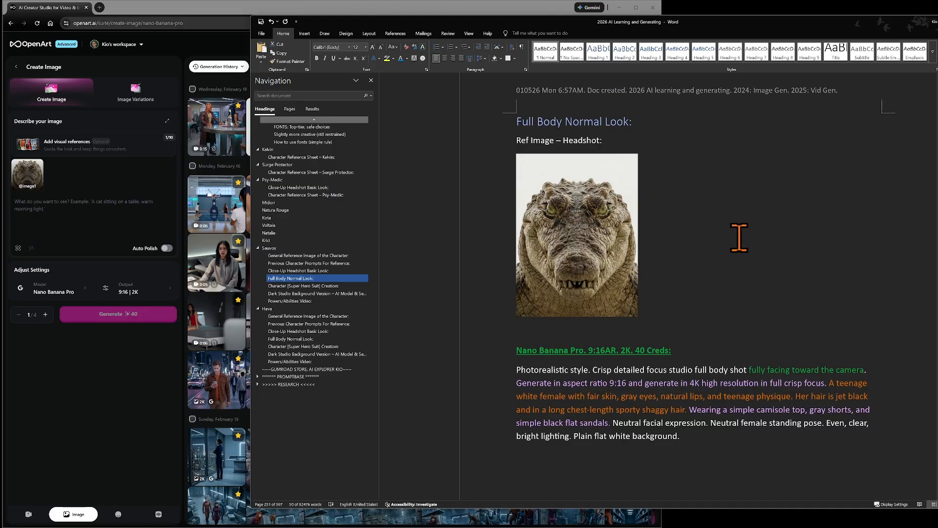
{"action": "scroll", "coordinate": [741, 239], "scroll_direction": "down", "scroll_amount": 1}
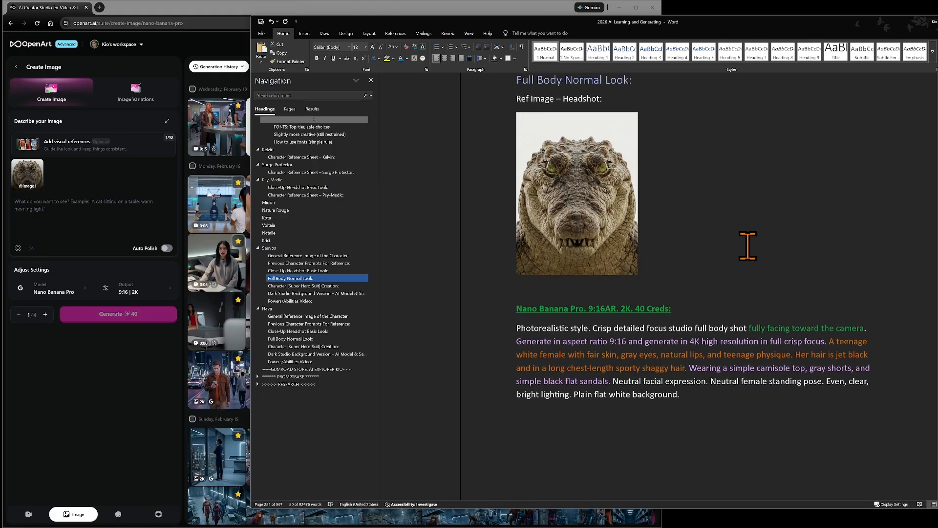
{"action": "scroll", "coordinate": [748, 246], "scroll_direction": "up", "scroll_amount": 1}
{"action": "scroll", "coordinate": [748, 245], "scroll_direction": "up", "scroll_amount": 6}
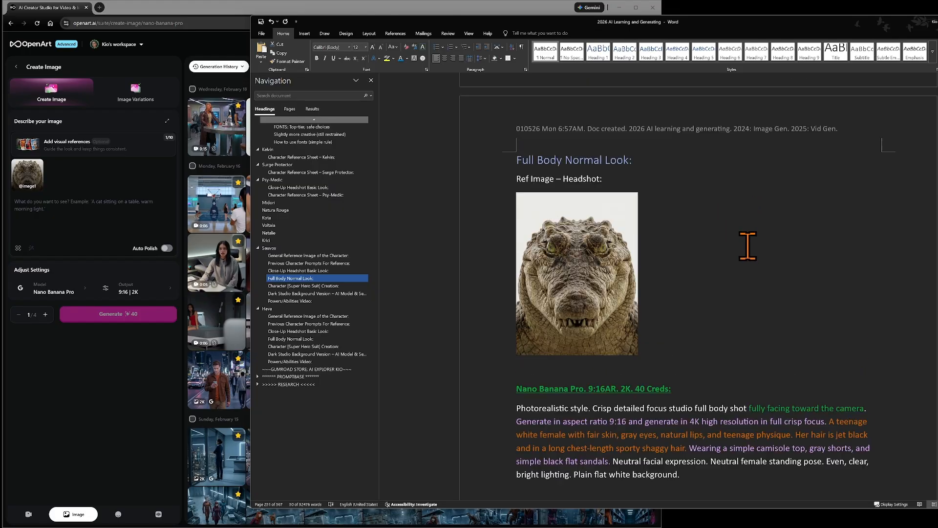
{"action": "scroll", "coordinate": [747, 246], "scroll_direction": "up", "scroll_amount": 1}
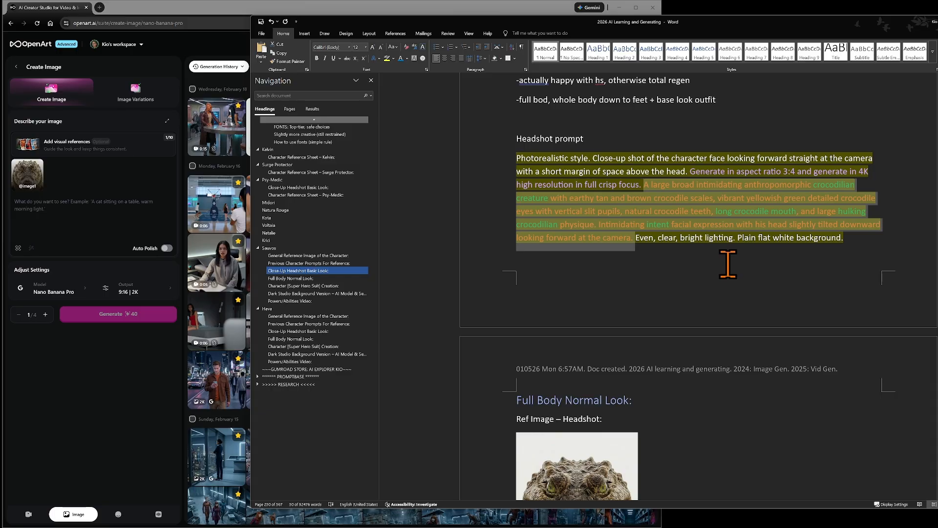
{"action": "scroll", "coordinate": [760, 266], "scroll_direction": "down", "scroll_amount": 2}
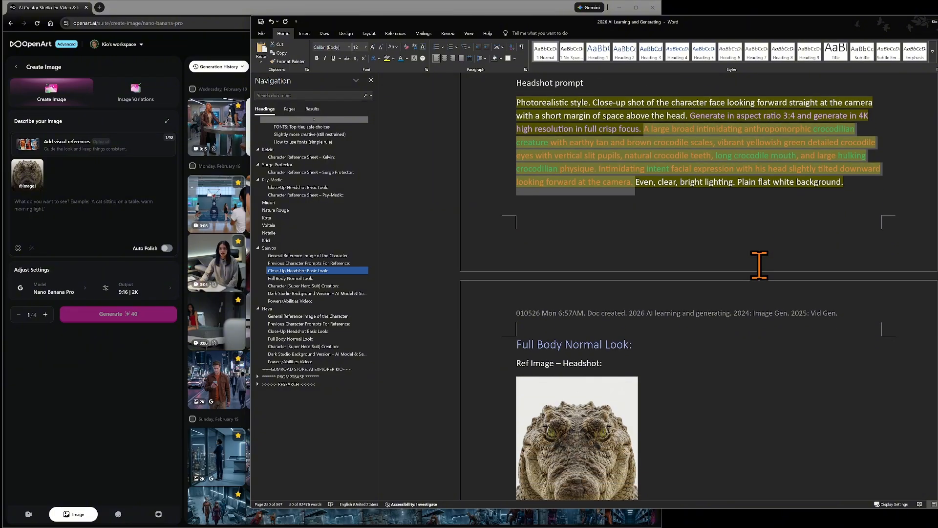
{"action": "scroll", "coordinate": [645, 166], "scroll_direction": "up", "scroll_amount": 2}
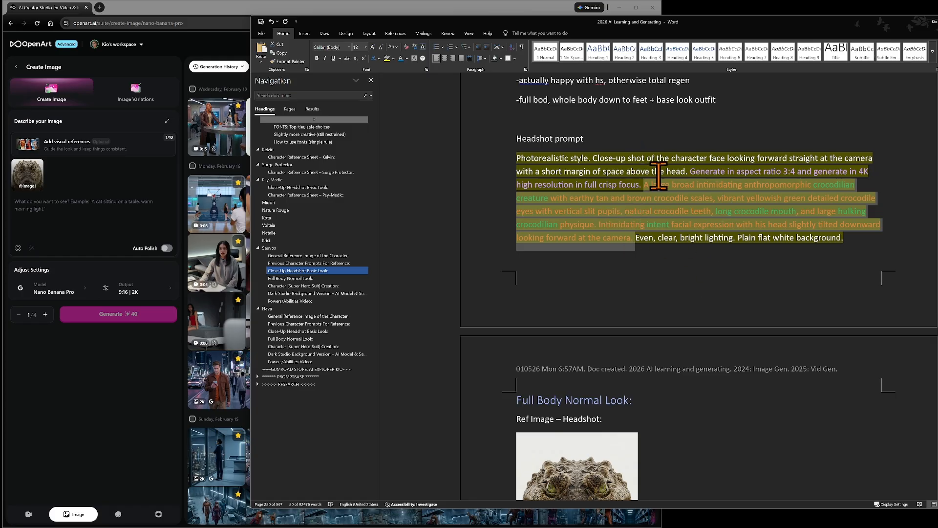
{"action": "scroll", "coordinate": [689, 291], "scroll_direction": "down", "scroll_amount": 3}
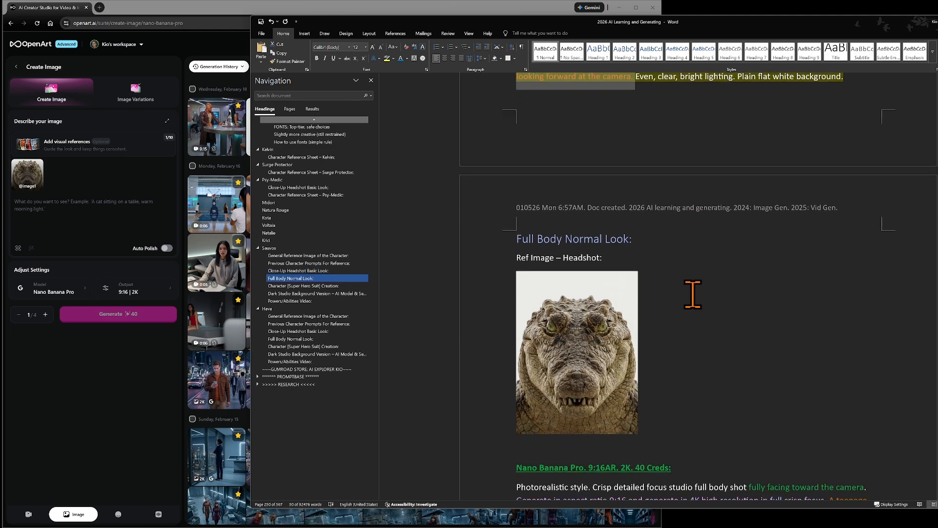
{"action": "scroll", "coordinate": [692, 294], "scroll_direction": "down", "scroll_amount": 3}
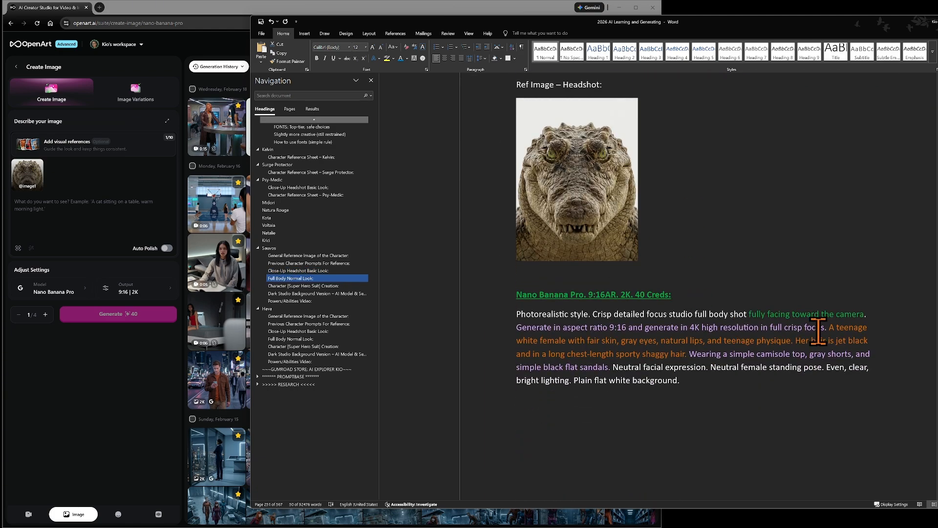
{"action": "left_click_drag", "start_coordinate": [835, 329], "coordinate": [689, 355]}
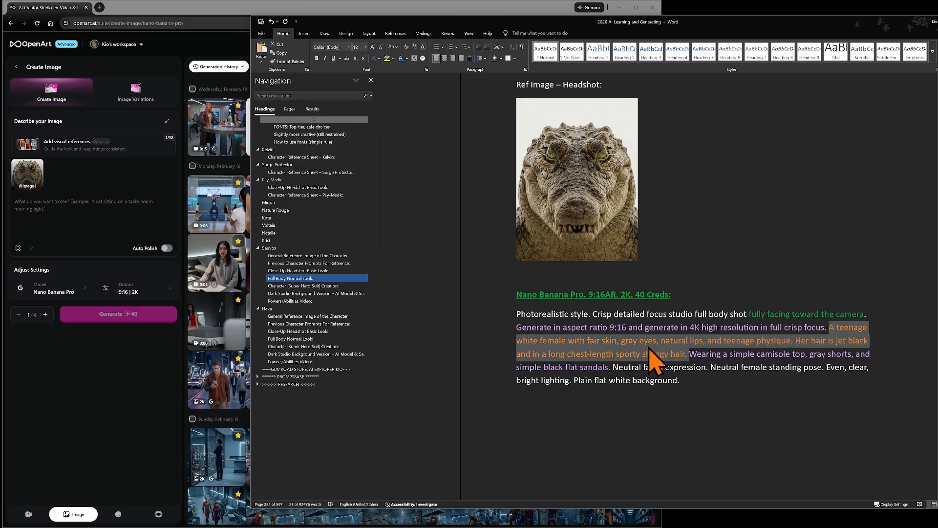
{"action": "key", "text": "ctrl+v"}
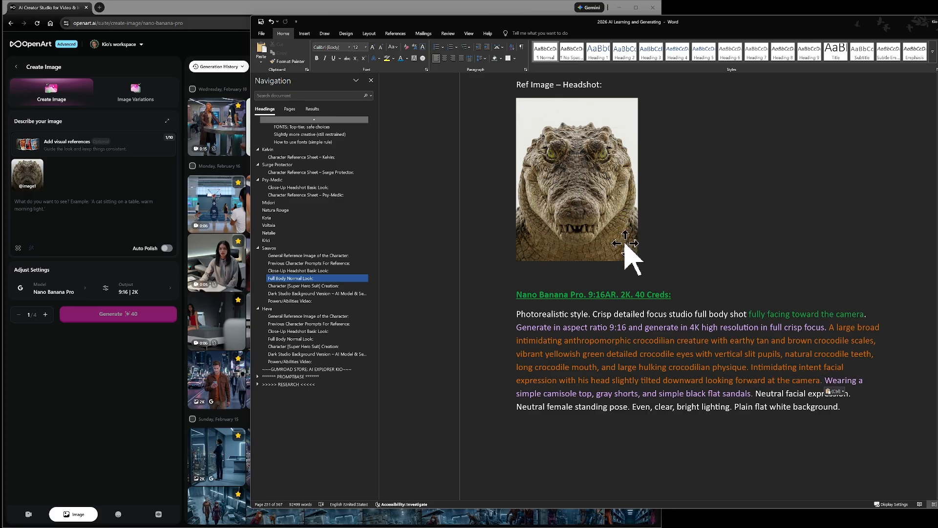
{"action": "left_click", "coordinate": [715, 370]}
Copy "wearing a brown barbarian belt across his chest and waist" from the prompt under Previous Character Prompts For Reference
{"action": "scroll", "coordinate": [760, 366], "scroll_direction": "down", "scroll_amount": 1}
{"action": "scroll", "coordinate": [761, 367], "scroll_direction": "up", "scroll_amount": 7}
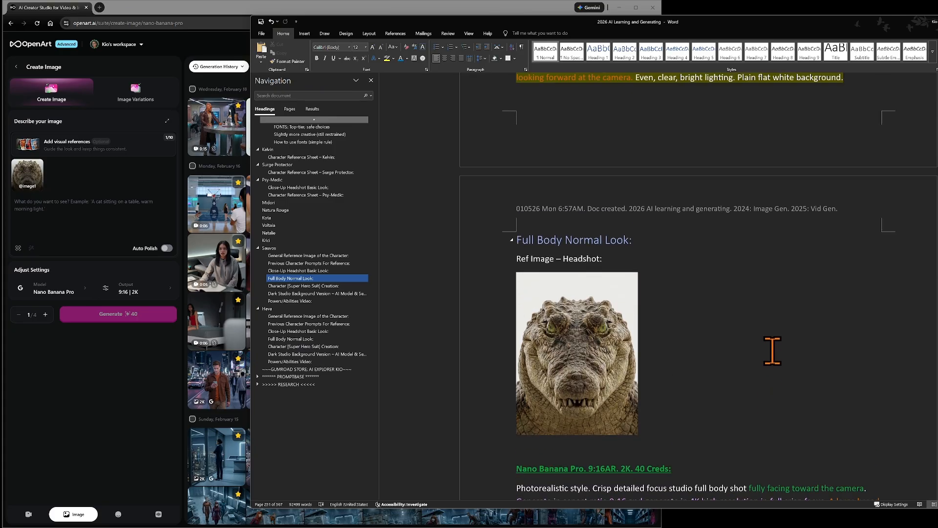
{"action": "scroll", "coordinate": [761, 325], "scroll_direction": "up", "scroll_amount": 10}
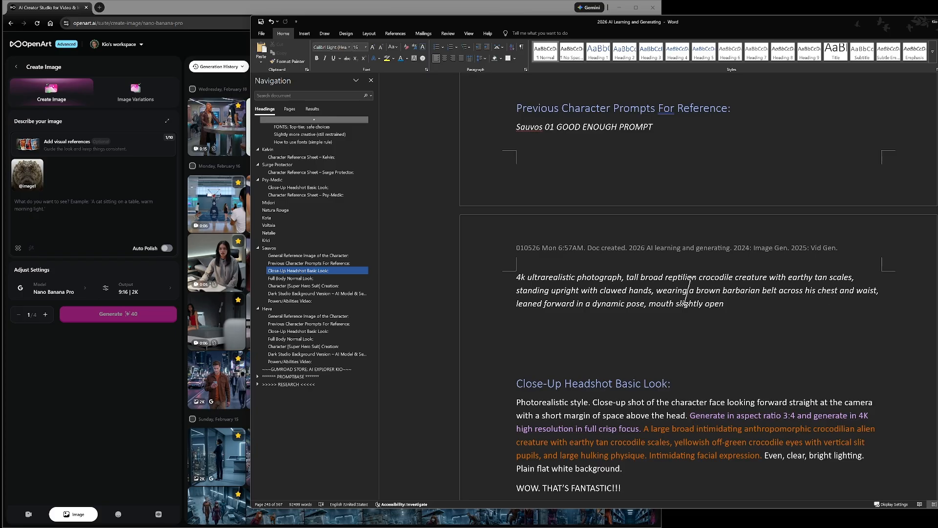
{"action": "left_click", "coordinate": [667, 291]}
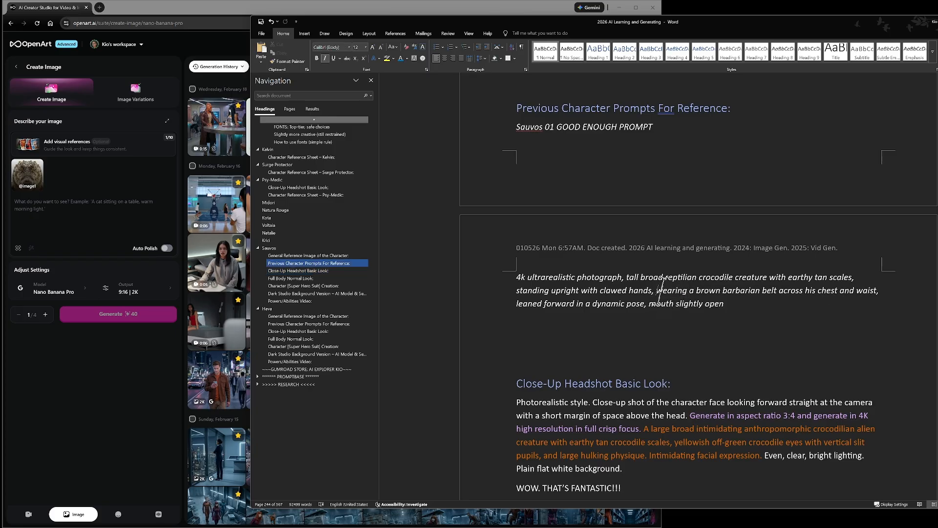
{"action": "left_click_drag", "start_coordinate": [657, 290], "coordinate": [877, 292]}
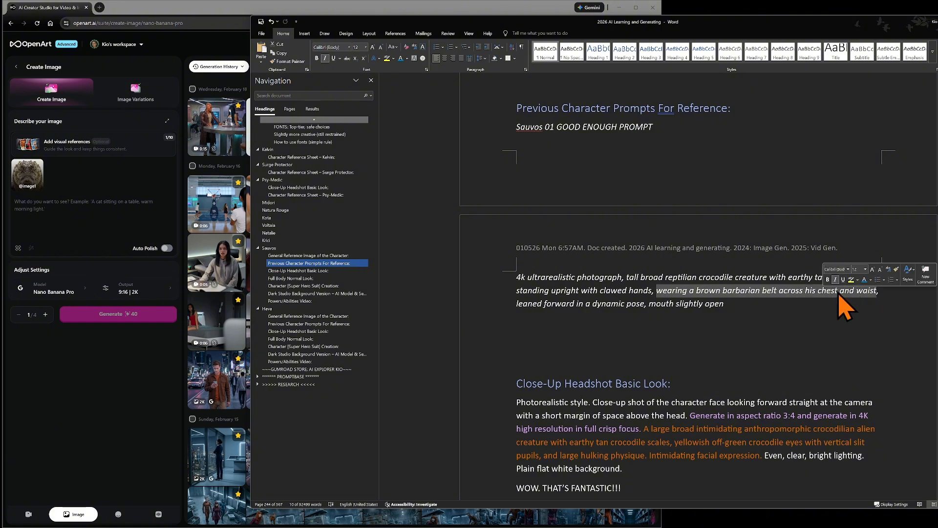
{"action": "right_click", "coordinate": [838, 293]}
{"action": "left_click", "coordinate": [854, 316]}
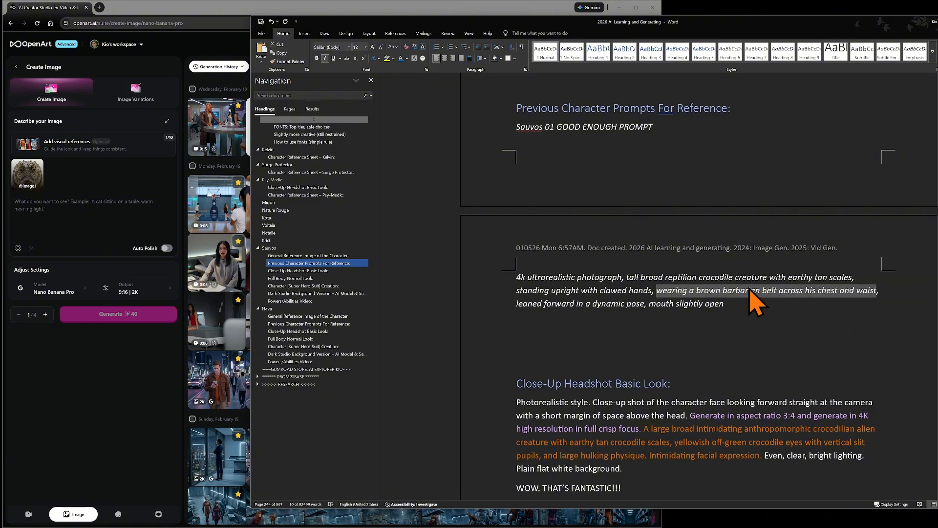
{"action": "left_click", "coordinate": [756, 292]}
Replace "a simple camisole top, gray shorts, and simple black flat sandals." in the full body prompt with the copied belt phrase
{"action": "scroll", "coordinate": [748, 286], "scroll_direction": "up", "scroll_amount": 5}
{"action": "scroll", "coordinate": [748, 286], "scroll_direction": "up", "scroll_amount": 1}
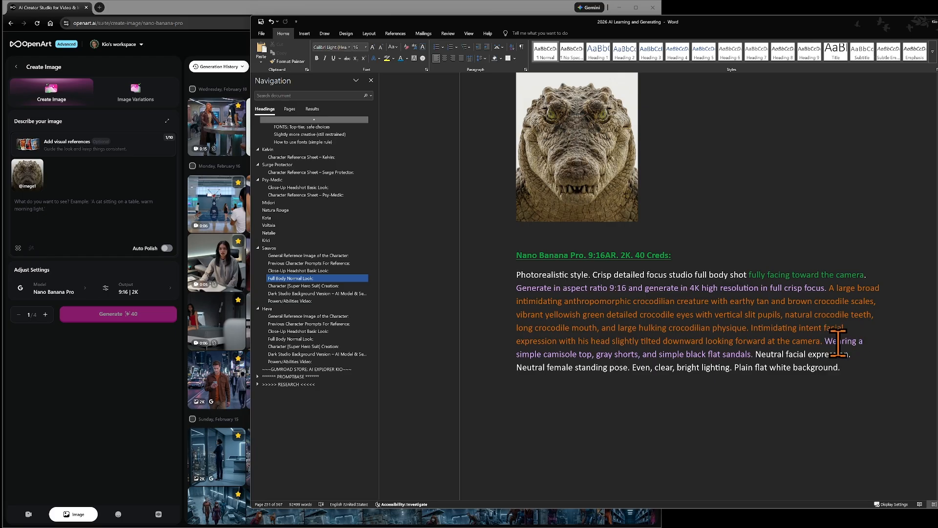
{"action": "left_click_drag", "start_coordinate": [861, 341], "coordinate": [752, 355]}
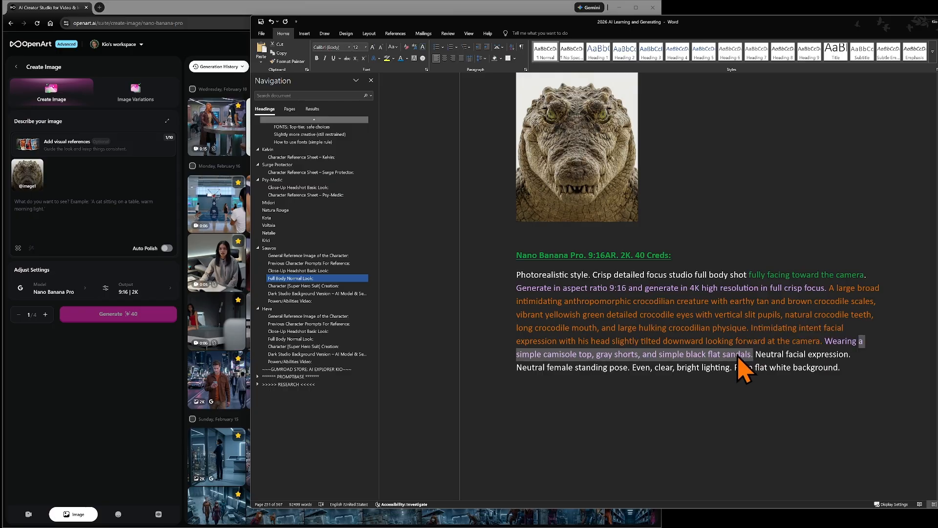
{"action": "right_click", "coordinate": [755, 356]}
{"action": "left_click", "coordinate": [762, 405]}
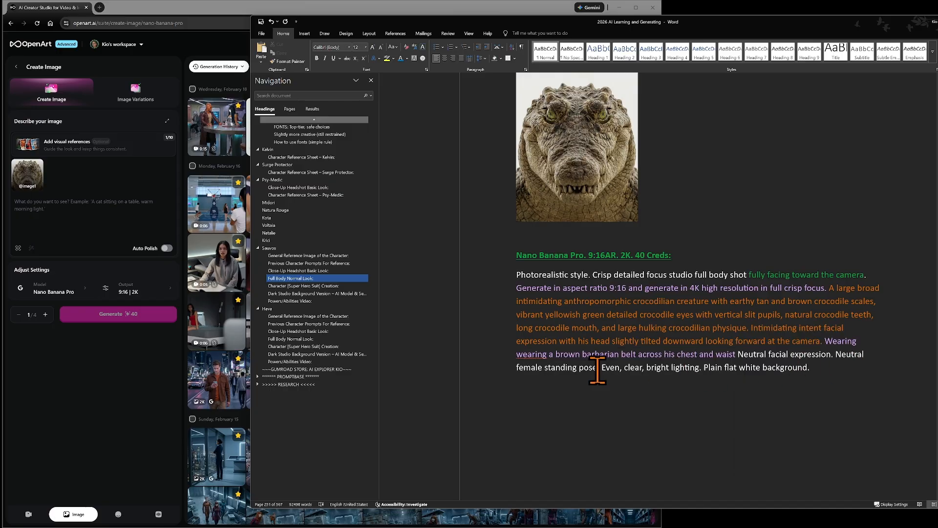
Remove the duplicated "wearing" from the outfit sentence and end it with a period after "waist"
{"action": "left_click_drag", "start_coordinate": [517, 355], "coordinate": [548, 359]}
{"action": "key", "text": "BackSpace"}
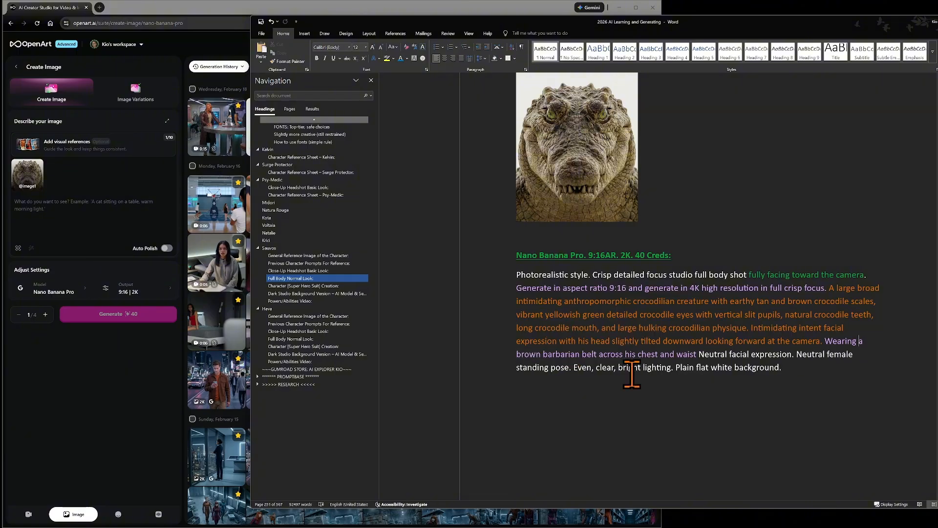
{"action": "left_click", "coordinate": [697, 354]}
{"action": "type", "text": "."}
Begin a new sentence after the belt description with the words "He has crocodilian"
{"action": "scroll", "coordinate": [711, 348], "scroll_direction": "up", "scroll_amount": 1}
{"action": "scroll", "coordinate": [711, 348], "scroll_direction": "up", "scroll_amount": 1}
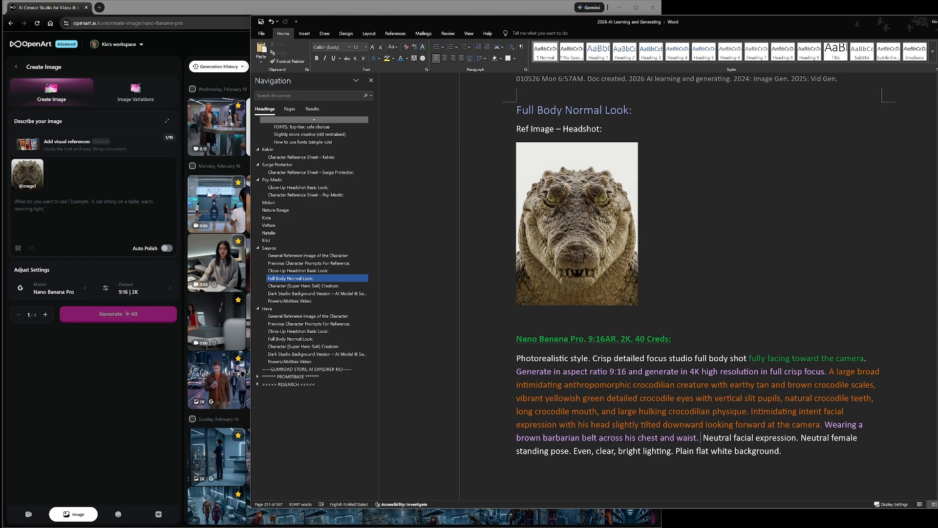
{"action": "type", "text": "Cr "}
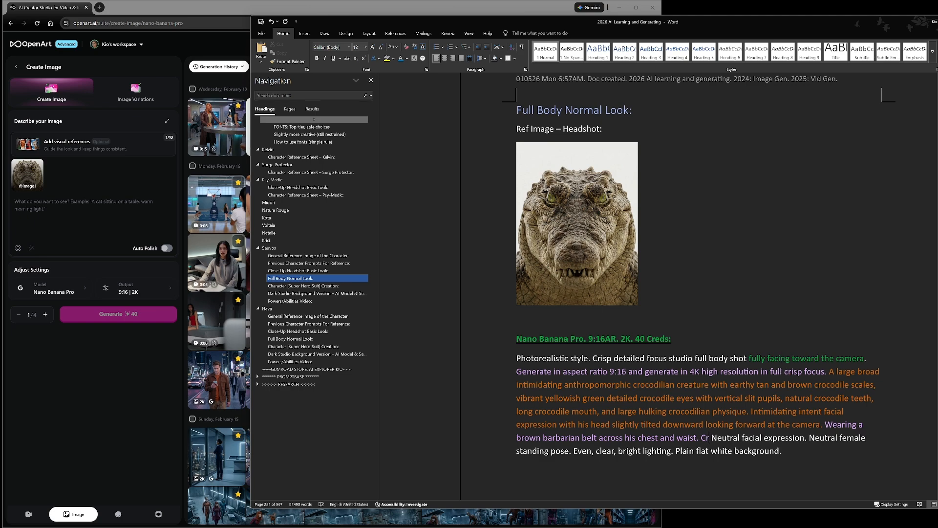
{"action": "type", "text": "oc"}
{"action": "key", "text": "BackSpace"}
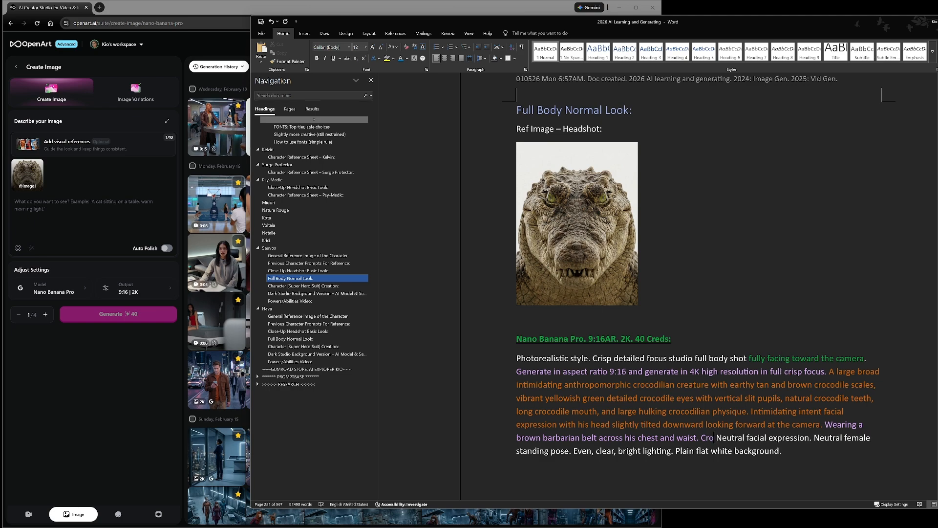
{"action": "type", "text": "has"}
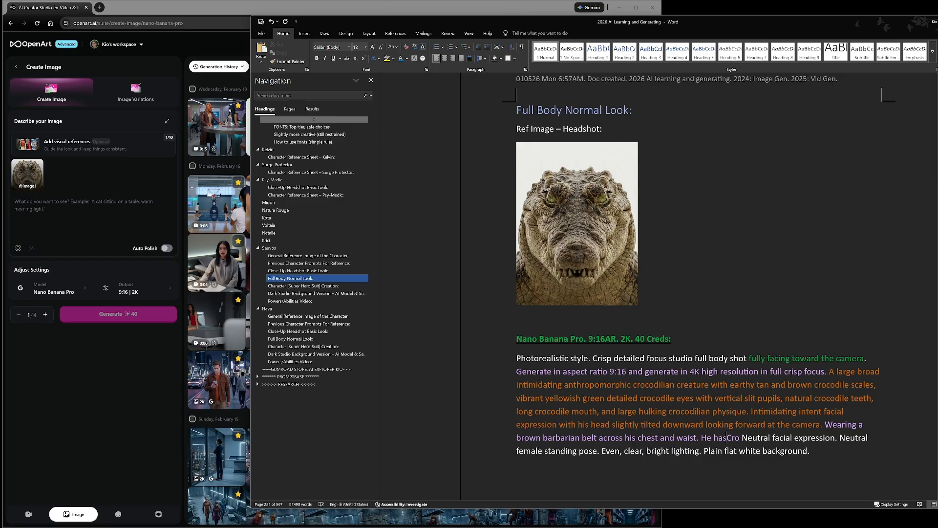
{"action": "key", "text": "Delete"}
{"action": "type", "text": "c"}
{"action": "key", "text": "Right"}
{"action": "key", "text": "Right"}
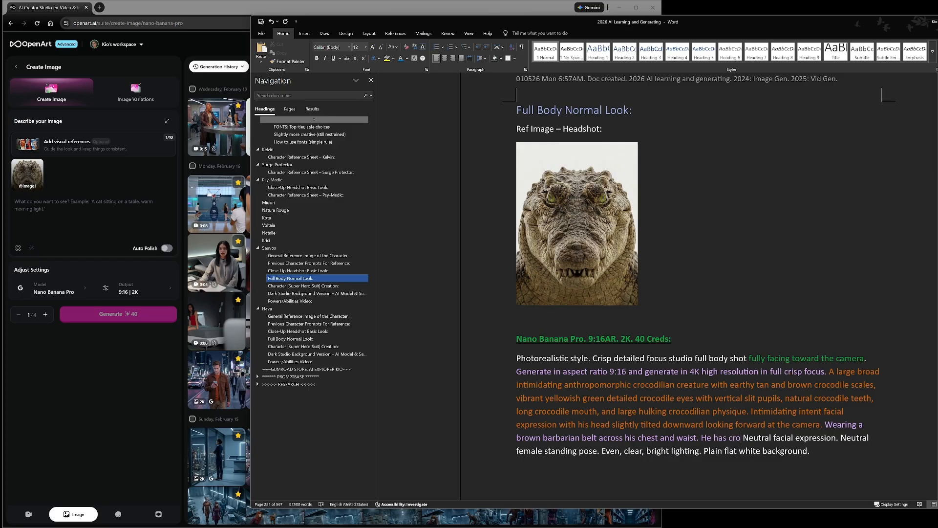
{"action": "type", "text": "codilian"}
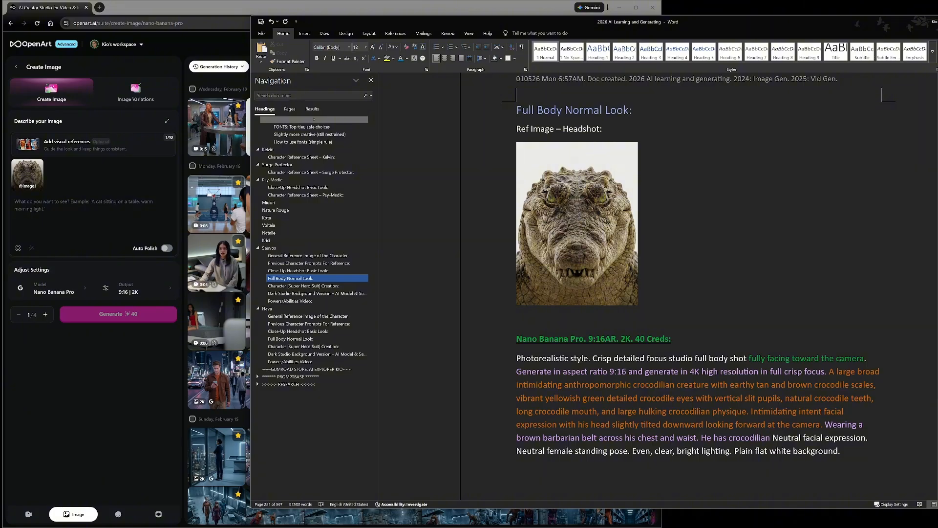
Insert "large" before "crocodilian" and add "clawed feet" after it in the new sentence
{"action": "key", "text": "Left"}
{"action": "key", "text": "Left"}
{"action": "key", "text": "Left"}
{"action": "key", "text": "Left"}
{"action": "key", "text": "Left"}
{"action": "type", "text": "large"}
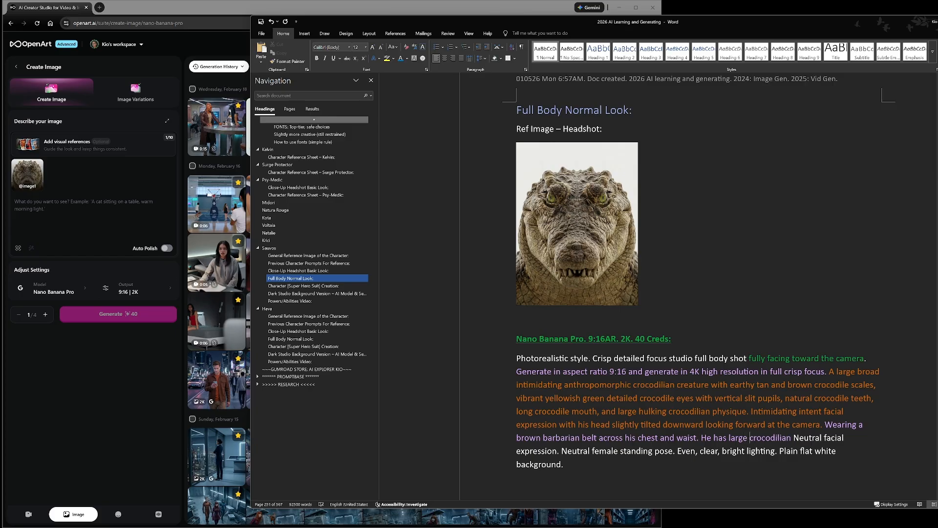
{"action": "key", "text": "Right"}
{"action": "key", "text": "Right"}
{"action": "key", "text": "Right"}
{"action": "key", "text": "Right"}
{"action": "key", "text": "Right"}
{"action": "key", "text": "Right"}
{"action": "type", "text": "clawed feet"}
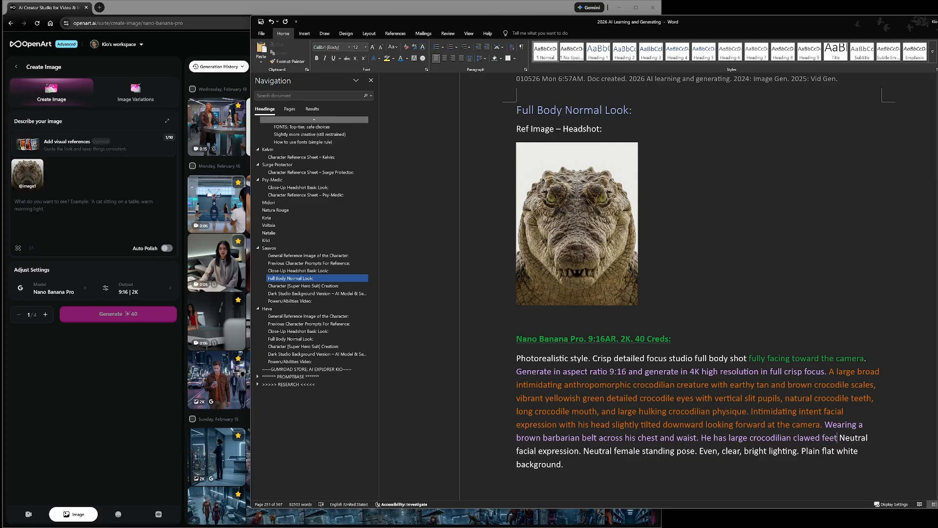
Insert "legs and" before "clawed feet" in the crocodilian sentence and end it with a period after "feet"
{"action": "type", "text": " and"}
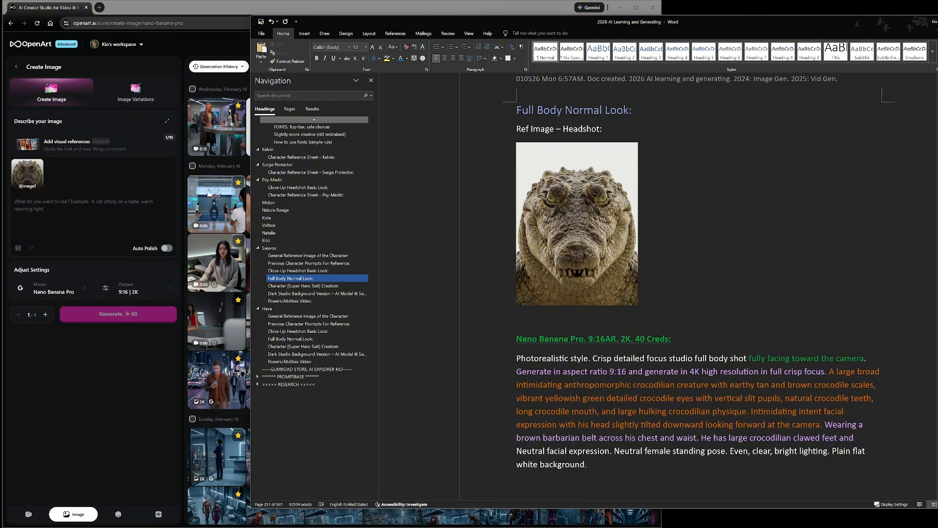
{"action": "left_click", "coordinate": [728, 438]}
{"action": "key", "text": "Right"}
{"action": "key", "text": "Right"}
{"action": "key", "text": "Right"}
{"action": "key", "text": "Right"}
{"action": "key", "text": "Right"}
{"action": "key", "text": "Right"}
{"action": "left_click", "coordinate": [781, 437]}
{"action": "type", "text": "legs and"}
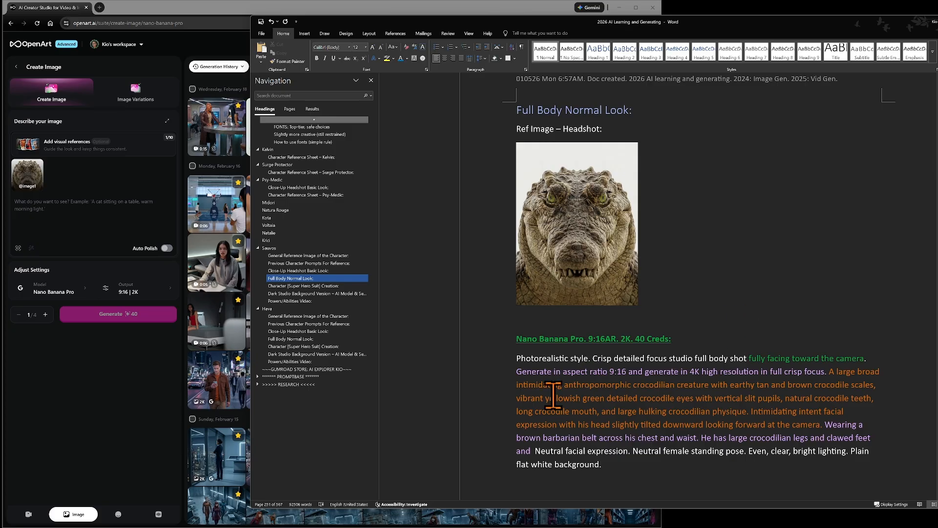
{"action": "left_click_drag", "start_coordinate": [563, 386], "coordinate": [623, 387]}
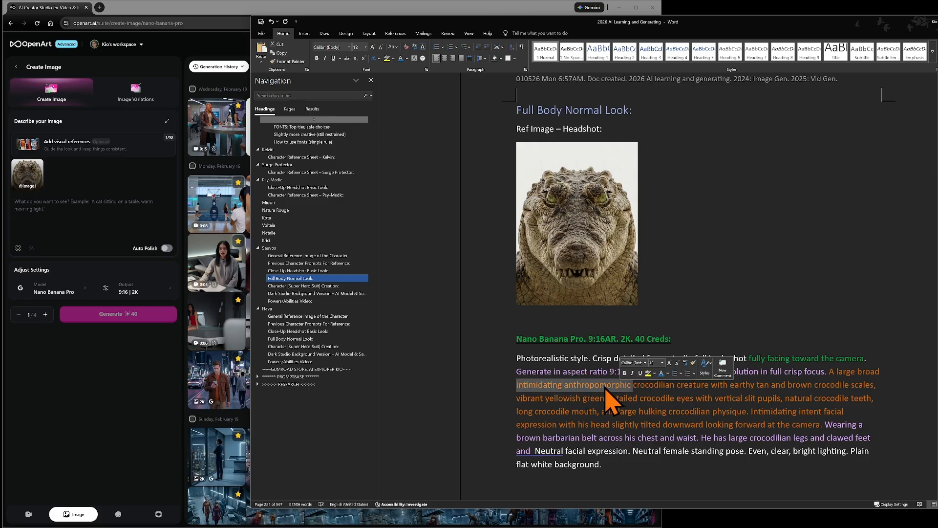
{"action": "left_click", "coordinate": [606, 387]}
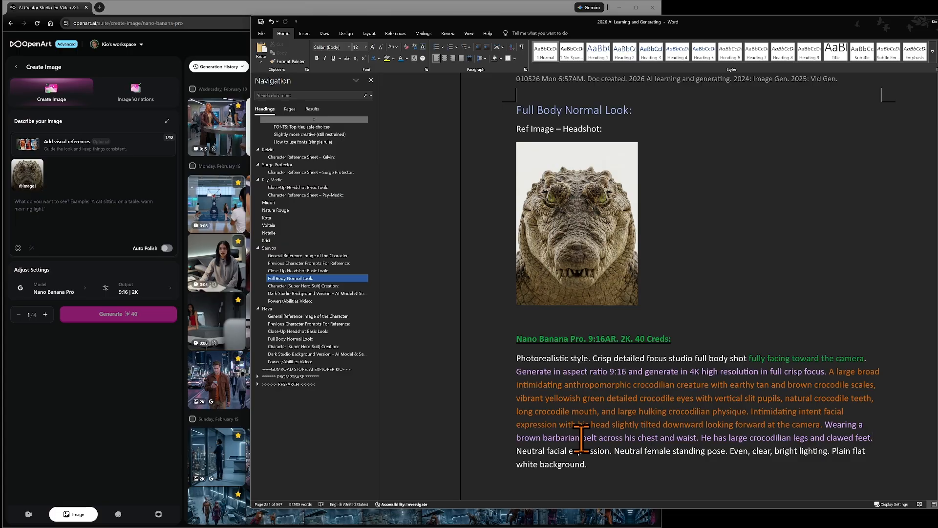
Expand the belt's description in the outfit sentence to "dark brown blended natural leather barbarian belt"
{"action": "key", "text": "Home"}
{"action": "type", "text": "dark brown"}
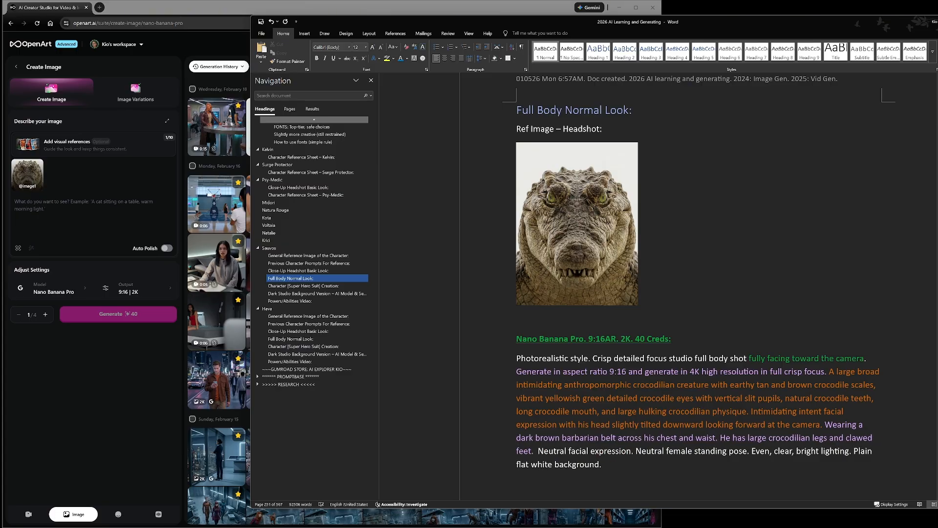
{"action": "type", "text": " blended natural"}
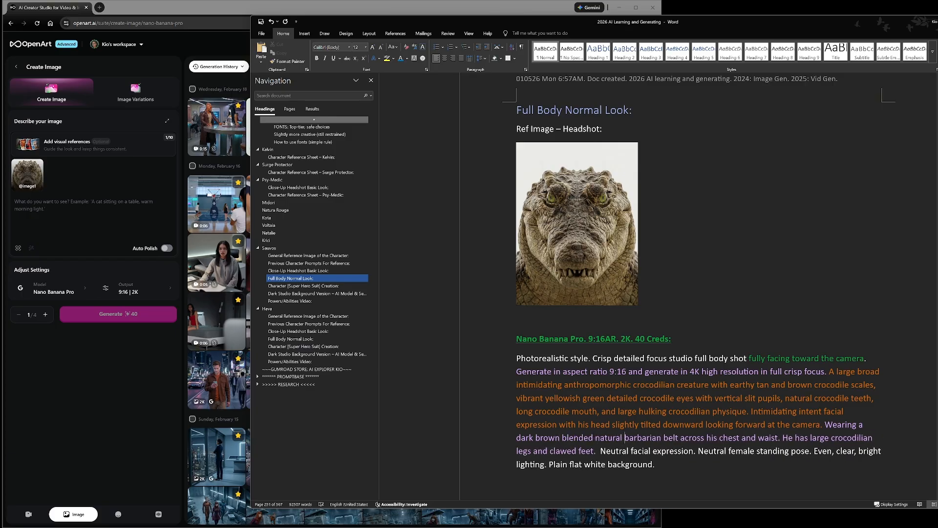
{"action": "type", "text": " ma"}
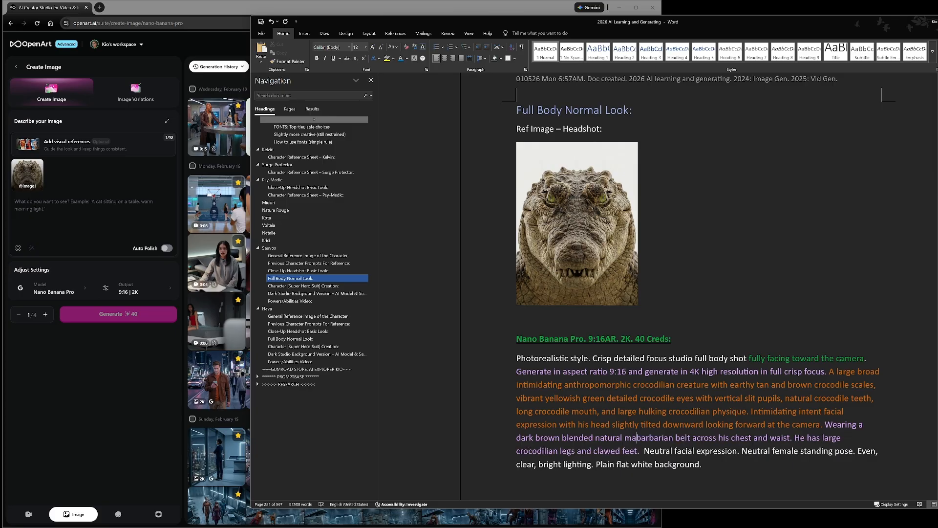
{"action": "key", "text": "BackSpace"}
{"action": "key", "text": "BackSpace"}
{"action": "key", "text": "BackSpace"}
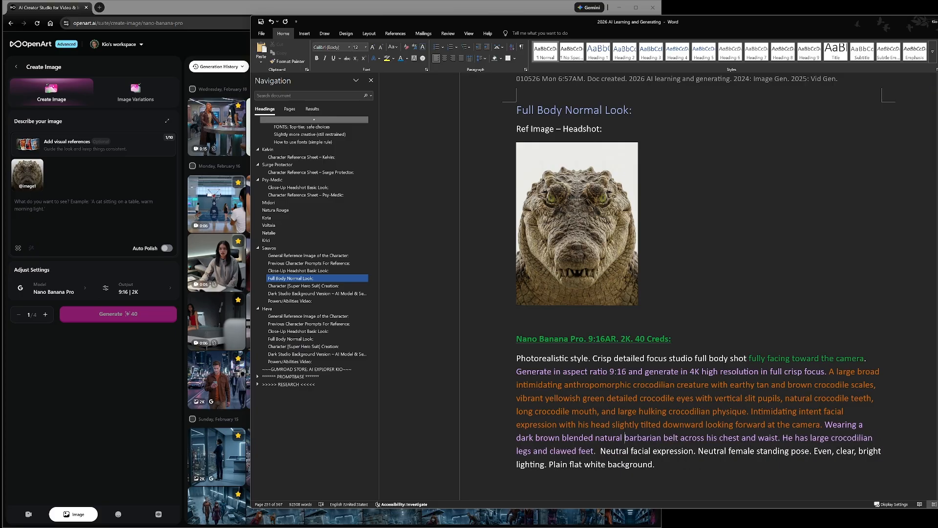
{"action": "type", "text": "leather"}
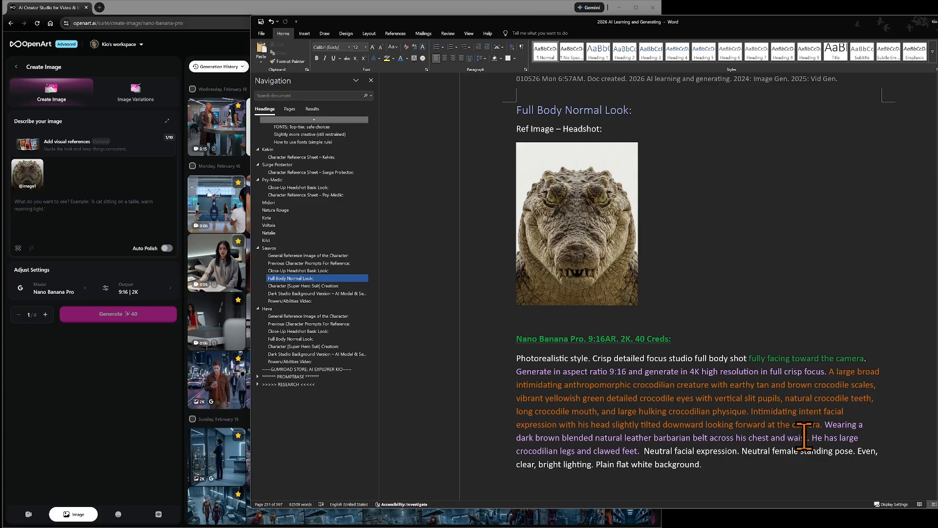
Try adding "with a few sturdy pouches for collecting small items" after "barbarian belt", and delete the phrase again
{"action": "left_click", "coordinate": [709, 437]}
{"action": "type", "text": "with"}
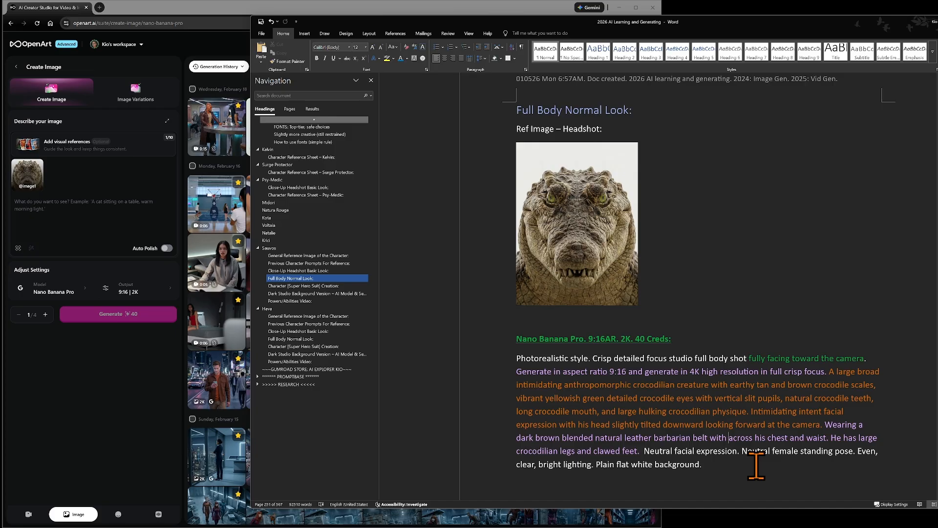
{"action": "type", "text": "a few stury"}
{"action": "key", "text": "BackSpace"}
{"action": "type", "text": "dy pua"}
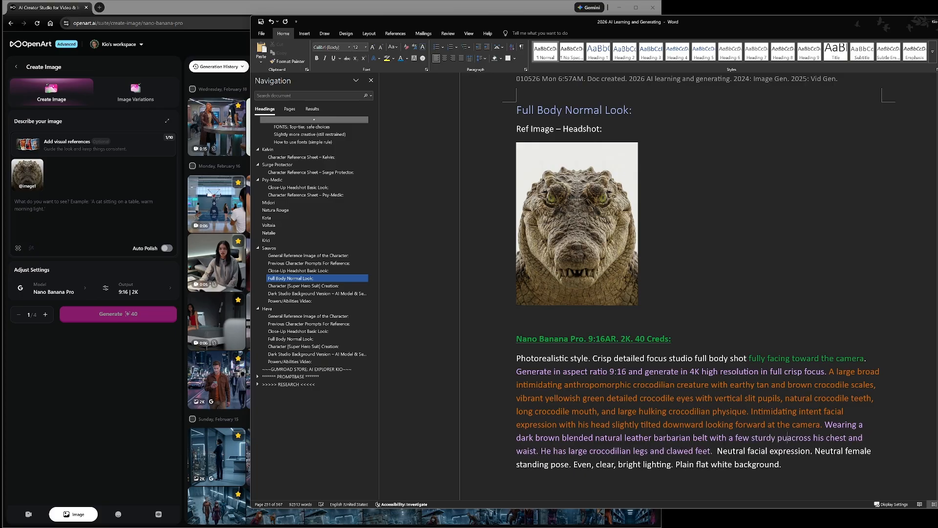
{"action": "key", "text": "BackSpace"}
{"action": "type", "text": "ouches for collecting"}
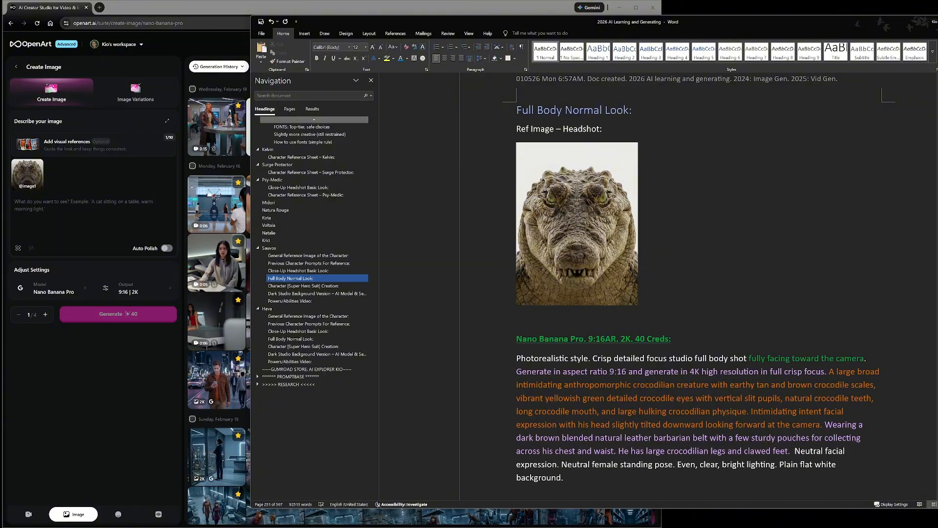
{"action": "type", "text": " small items"}
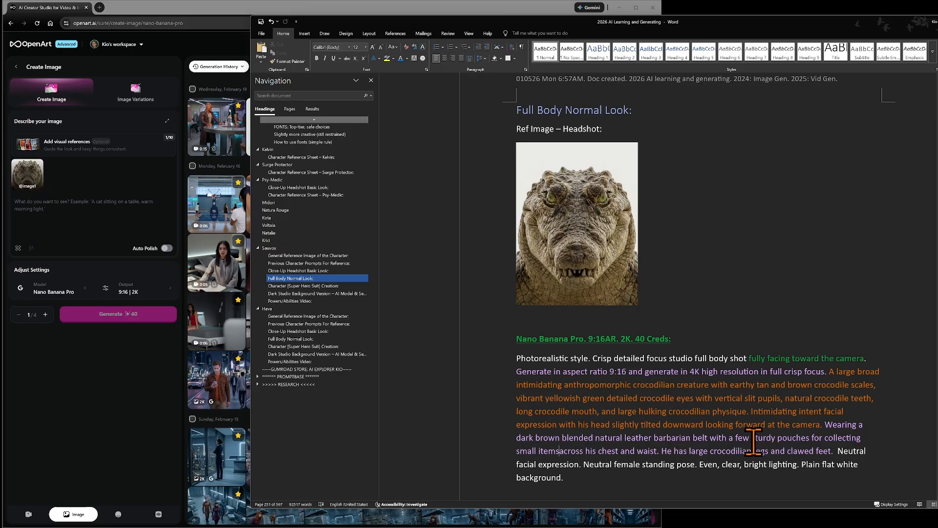
{"action": "left_click_drag", "start_coordinate": [709, 438], "coordinate": [567, 450]}
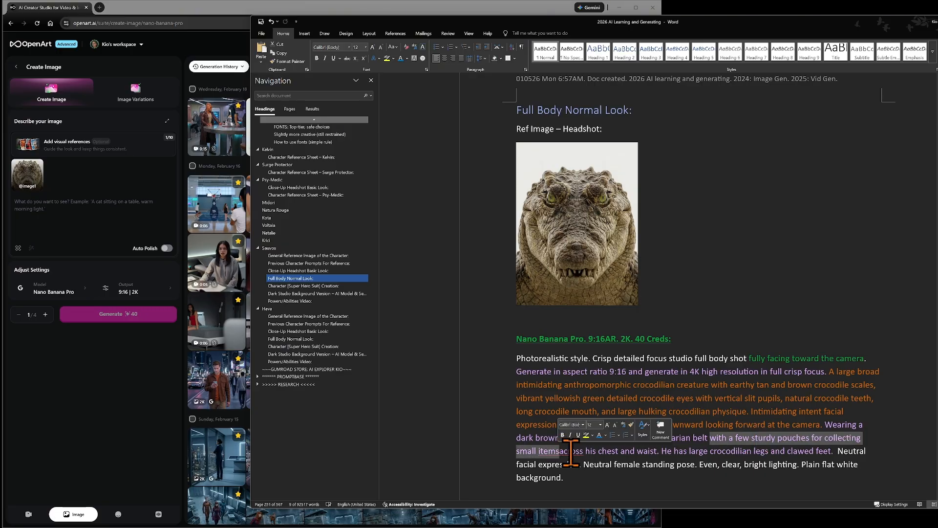
{"action": "key", "text": "Delete"}
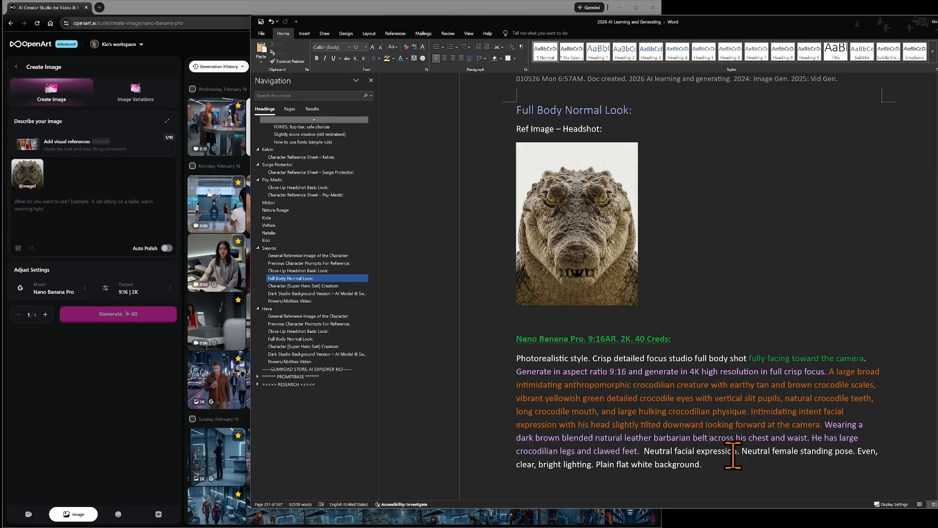
Insert "with tarnished faded gold metal accent details" after "barbarian belt" in the outfit sentence
{"action": "scroll", "coordinate": [571, 452], "scroll_direction": "down", "scroll_amount": 1}
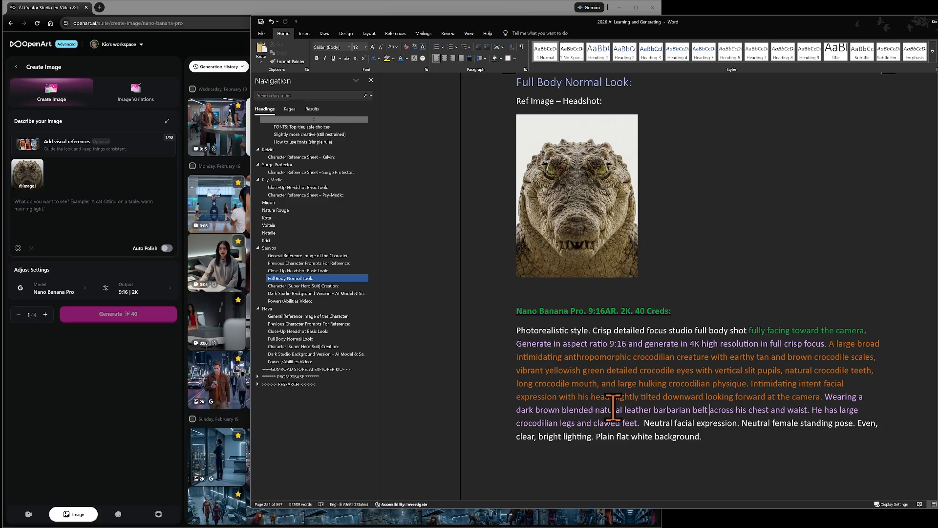
{"action": "left_click", "coordinate": [710, 409]}
{"action": "type", "text": "with du"}
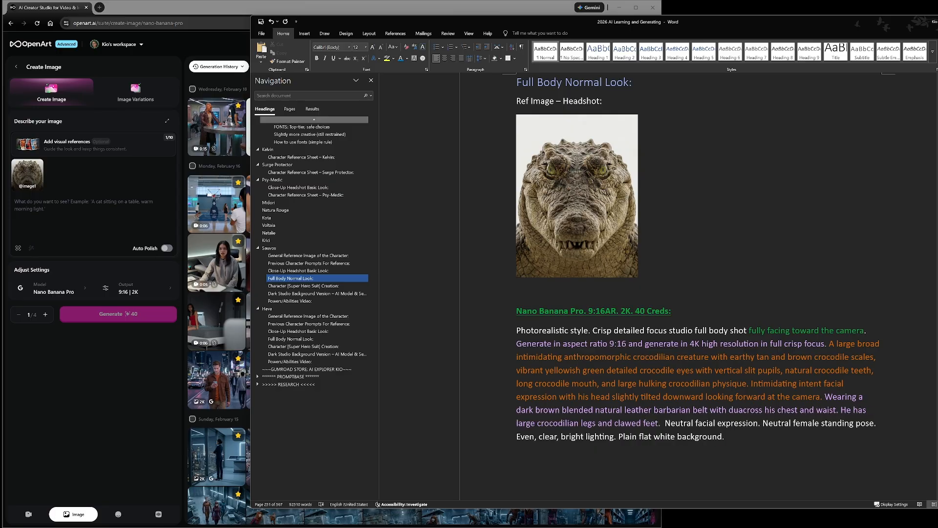
{"action": "key", "text": "BackSpace"}
{"action": "key", "text": "BackSpace"}
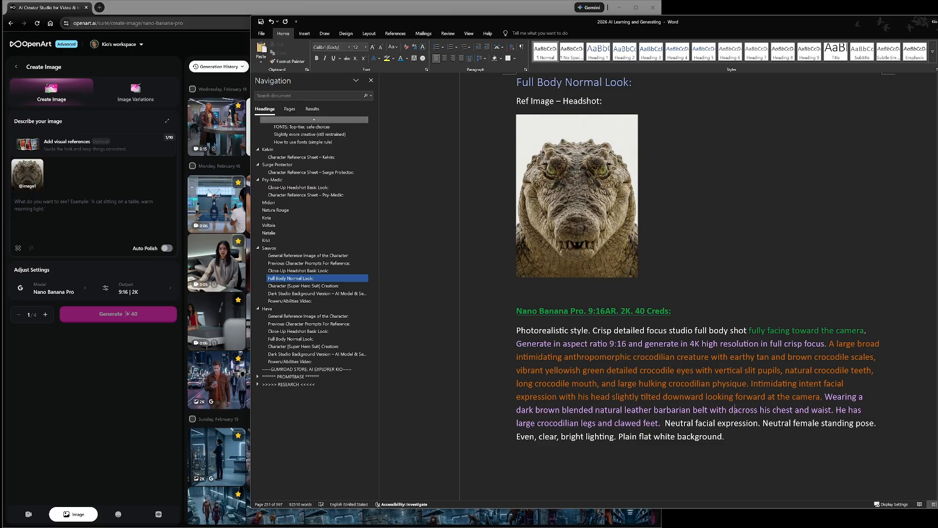
{"action": "type", "text": "tarnished"}
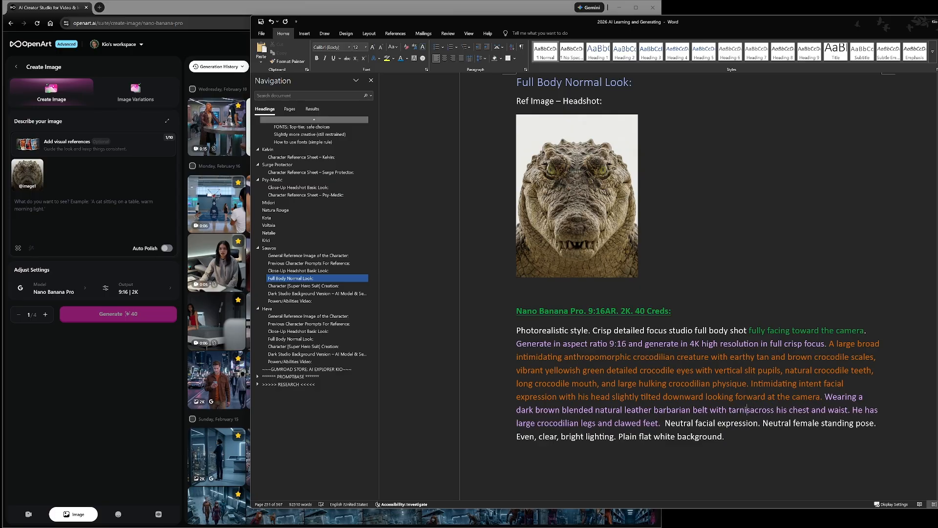
{"action": "type", "text": " faded gold "}
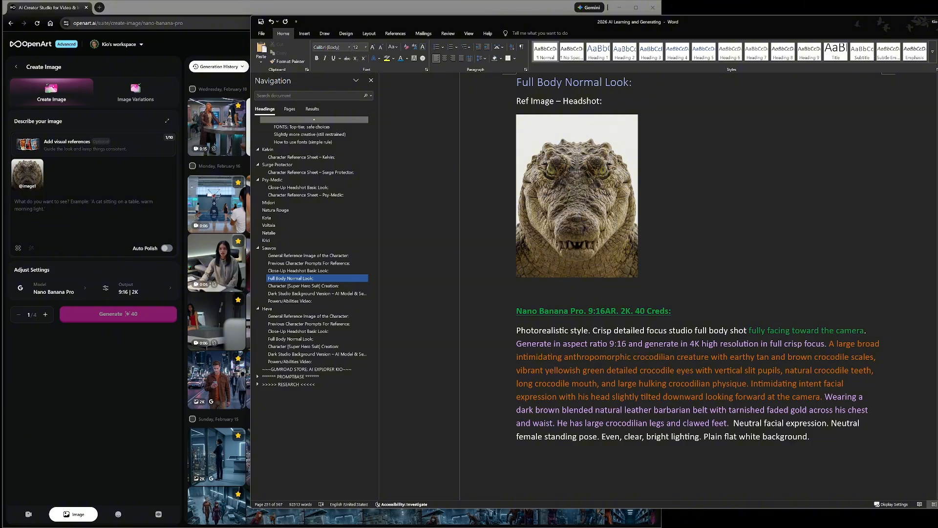
{"action": "type", "text": "metal"}
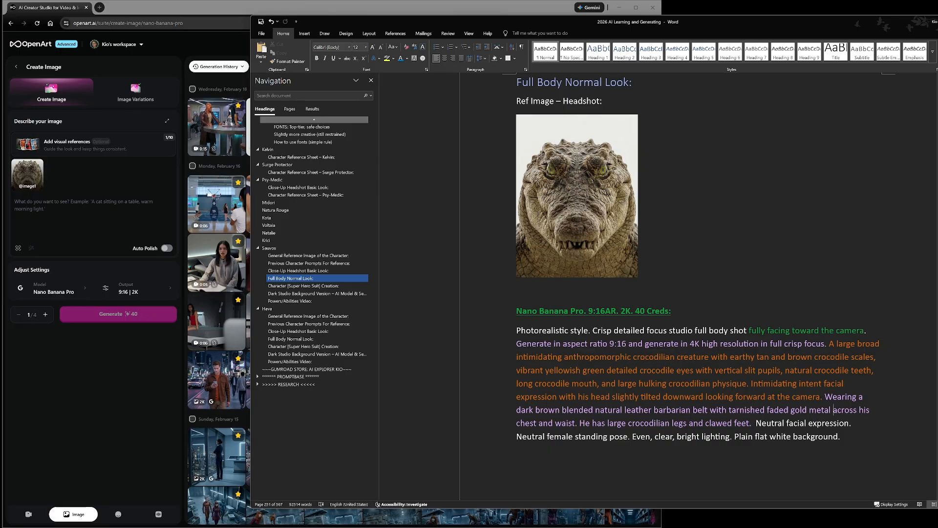
{"action": "type", "text": "accent deta"}
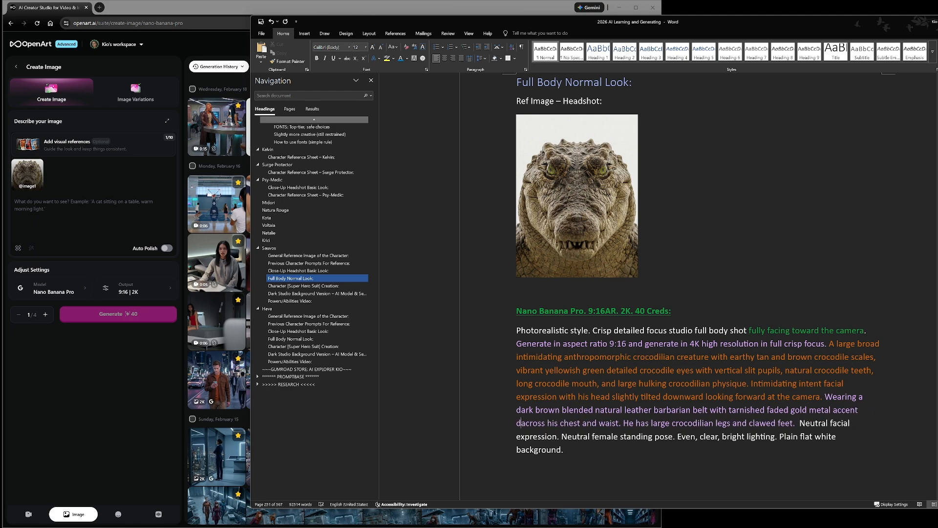
{"action": "type", "text": "ils"}
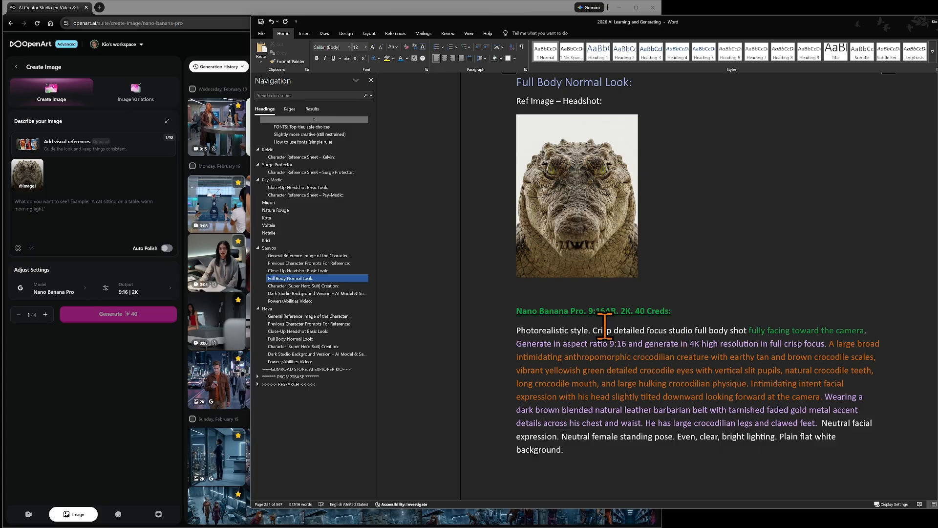
Check the character's general reference image, and insert "and straps" after "barbarian belt" in the full body prompt
{"action": "left_click", "coordinate": [342, 255]}
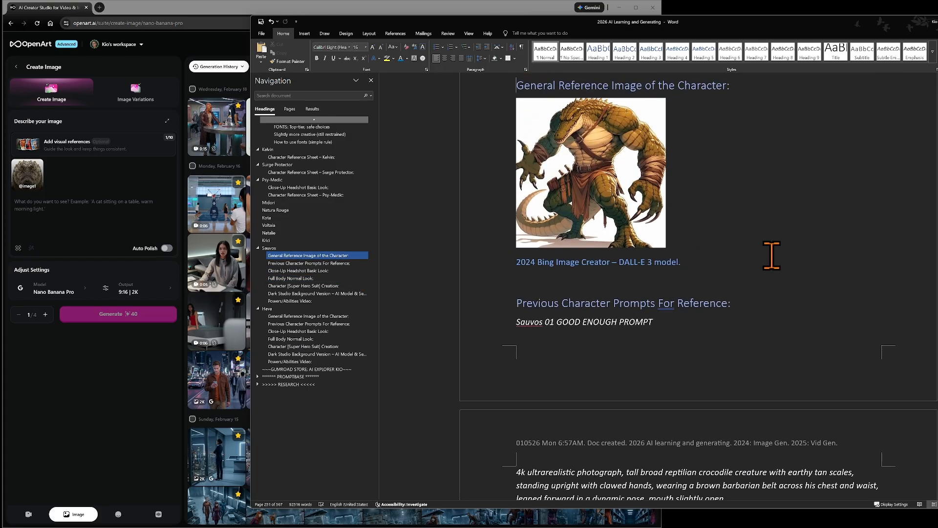
{"action": "scroll", "coordinate": [769, 254], "scroll_direction": "up", "scroll_amount": 1}
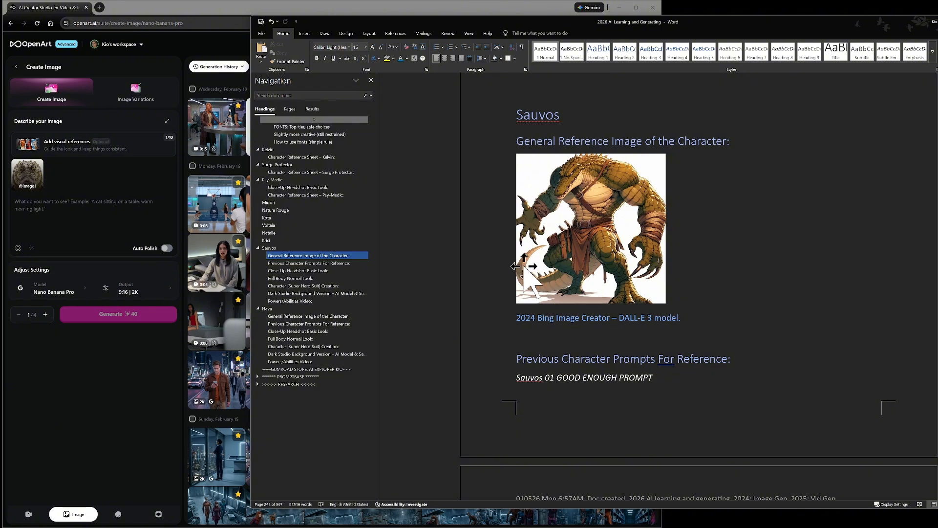
{"action": "left_click", "coordinate": [325, 279]}
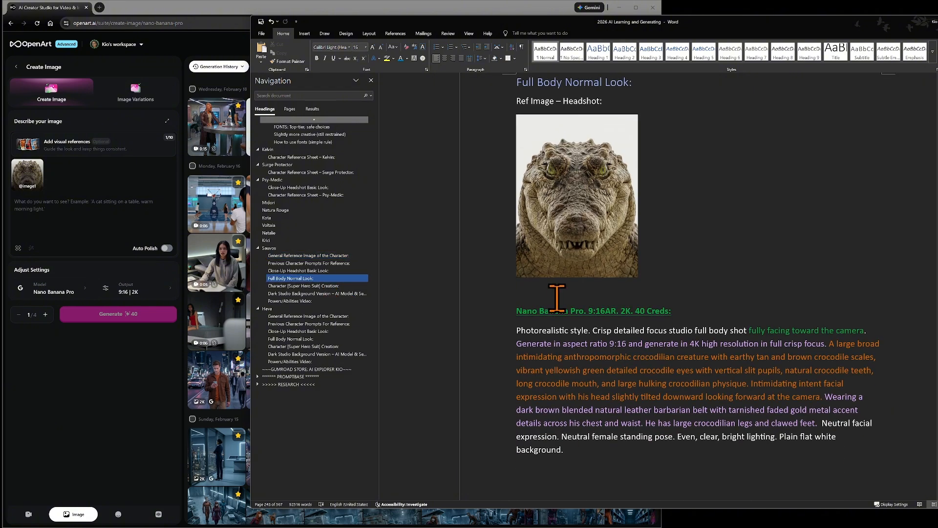
{"action": "scroll", "coordinate": [788, 313], "scroll_direction": "down", "scroll_amount": 3}
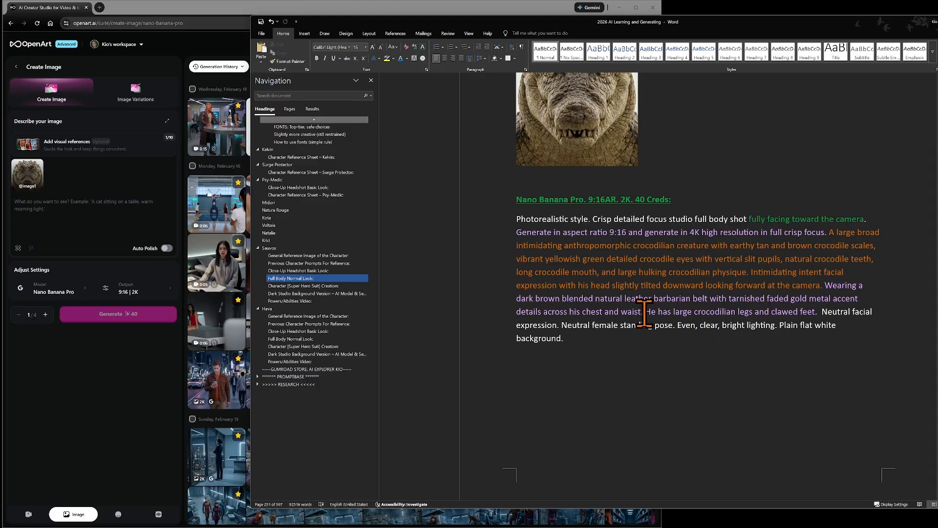
{"action": "left_click", "coordinate": [709, 298]}
{"action": "type", "text": "and straps"}
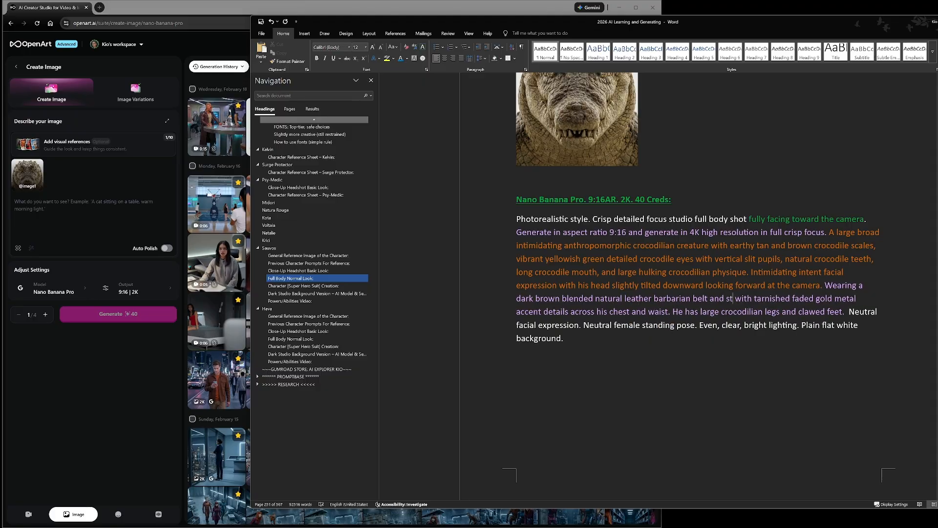
Start a new sentence after "across his chest and waist." in the full body prompt with "He has brown and beige"
{"action": "left_click", "coordinate": [673, 311]}
{"action": "type", "text": "He ah"}
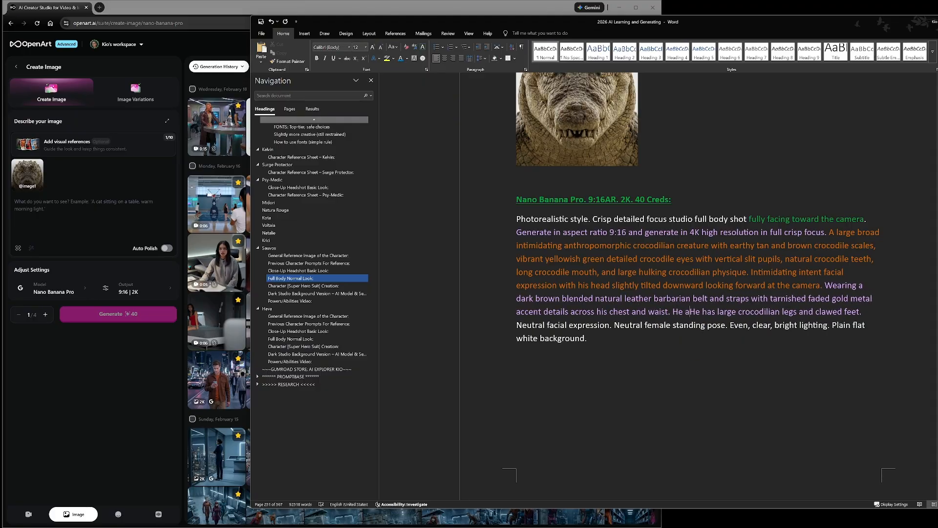
{"action": "key", "text": "BackSpace"}
{"action": "key", "text": "BackSpace"}
{"action": "type", "text": "has brown and ta"}
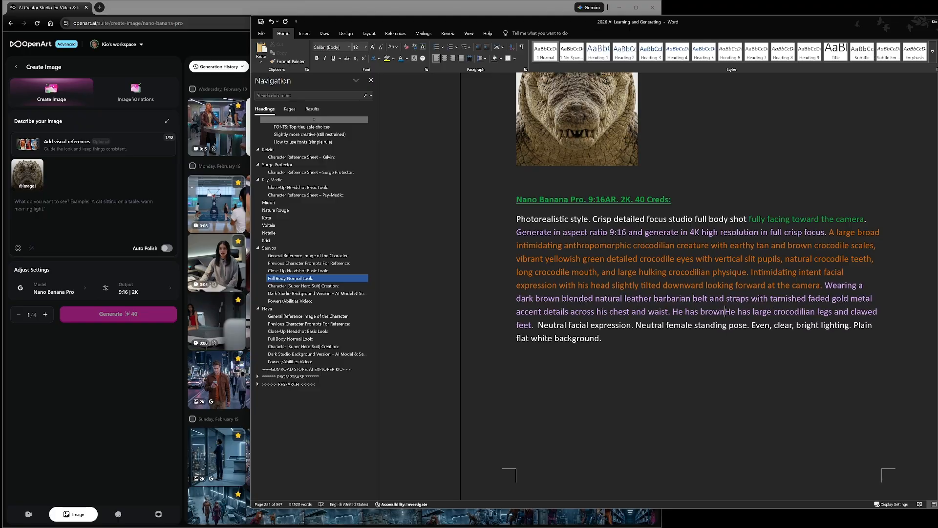
{"action": "type", "text": "n"}
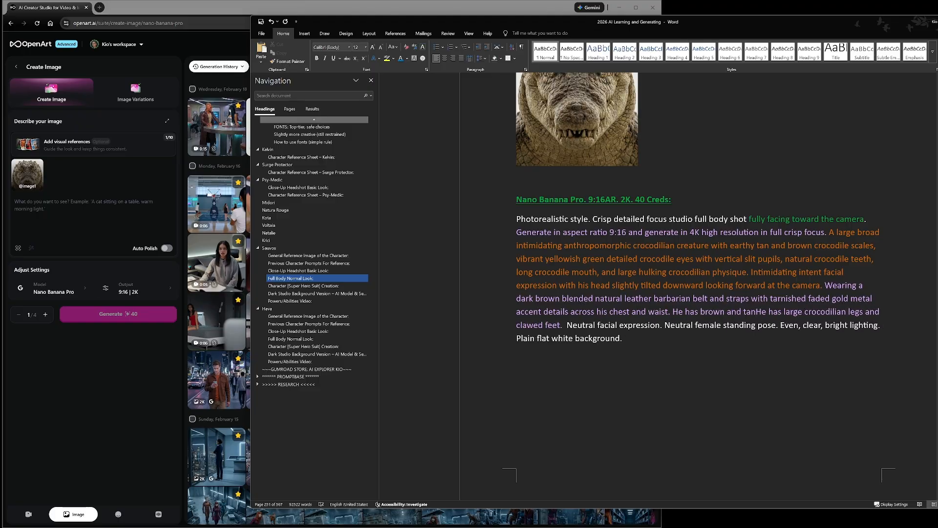
{"action": "key", "text": "BackSpace"}
{"action": "key", "text": "BackSpace"}
{"action": "key", "text": "BackSpace"}
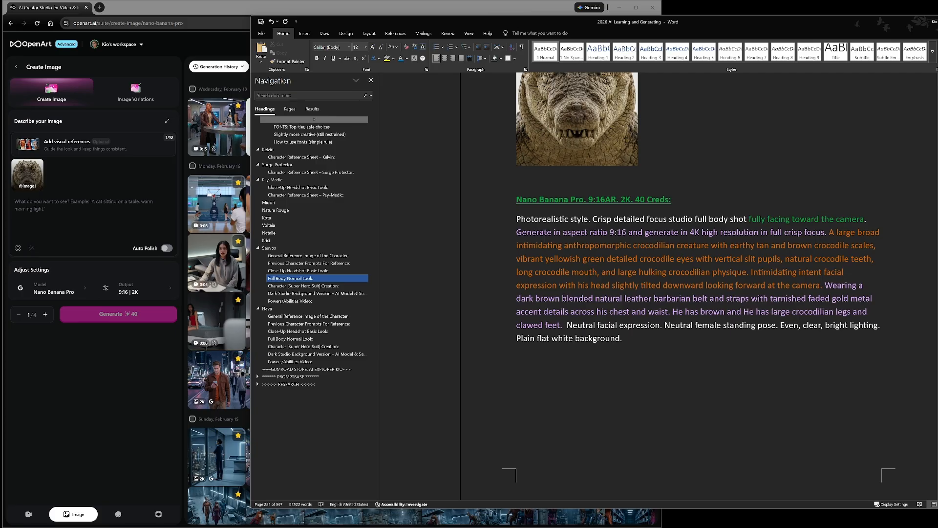
{"action": "type", "text": "beige"}
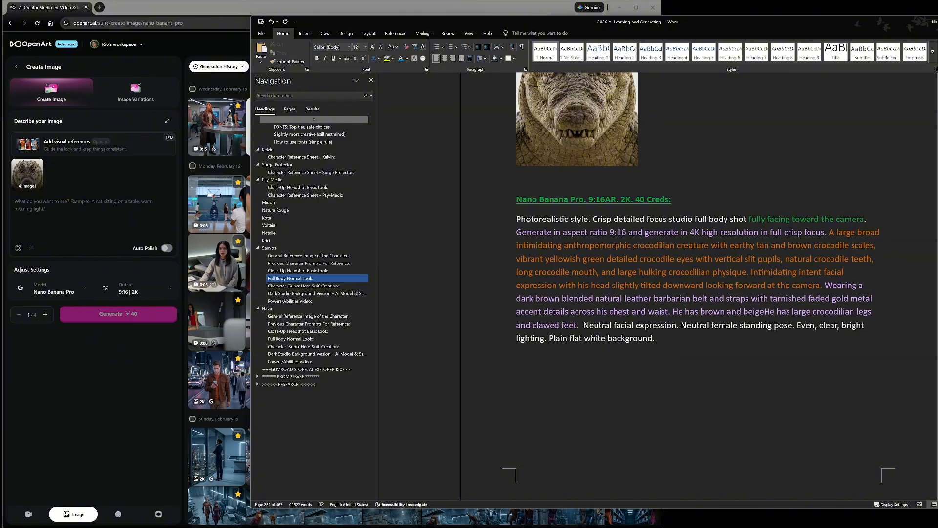
Continue the new sentence after "brown and beige" with "cloth wrappings around his wrists"
{"action": "type", "text": " cloth "}
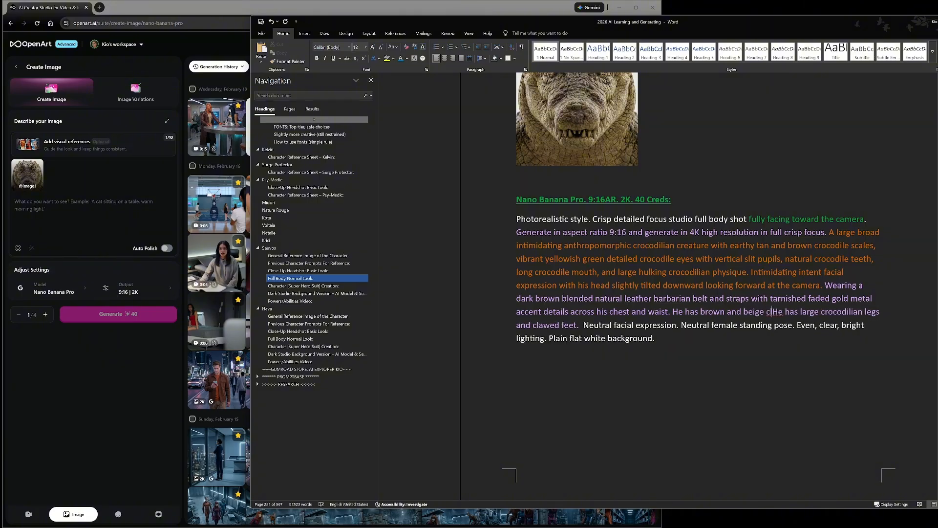
{"action": "type", "text": "wrappin"}
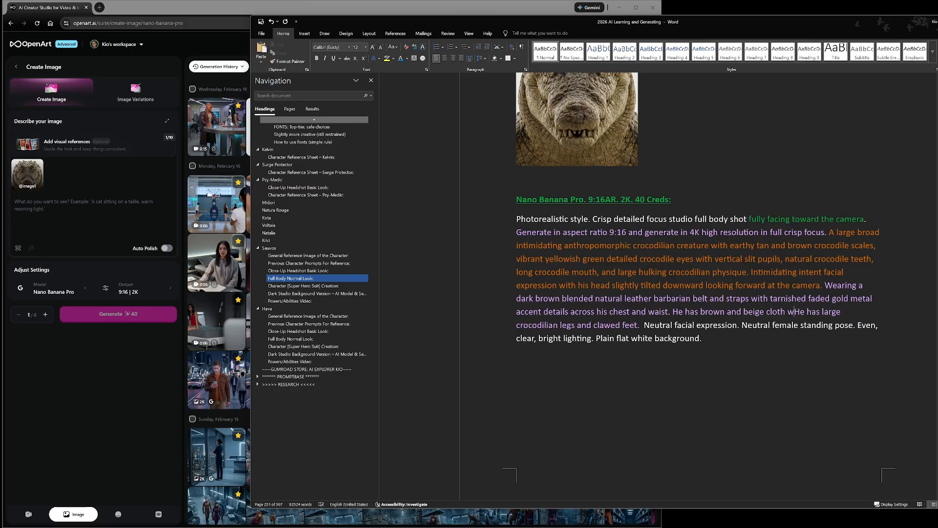
{"action": "type", "text": "gs around his"}
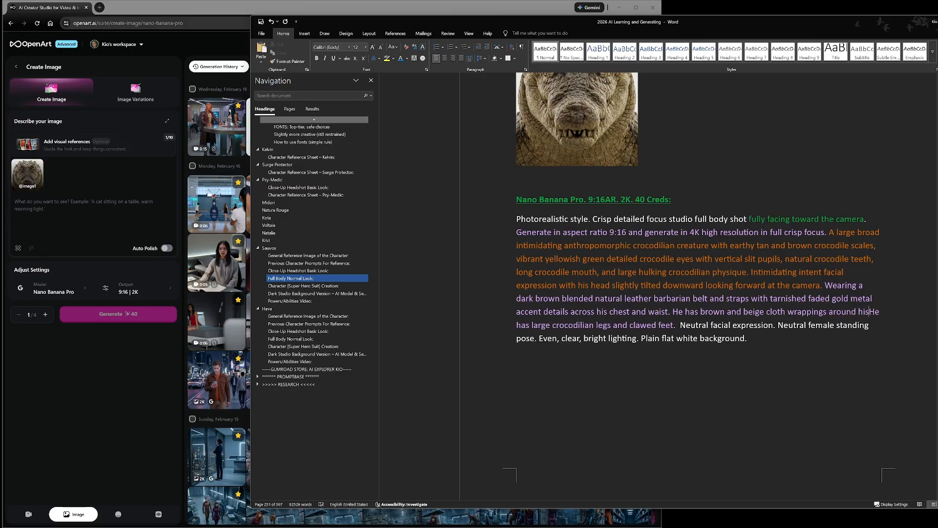
{"action": "type", "text": " wri"}
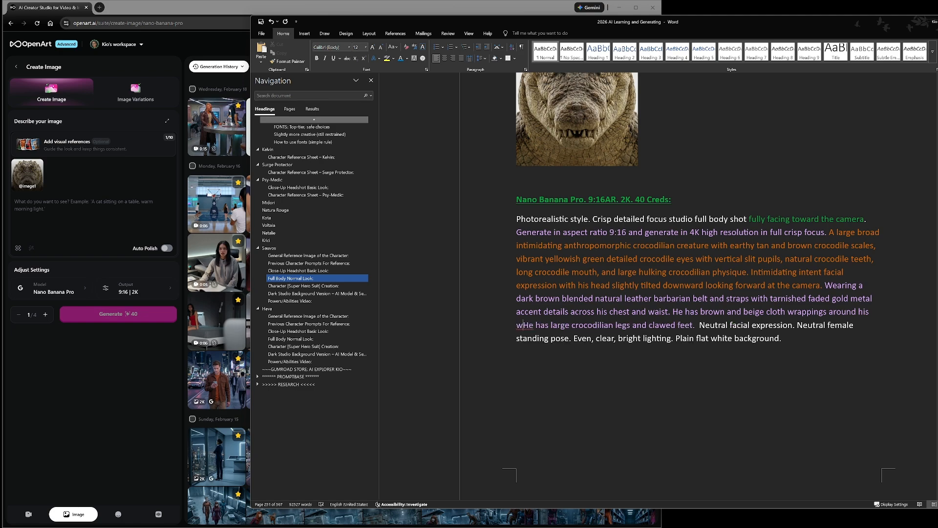
{"action": "key", "text": "BackSpace"}
{"action": "key", "text": "BackSpace"}
{"action": "key", "text": "BackSpace"}
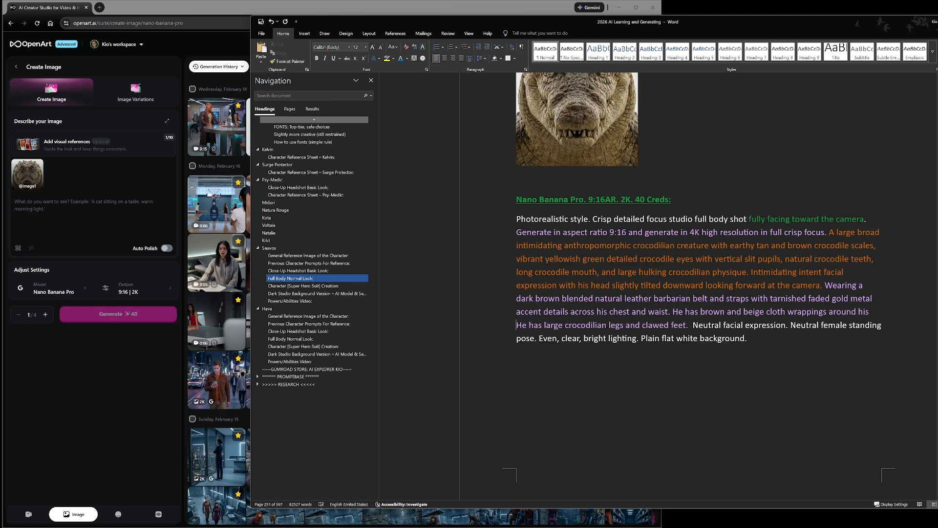
{"action": "type", "text": "wrt"}
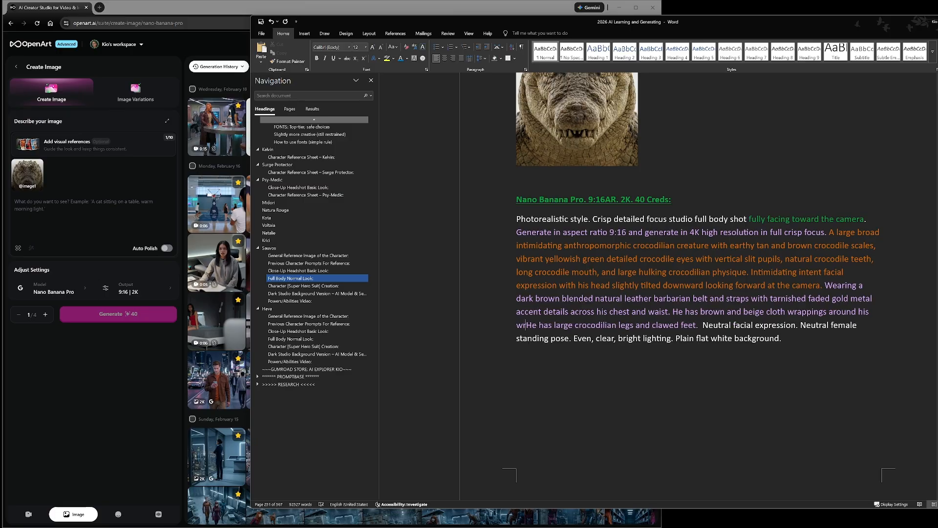
{"action": "key", "text": "BackSpace"}
{"action": "type", "text": "ists"}
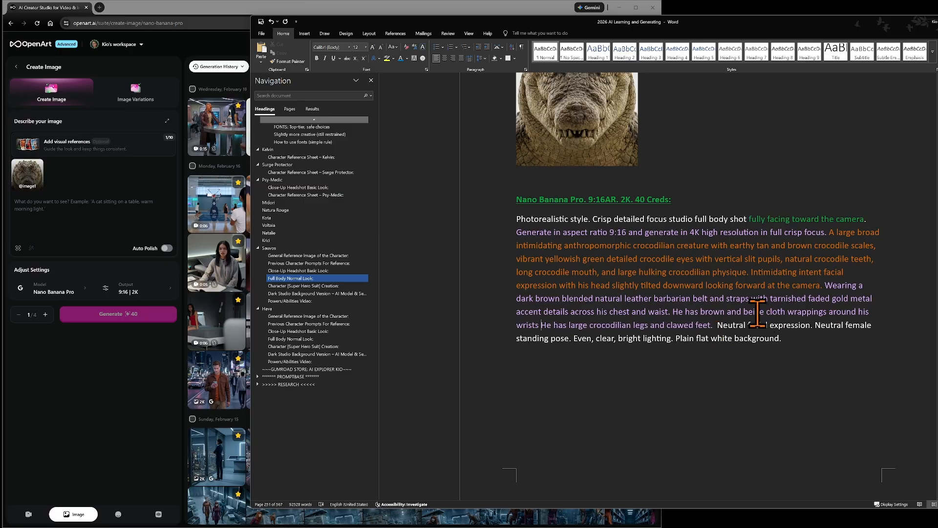
Insert "decorative" before "brown and beige" and "sturdy" before "cloth" in the wrappings sentence, and end it with a period
{"action": "left_click", "coordinate": [700, 312]}
{"action": "type", "text": "decora"}
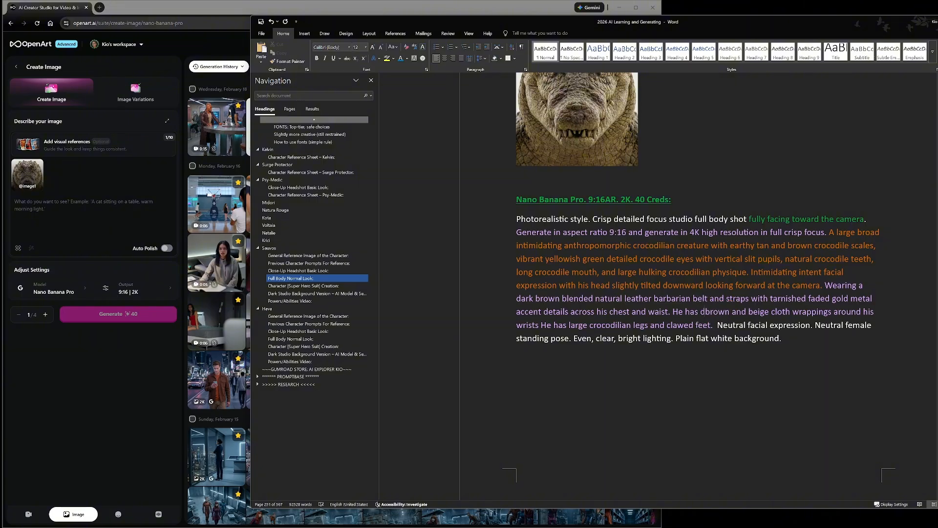
{"action": "type", "text": "tive"}
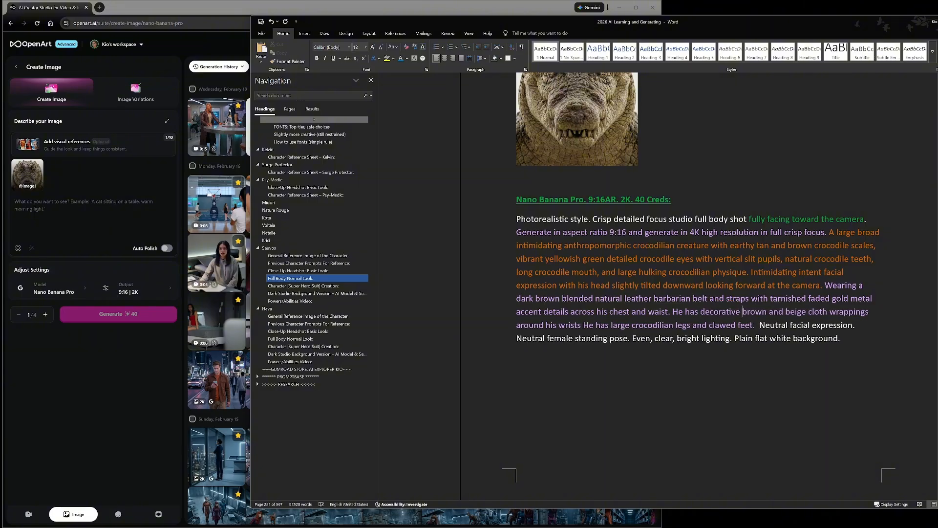
{"action": "left_click", "coordinate": [808, 311]}
{"action": "type", "text": "sturdy"}
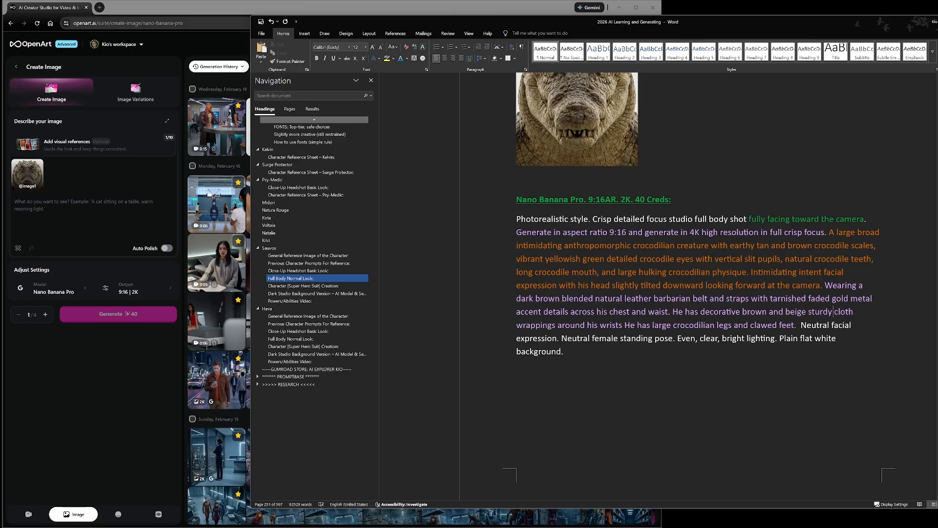
{"action": "left_click", "coordinate": [623, 325]}
{"action": "type", "text": "."}
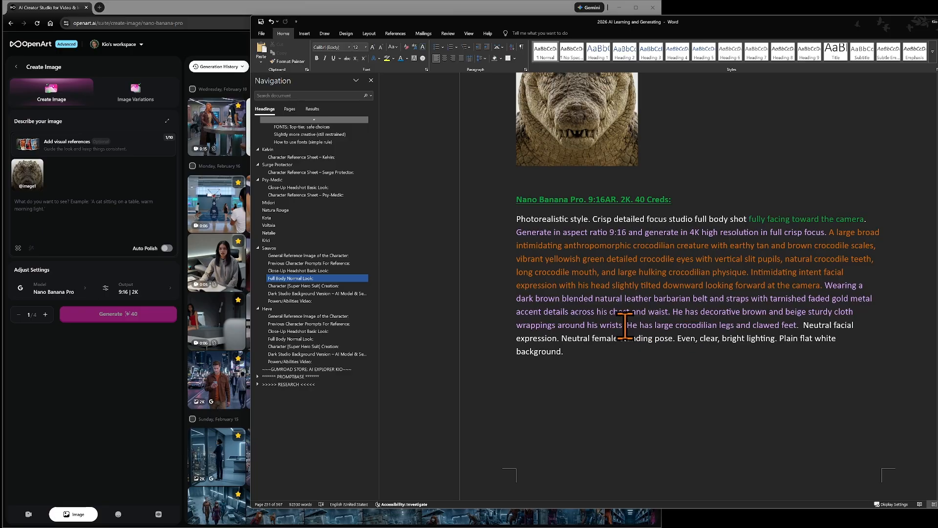
Move the sentence "He has large crocodilian legs and clawed feet." ahead of "Wearing a dark brown", and color it light blue
{"action": "left_click_drag", "start_coordinate": [627, 325], "coordinate": [801, 327]}
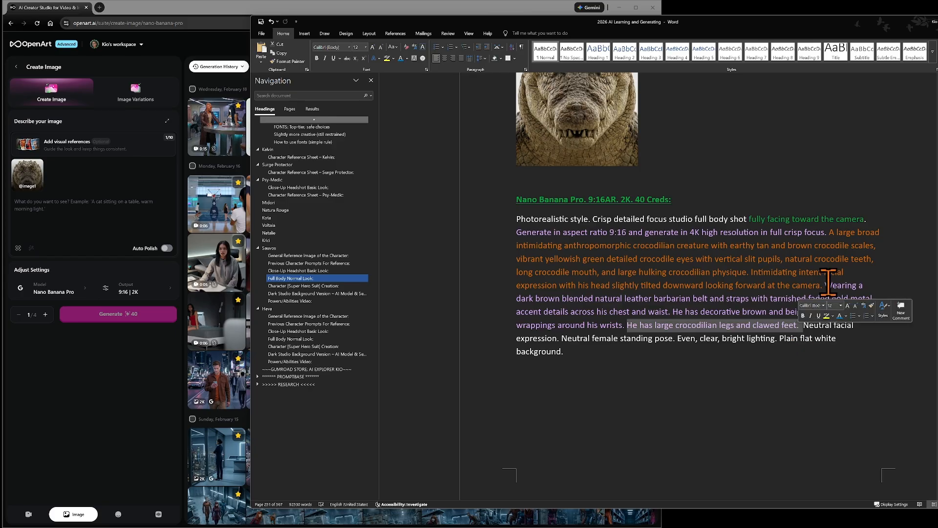
{"action": "right_click", "coordinate": [679, 325]}
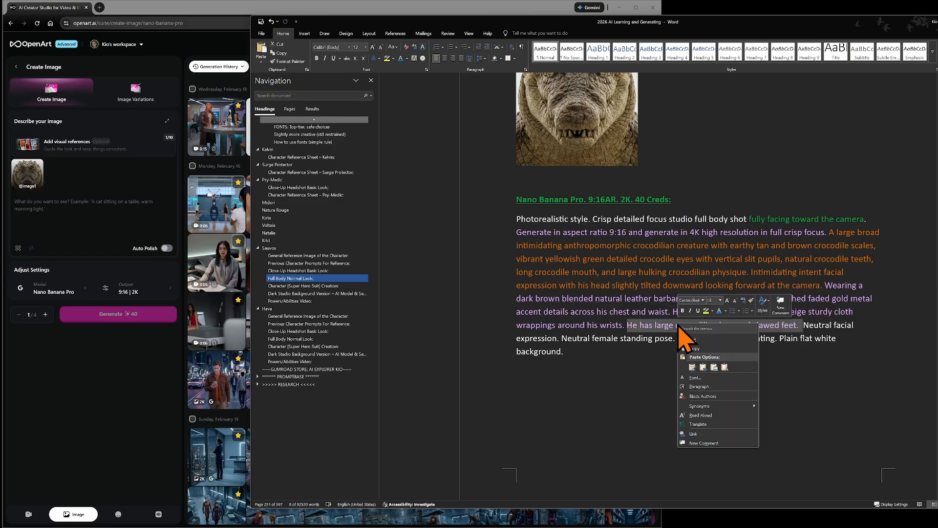
{"action": "left_click", "coordinate": [694, 339]}
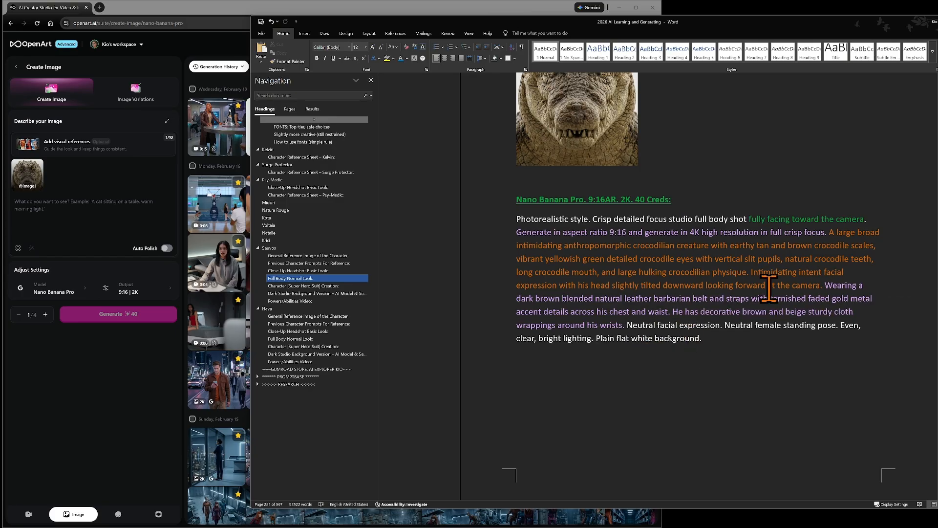
{"action": "right_click", "coordinate": [825, 288]}
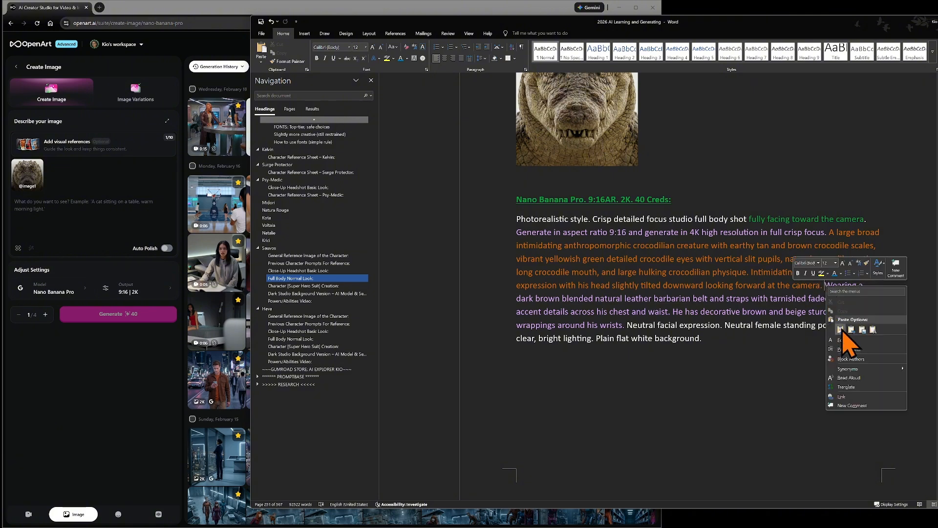
{"action": "left_click", "coordinate": [840, 329]}
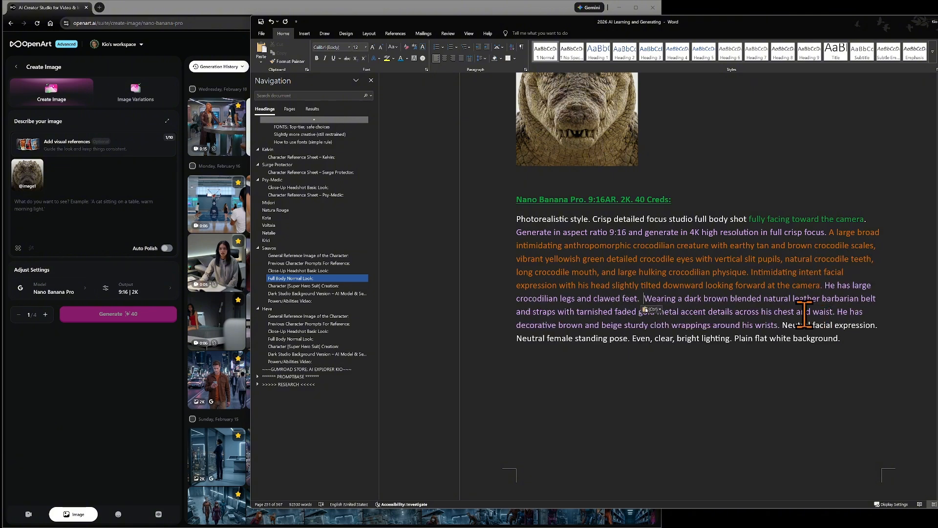
{"action": "key", "text": "BackSpace"}
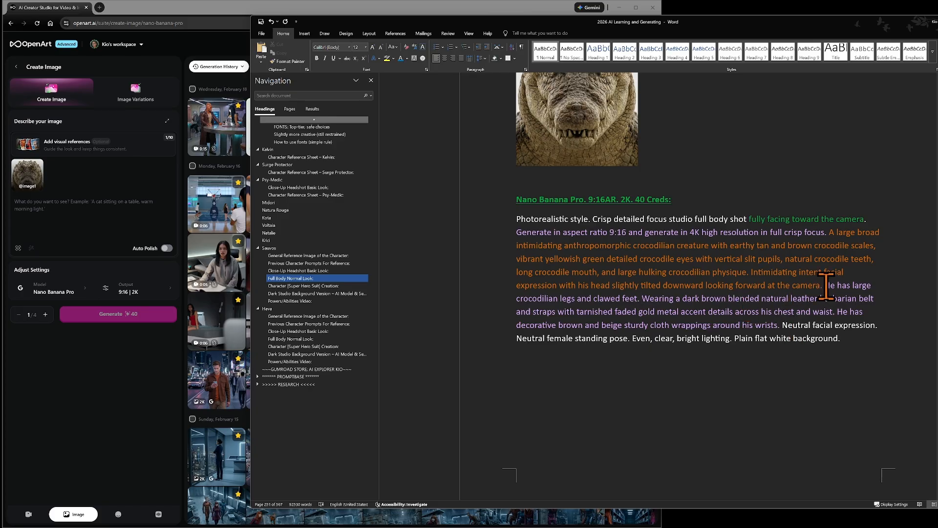
{"action": "left_click_drag", "start_coordinate": [825, 285], "coordinate": [639, 299]}
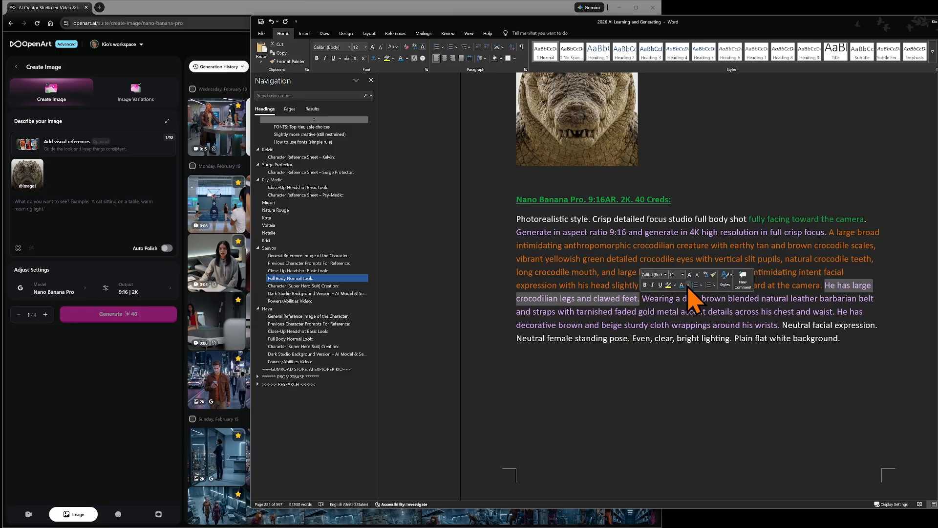
{"action": "left_click", "coordinate": [735, 337]}
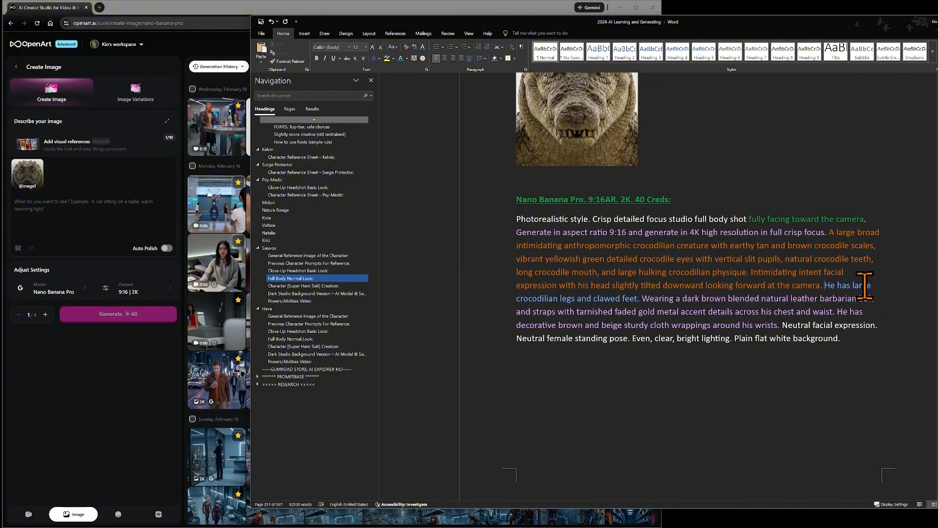
Insert "clawed hands, large" between "crocodilian" and "legs" in the light blue body sentence
{"action": "left_click", "coordinate": [559, 298]}
{"action": "type", "text": "clawe"}
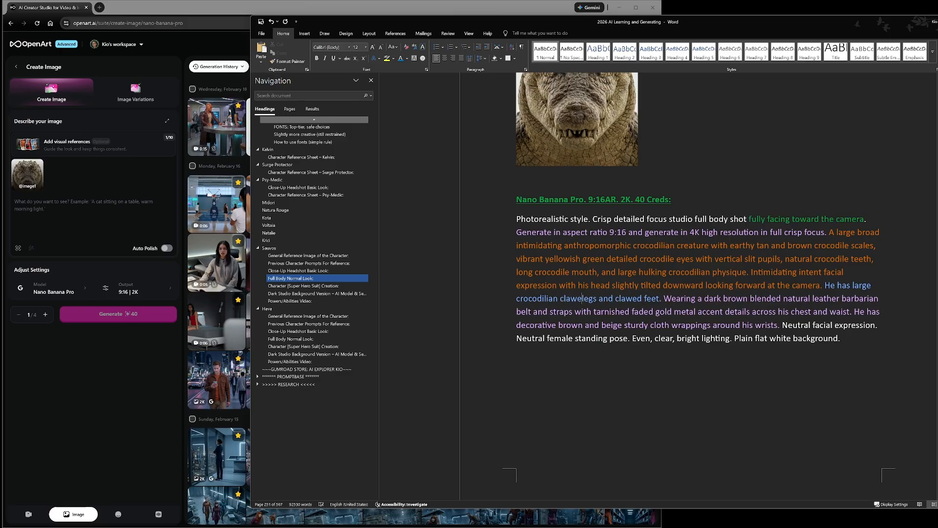
{"action": "type", "text": "d han"}
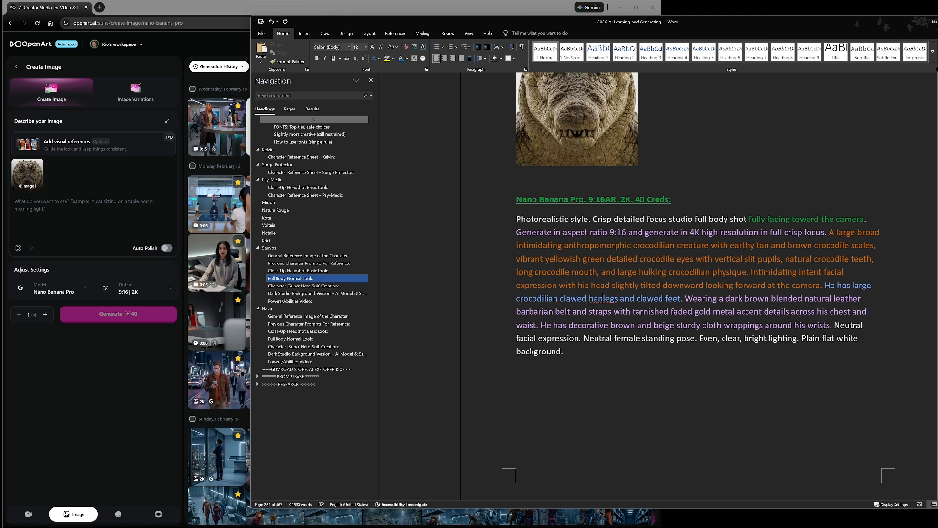
{"action": "type", "text": "ds"}
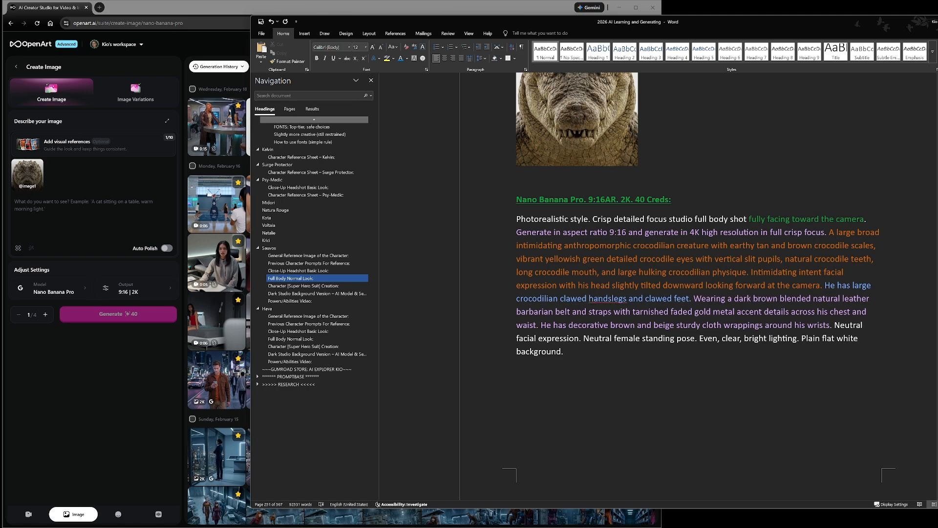
{"action": "type", "text": ","}
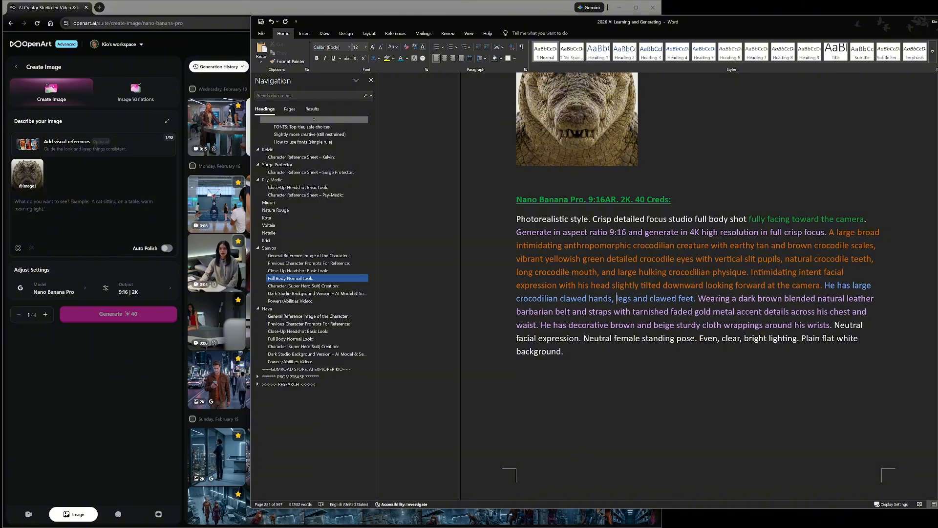
{"action": "type", "text": "a"}
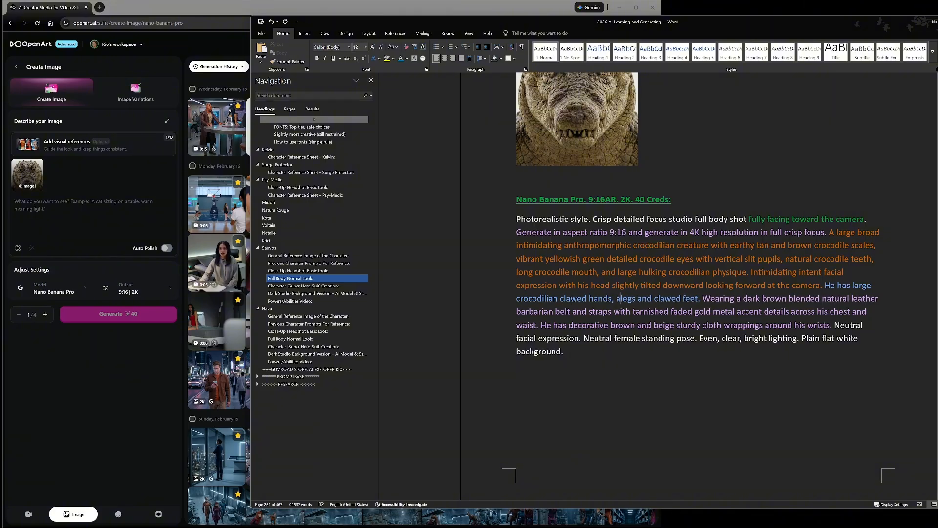
{"action": "type", "text": "rge"}
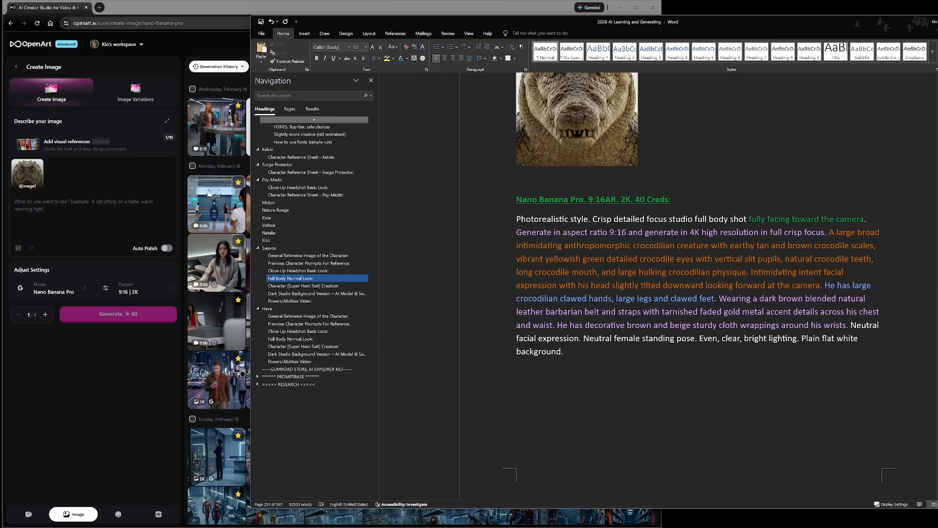
Replace the "and" between "large legs" and "clawed feet" with a comma
{"action": "key", "text": "Right"}
{"action": "key", "text": "Right"}
{"action": "key", "text": "Right"}
{"action": "key", "text": "Right"}
{"action": "key", "text": "Right"}
{"action": "key", "text": "Right"}
{"action": "key", "text": "Right"}
{"action": "key", "text": "Right"}
{"action": "key", "text": "BackSpace"}
{"action": "key", "text": "BackSpace"}
{"action": "key", "text": "BackSpace"}
{"action": "key", "text": "BackSpace"}
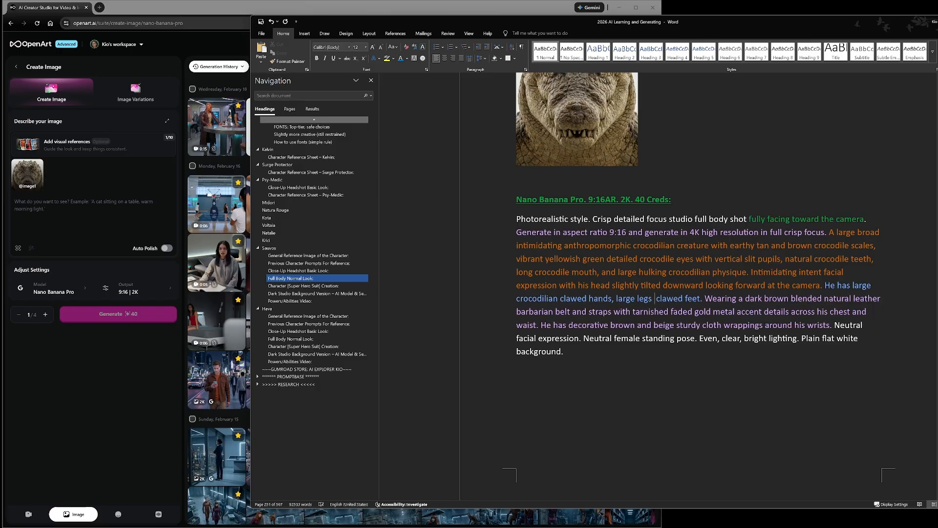
{"action": "type", "text": ","}
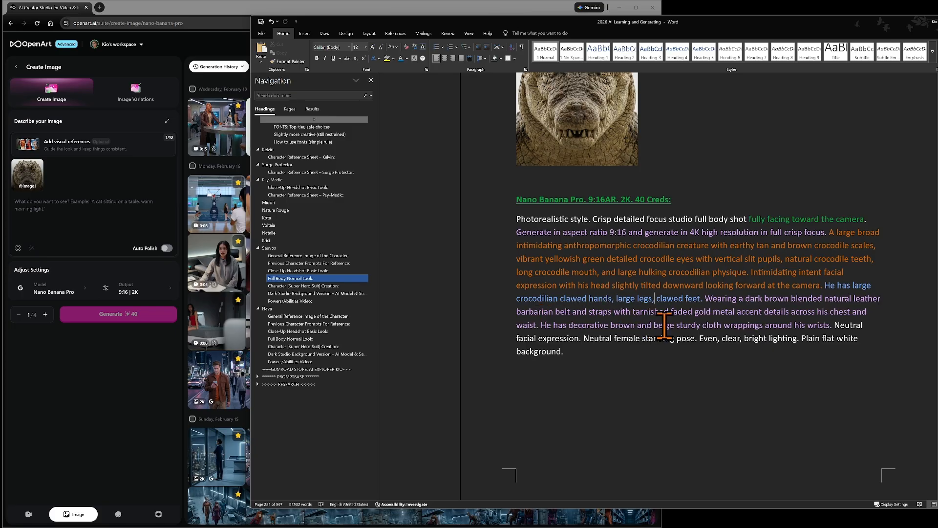
Extend the light blue body sentence with ", and a large crocodile tail" after "clawed feet"
{"action": "left_click", "coordinate": [701, 299]}
{"action": "key", "text": "BackSpace"}
{"action": "type", "text": ","}
{"action": "type", "text": " and a larg"}
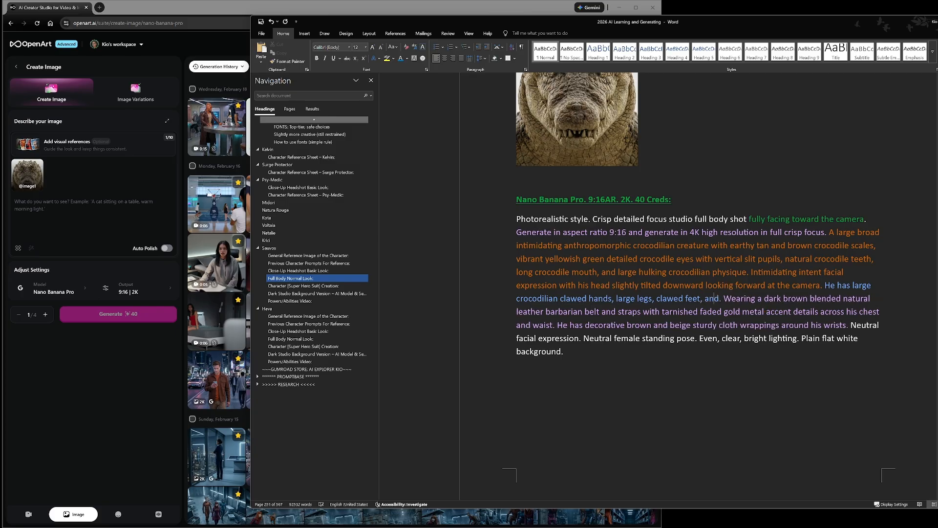
{"action": "type", "text": "e "}
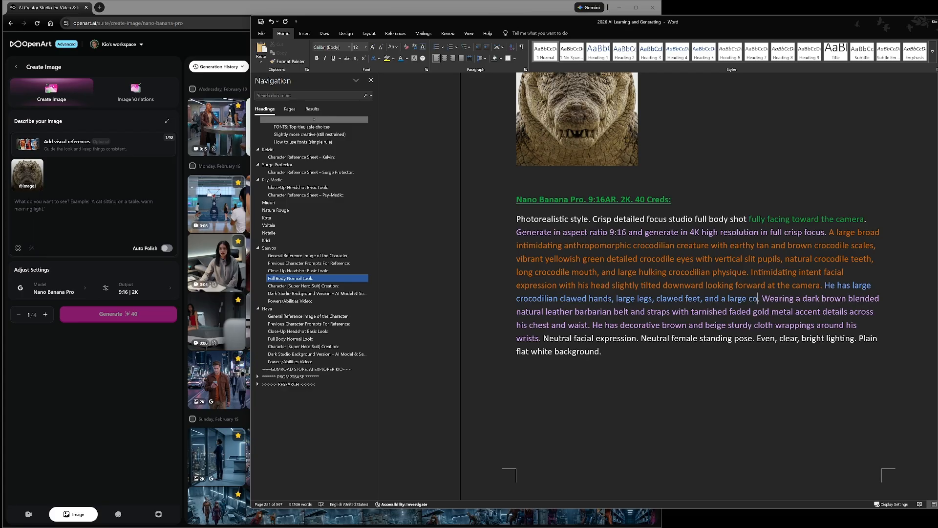
{"action": "type", "text": "croc"}
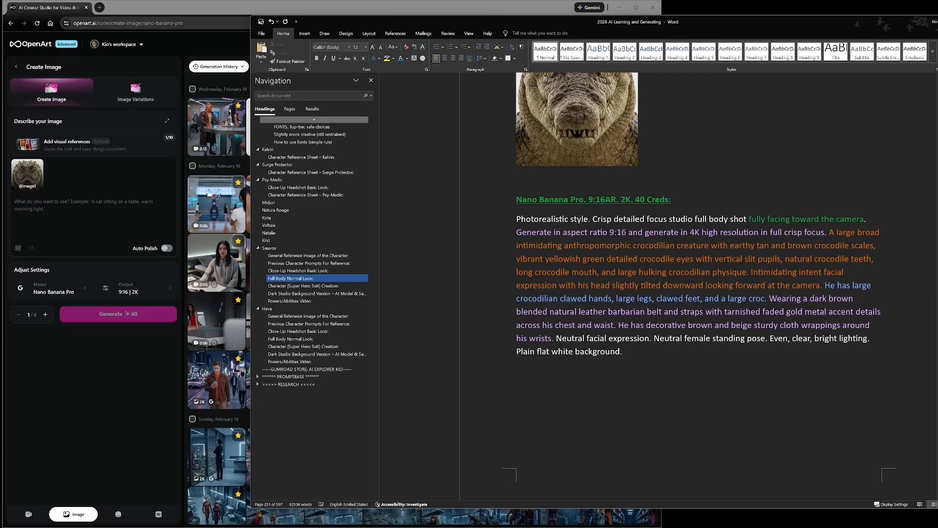
{"action": "type", "text": "odile ta"}
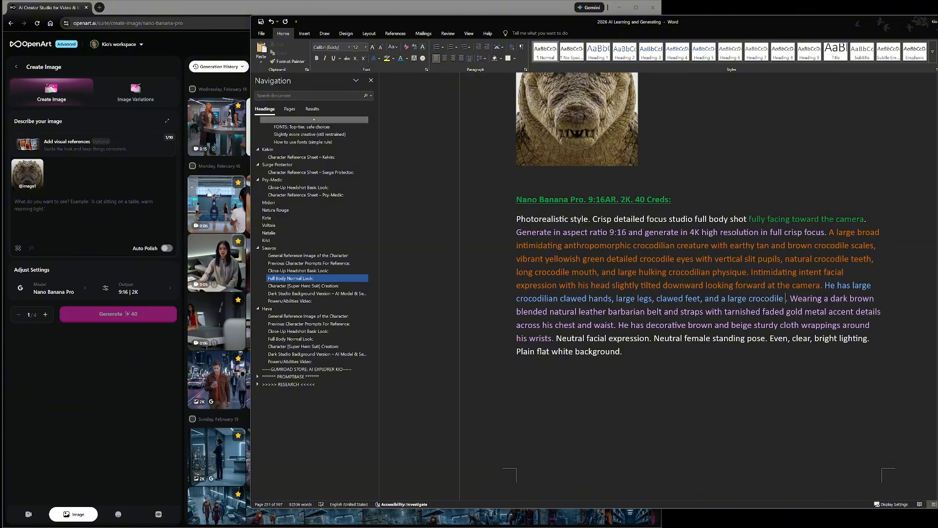
{"action": "type", "text": "il"}
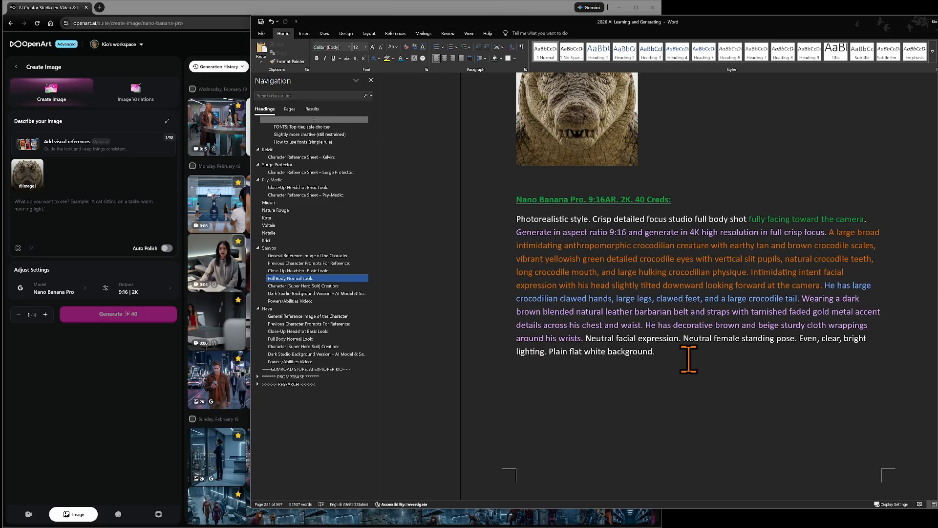
Insert "reptilian" between "large" and "legs", and delete "fully" before "facing toward the camera" in the full body prompt
{"action": "type", "text": "reptil"}
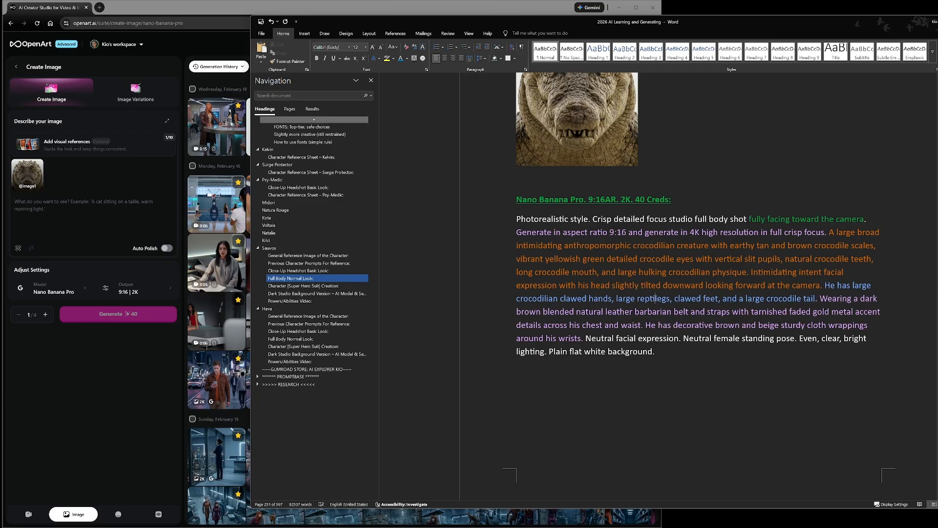
{"action": "type", "text": "ian"}
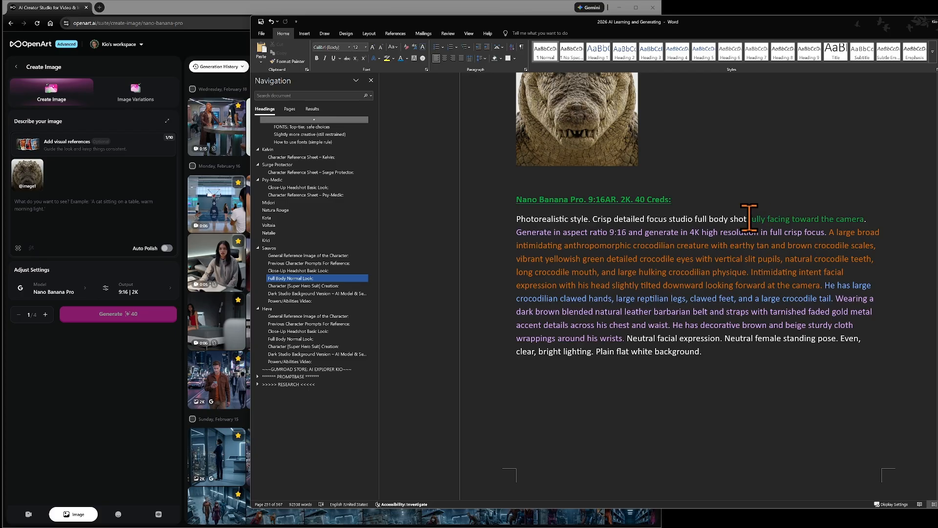
{"action": "left_click_drag", "start_coordinate": [749, 218], "coordinate": [765, 218]}
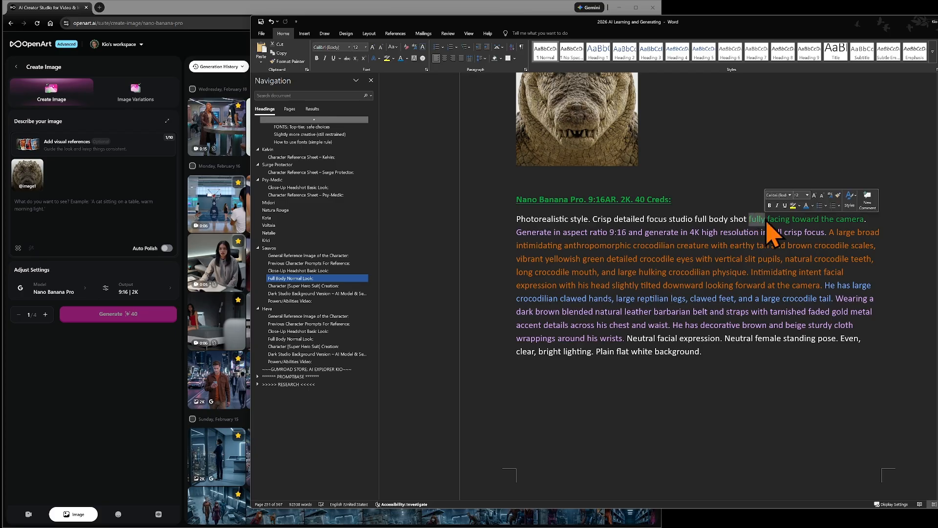
{"action": "key", "text": "Delete"}
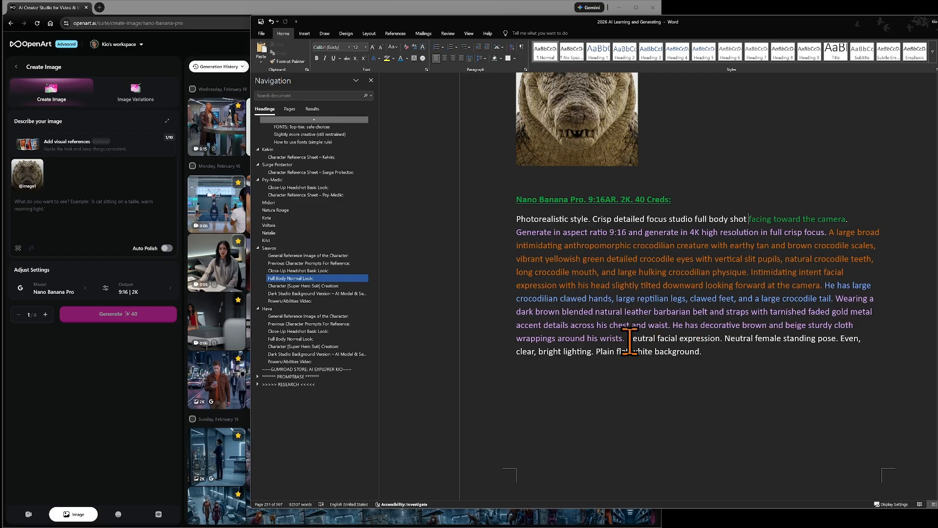
Replace "Neutral facial expression." in the full body prompt with the "Intimidating intent facial expression" sentence copied from the headshot prompt
{"action": "scroll", "coordinate": [719, 341], "scroll_direction": "up", "scroll_amount": 10}
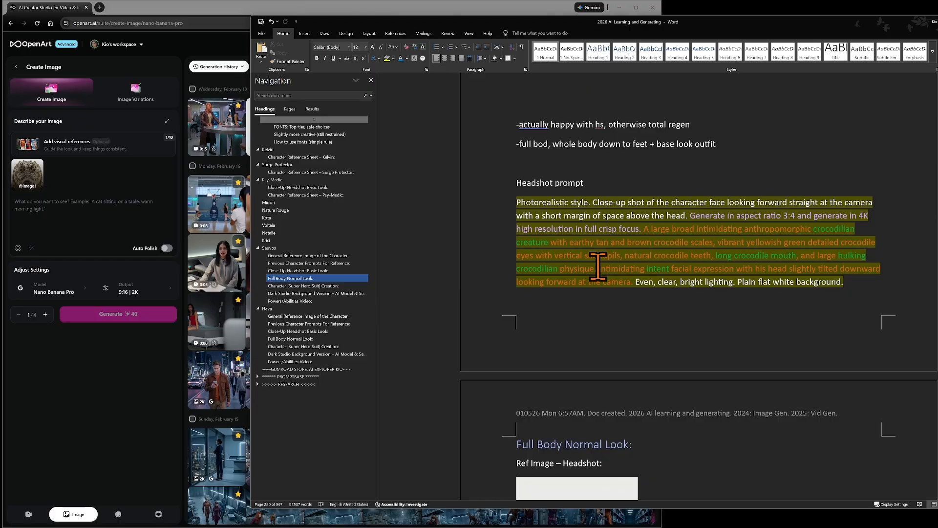
{"action": "left_click_drag", "start_coordinate": [599, 268], "coordinate": [633, 282]}
{"action": "key", "text": "ctrl+c"}
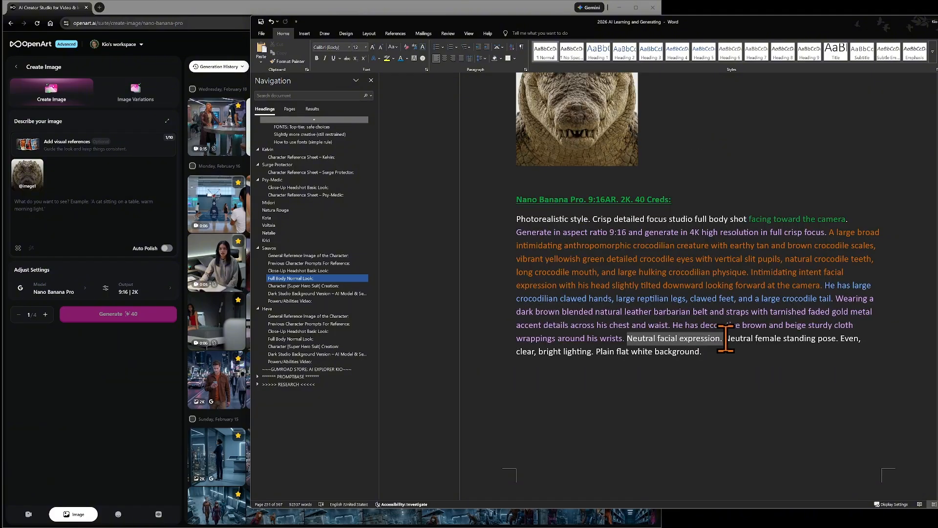
{"action": "right_click", "coordinate": [707, 342]}
{"action": "left_click", "coordinate": [741, 372]}
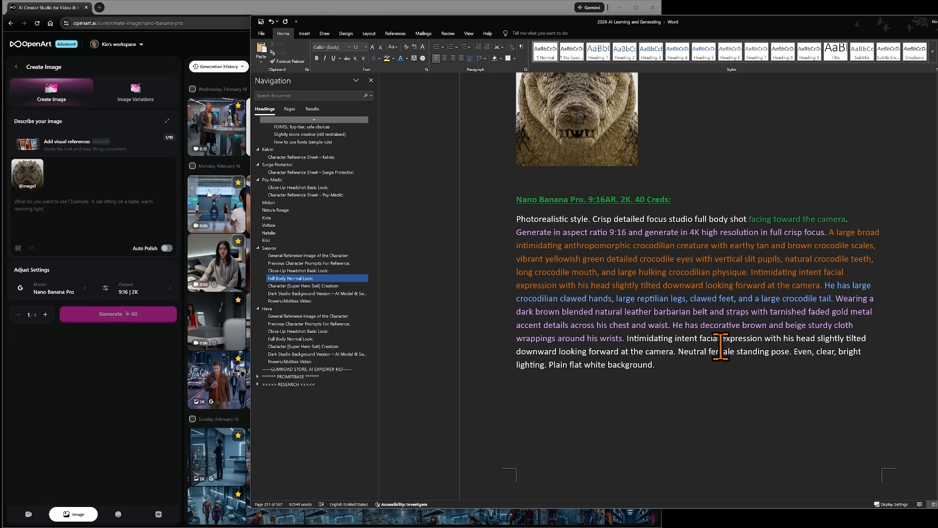
Replace "Neutral female" with "Hulking" in the standing pose sentence
{"action": "left_click_drag", "start_coordinate": [678, 350], "coordinate": [727, 351]}
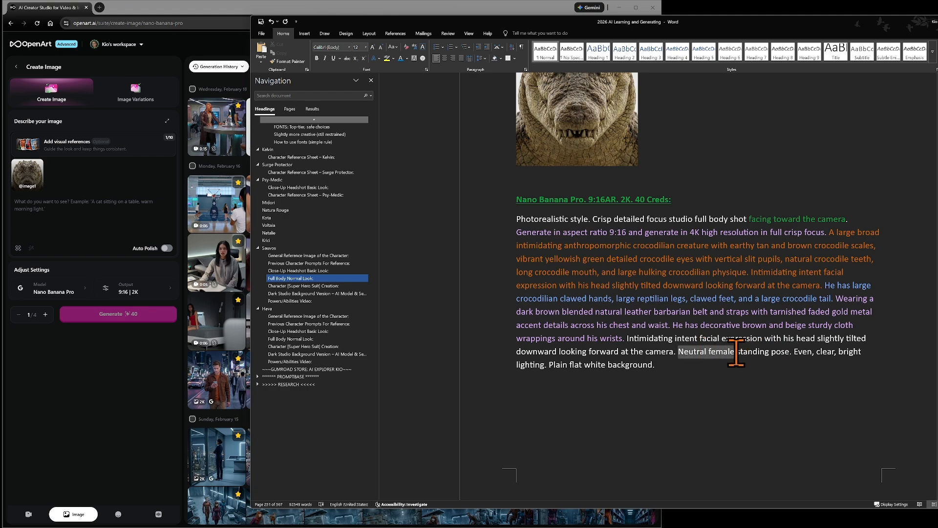
{"action": "key", "text": "Delete"}
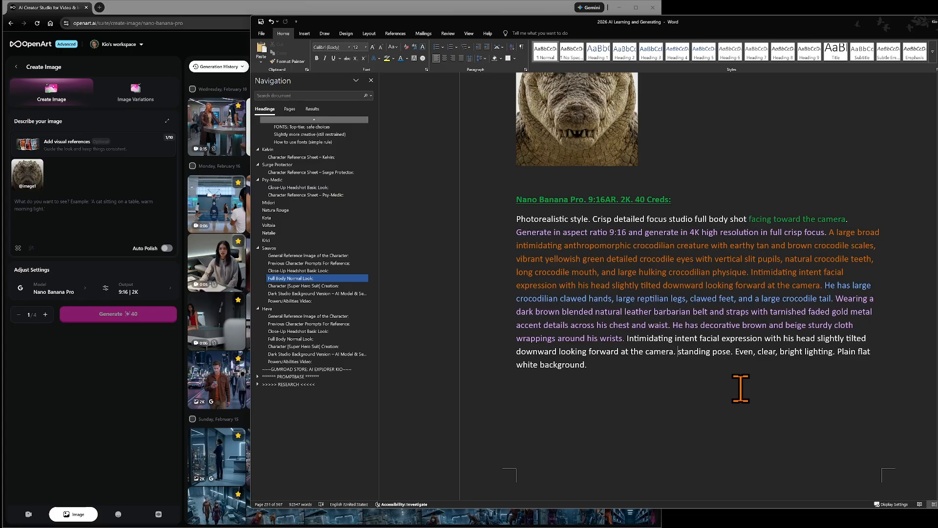
{"action": "type", "text": "Hulking"}
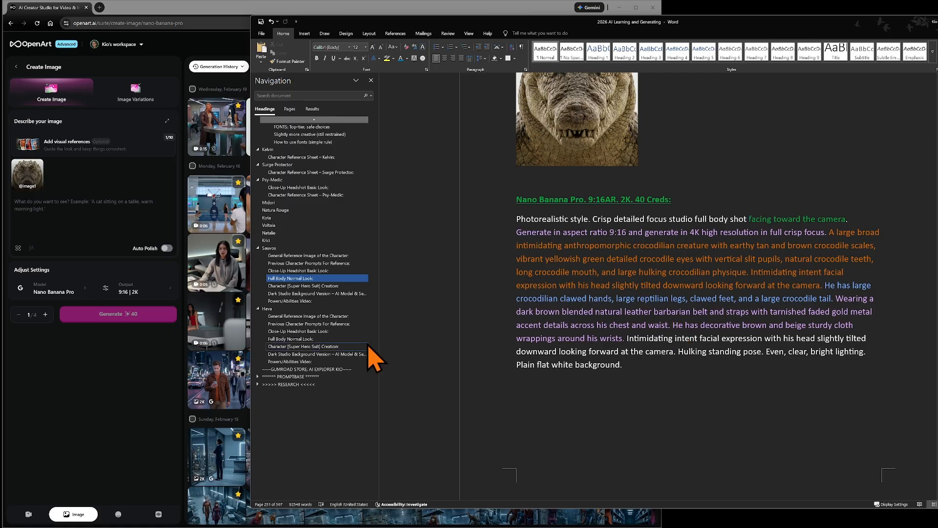
Switch to OpenArt, generate an image from the full body prompt pasted as plain text, and open the resulting image
{"action": "left_click", "coordinate": [126, 364]}
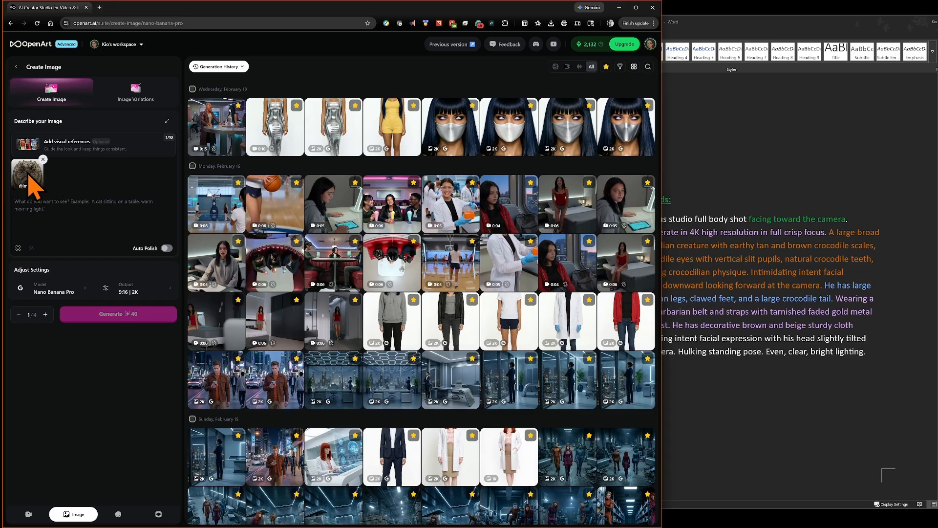
{"action": "right_click", "coordinate": [53, 205]}
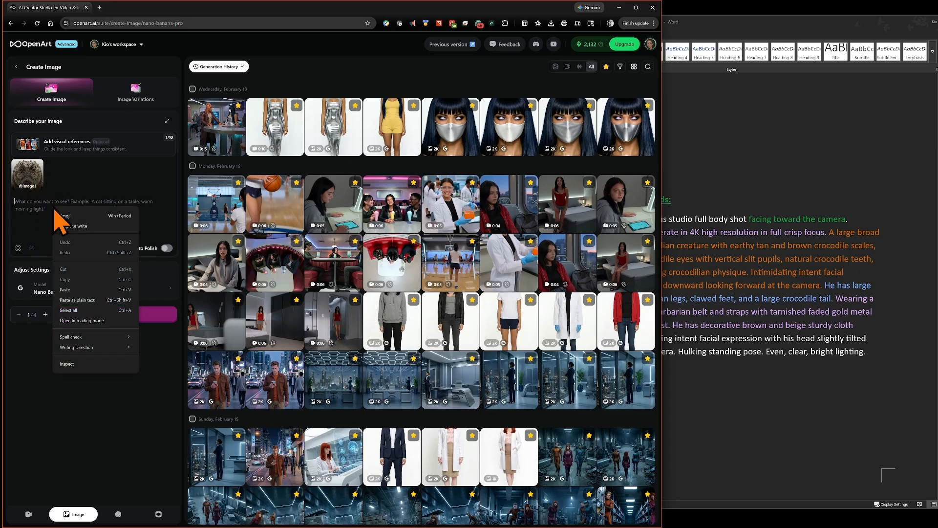
{"action": "left_click", "coordinate": [91, 300]}
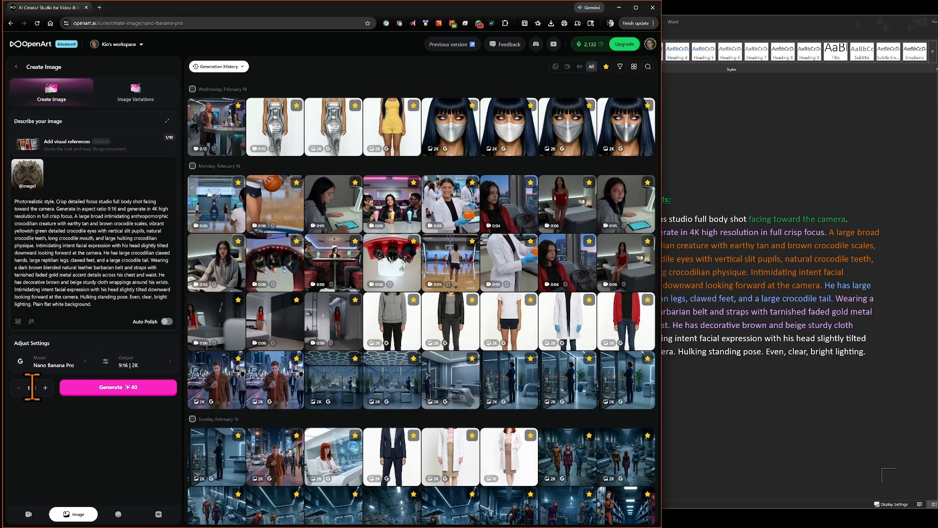
{"action": "left_click", "coordinate": [131, 387]}
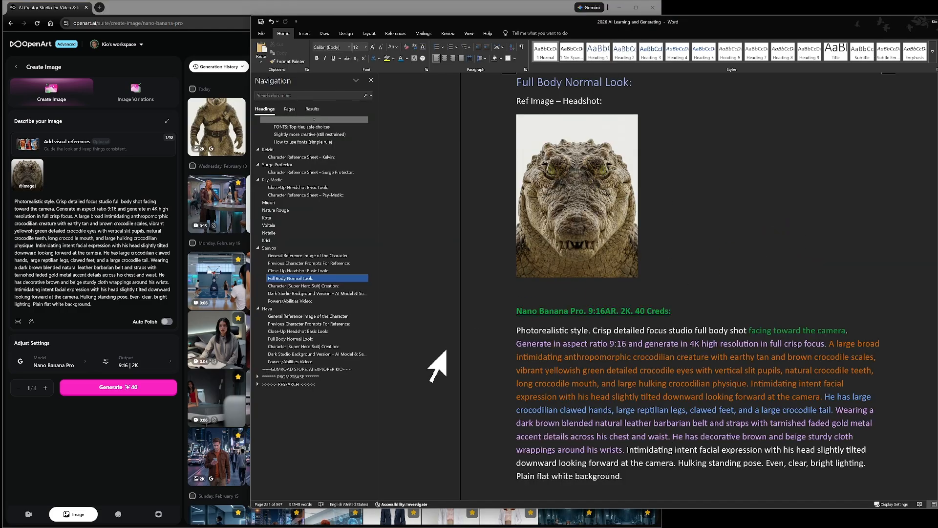
{"action": "left_click", "coordinate": [128, 442]}
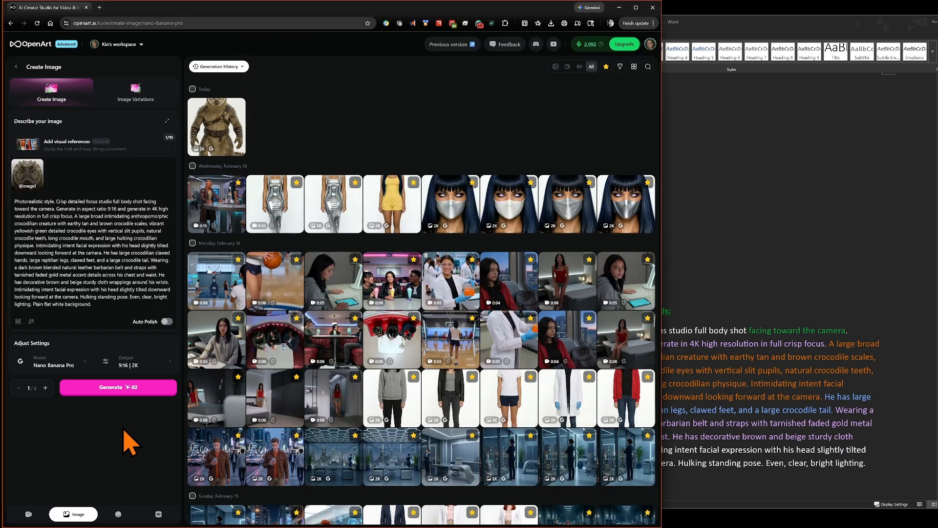
{"action": "left_click", "coordinate": [215, 130]}
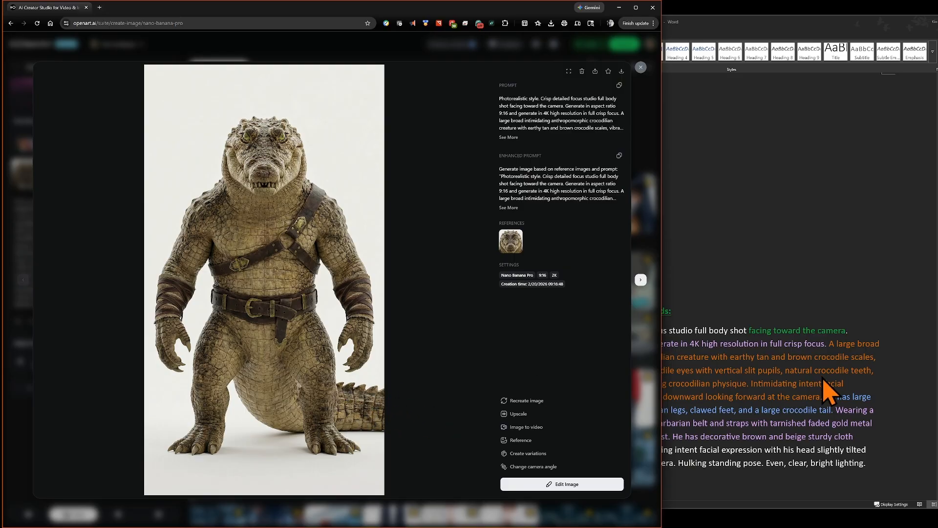
In the Word document, add the note "NEEDS TO BE TALL BROAD LONG LEGS AND ZOOM OUT." below the full body prompt
{"action": "left_click", "coordinate": [792, 364]}
{"action": "scroll", "coordinate": [629, 446], "scroll_direction": "down", "scroll_amount": 1}
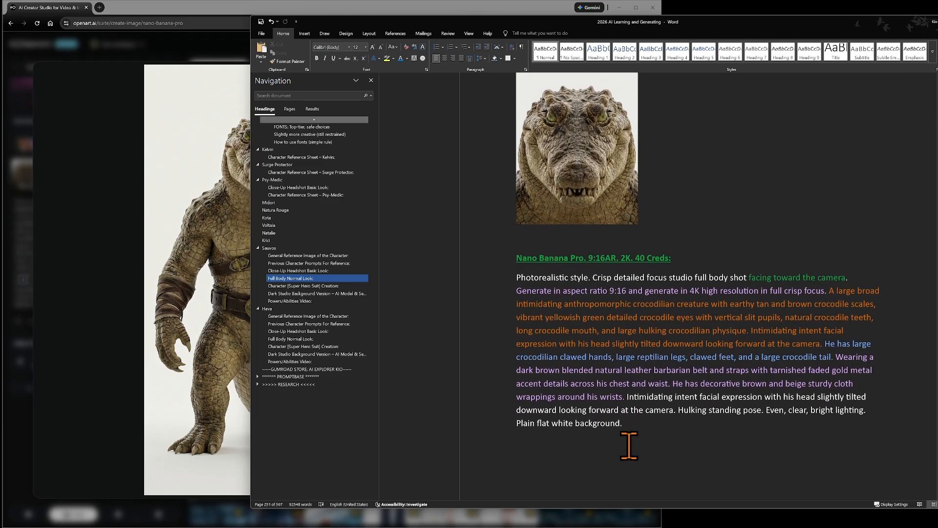
{"action": "left_click", "coordinate": [612, 440]}
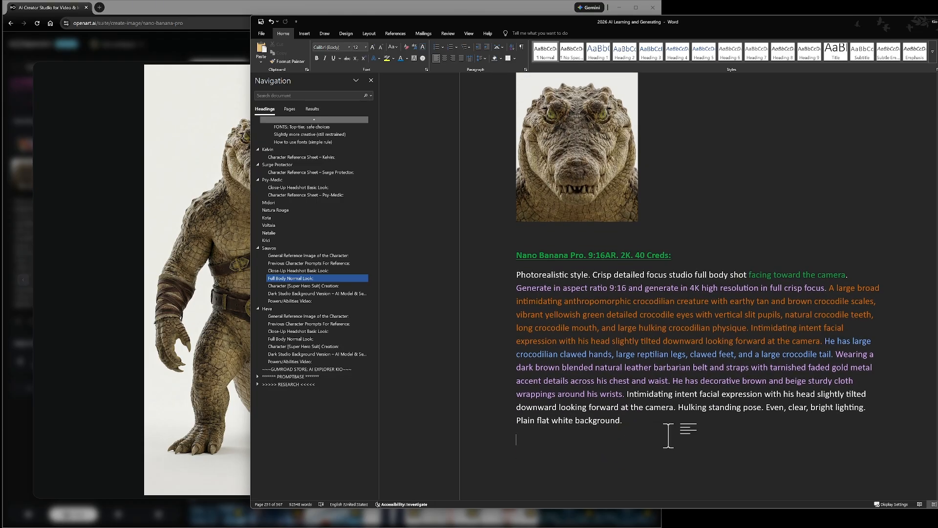
{"action": "type", "text": "NEEDS TO BE TALL BROAD LONG LEGS AND ZOOM OUT."}
{"action": "scroll", "coordinate": [694, 415], "scroll_direction": "down", "scroll_amount": 1}
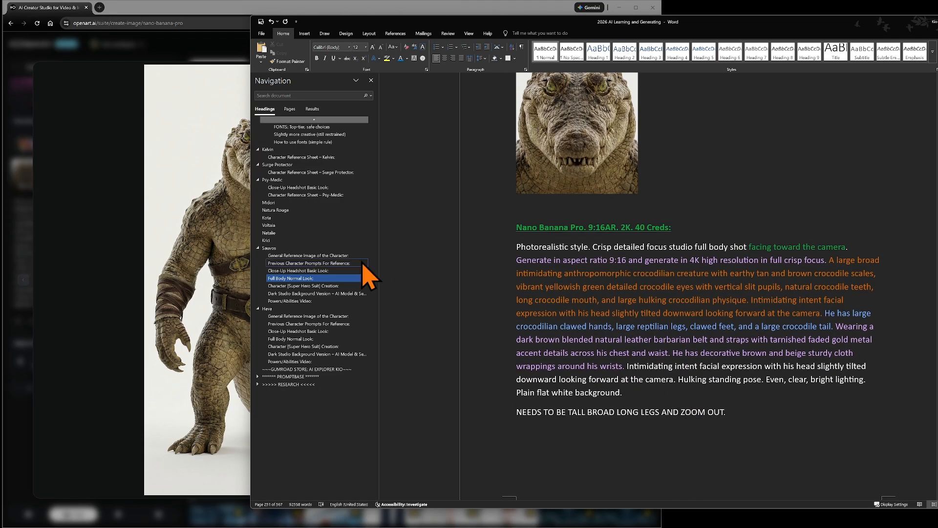
Switch to OpenArt, mark the generated crocodilian image as a favorite and download it
{"action": "left_click", "coordinate": [202, 201]}
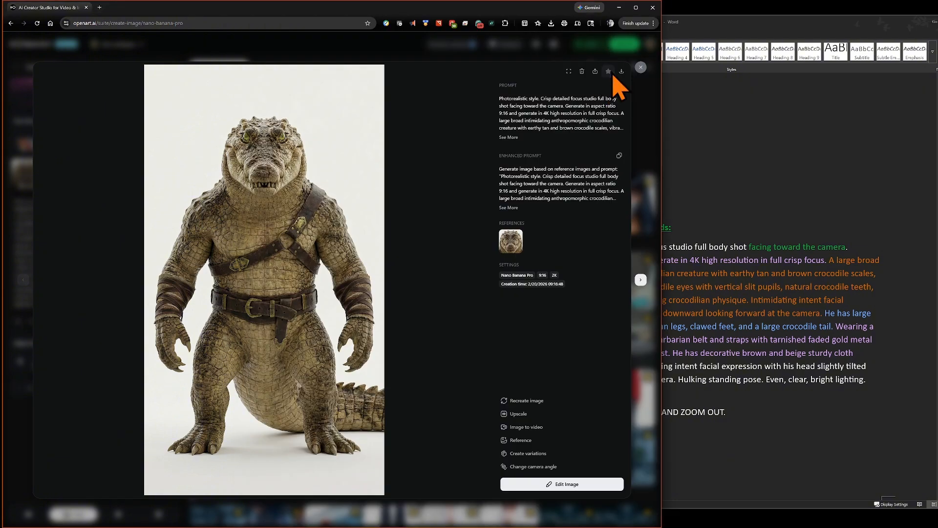
{"action": "left_click", "coordinate": [609, 72]}
{"action": "left_click", "coordinate": [621, 71]}
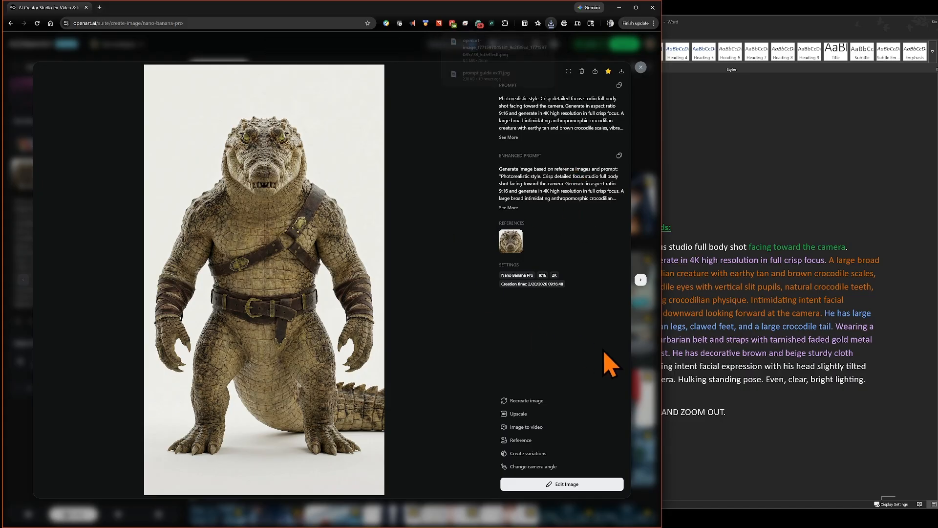
In the Word document, copy the "Nano Banana Pro. 9:16AR. 2K. 40 Creds:" heading with its full prompt onto the following blank page
{"action": "key", "text": "alt+Tab"}
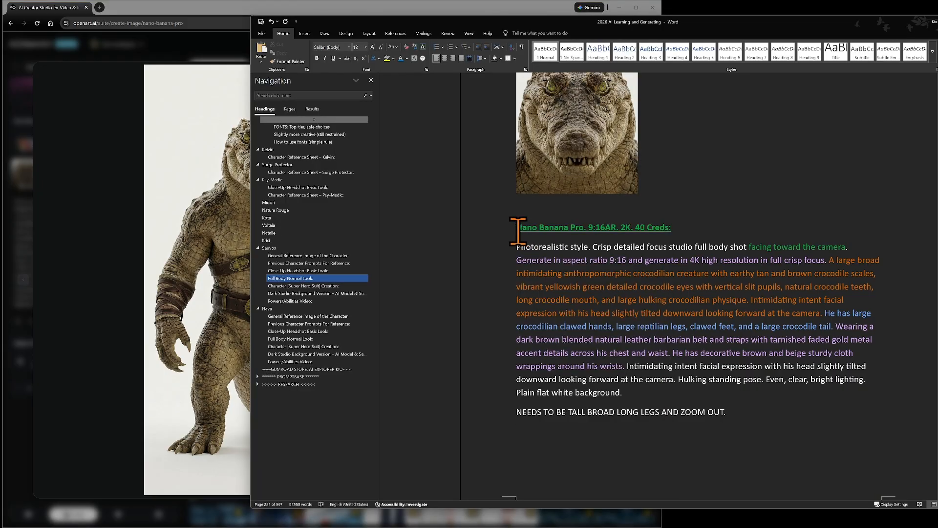
{"action": "left_click_drag", "start_coordinate": [516, 227], "coordinate": [690, 382]}
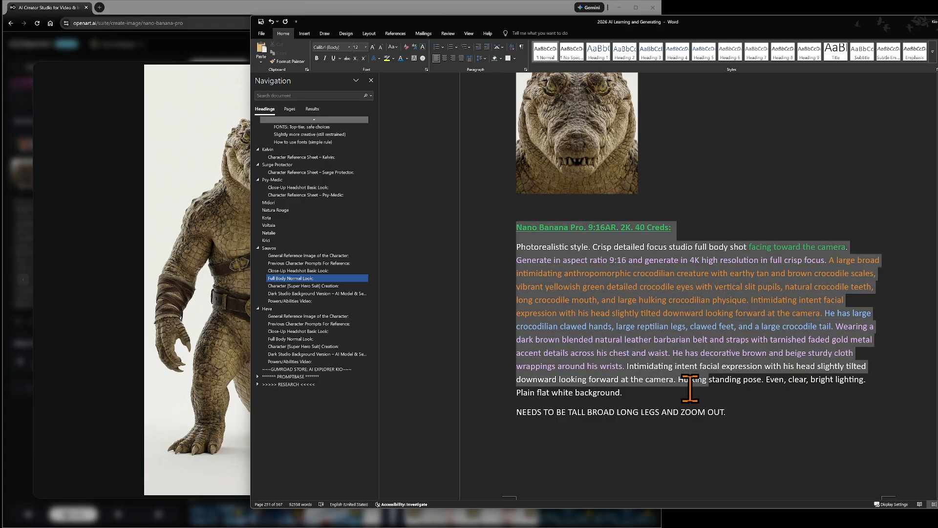
{"action": "right_click", "coordinate": [690, 382]}
{"action": "left_click", "coordinate": [696, 361]}
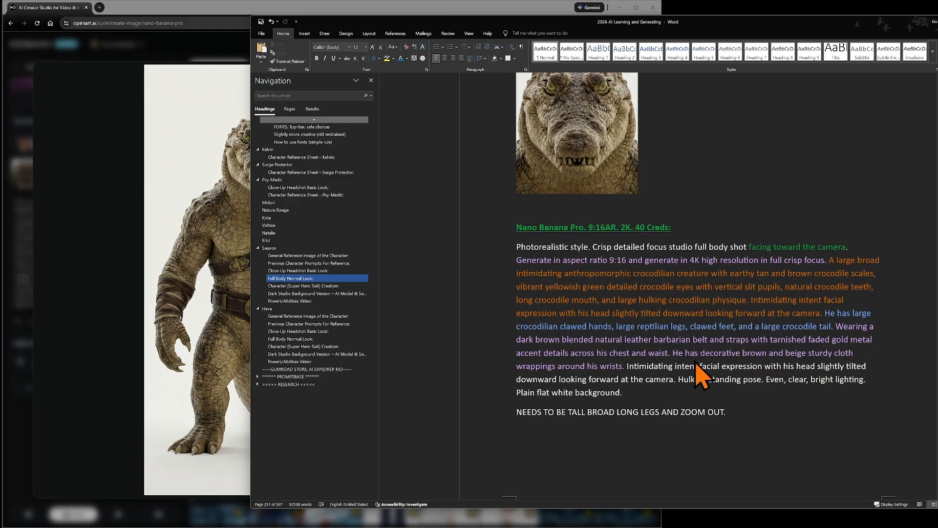
{"action": "scroll", "coordinate": [696, 364], "scroll_direction": "down", "scroll_amount": 8}
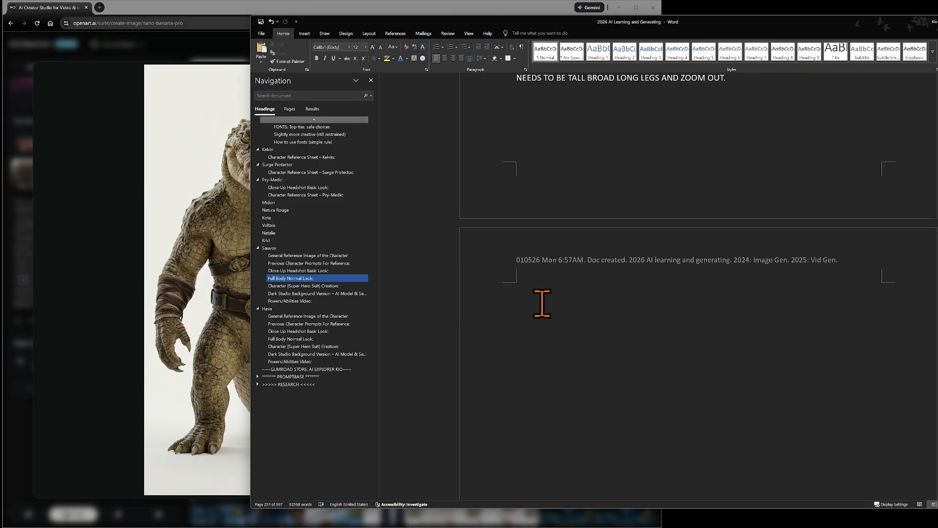
{"action": "right_click", "coordinate": [542, 295]}
{"action": "left_click", "coordinate": [556, 339]}
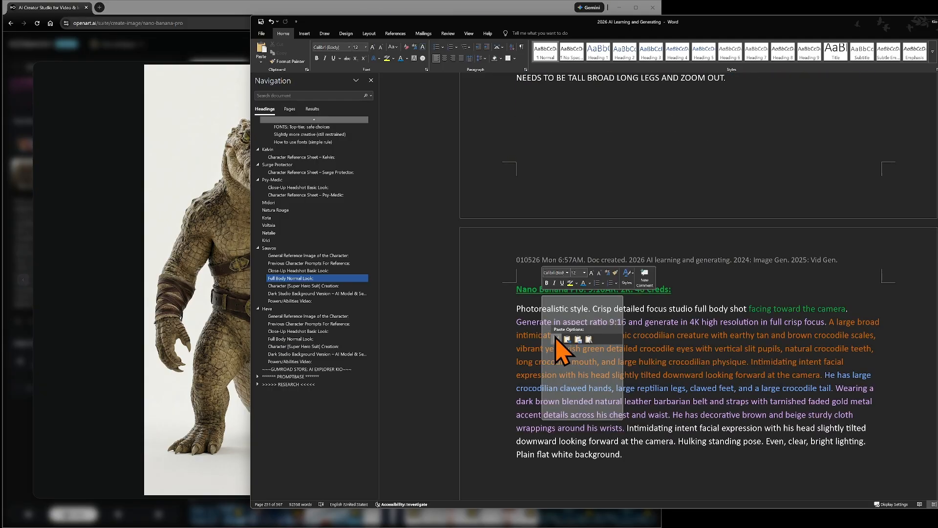
Insert "tall broad" before "large hulking crocodilian physique" in the copied prompt
{"action": "scroll", "coordinate": [673, 327], "scroll_direction": "down", "scroll_amount": 1}
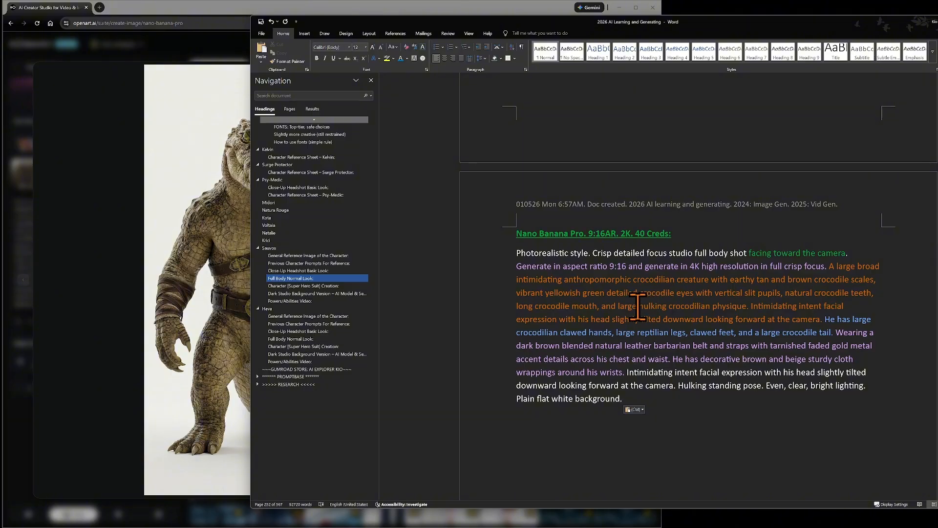
{"action": "key", "text": "Caps_Lock"}
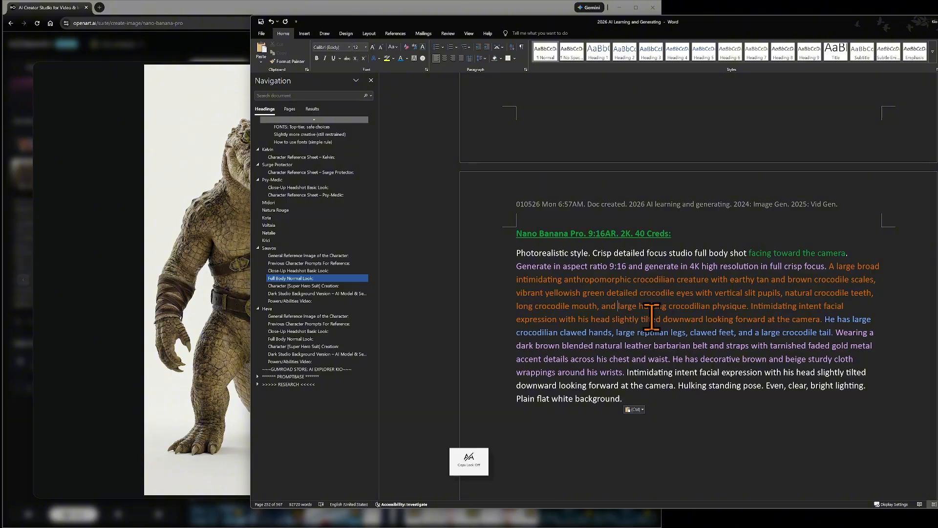
{"action": "left_click", "coordinate": [618, 306]}
{"action": "type", "text": "tall"}
{"action": "type", "text": " br"}
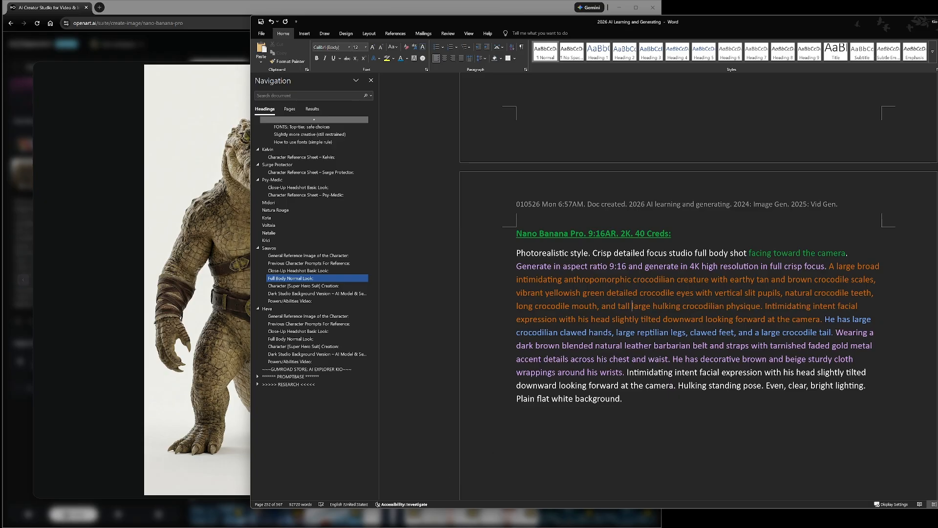
{"action": "type", "text": "oad"}
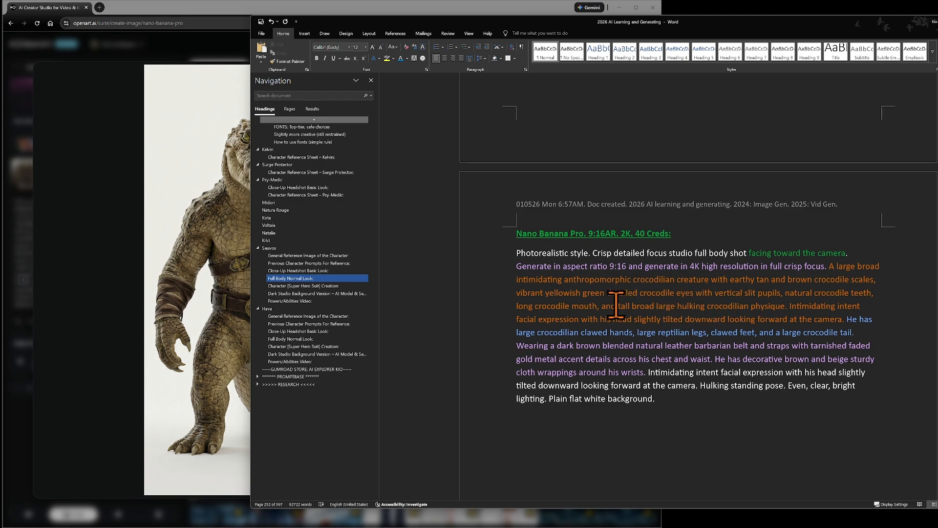
Color "tall broad large" in the copied prompt with the standard green font color
{"action": "left_click_drag", "start_coordinate": [618, 306], "coordinate": [676, 307]}
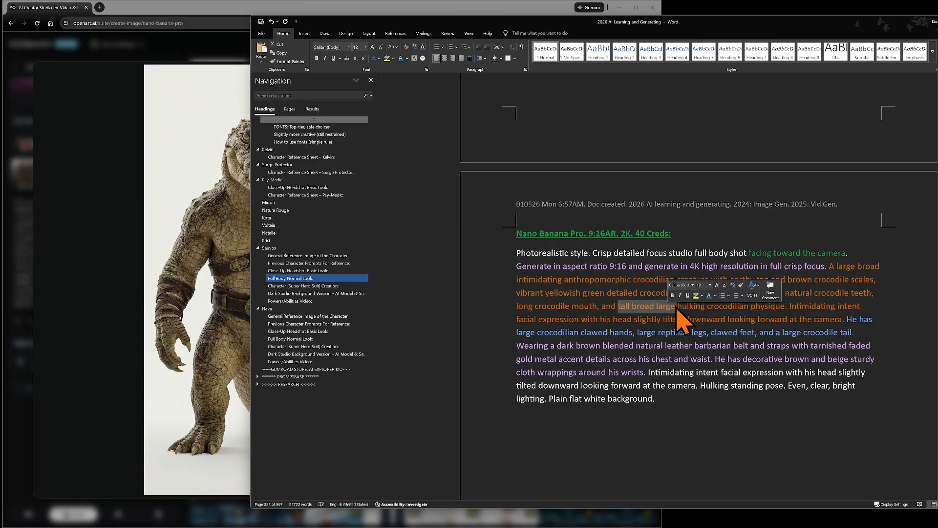
{"action": "left_click", "coordinate": [715, 296]}
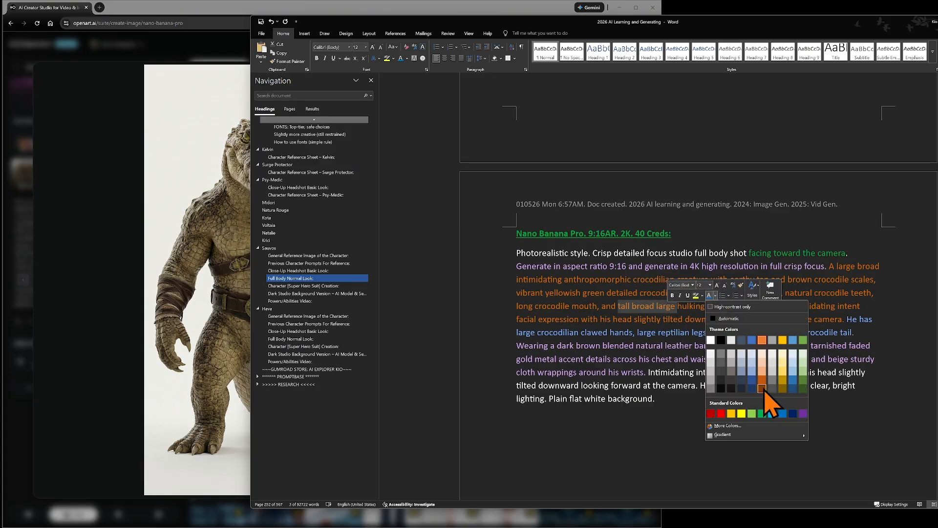
{"action": "left_click", "coordinate": [762, 413]}
{"action": "left_click", "coordinate": [685, 362]}
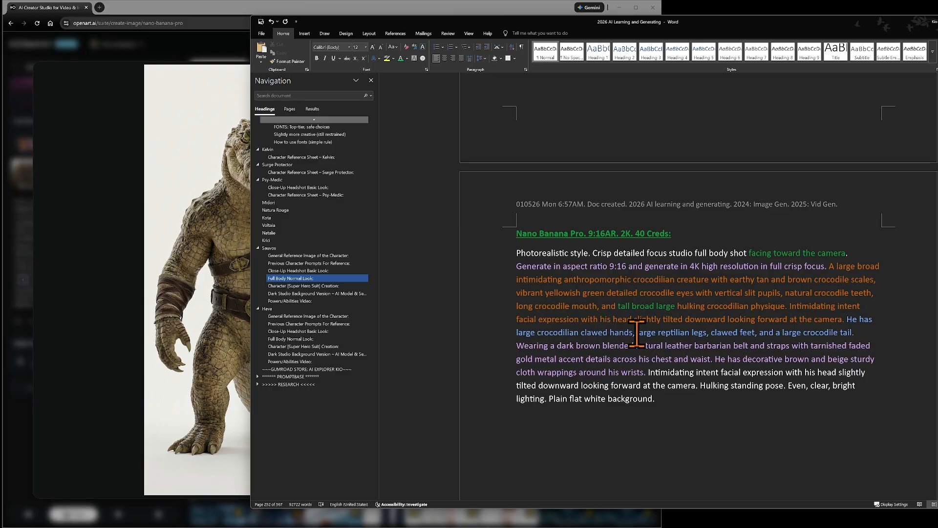
Insert "long" before "reptilian legs" in the copied prompt and color the new word green
{"action": "left_click", "coordinate": [657, 332]}
{"action": "type", "text": "long"}
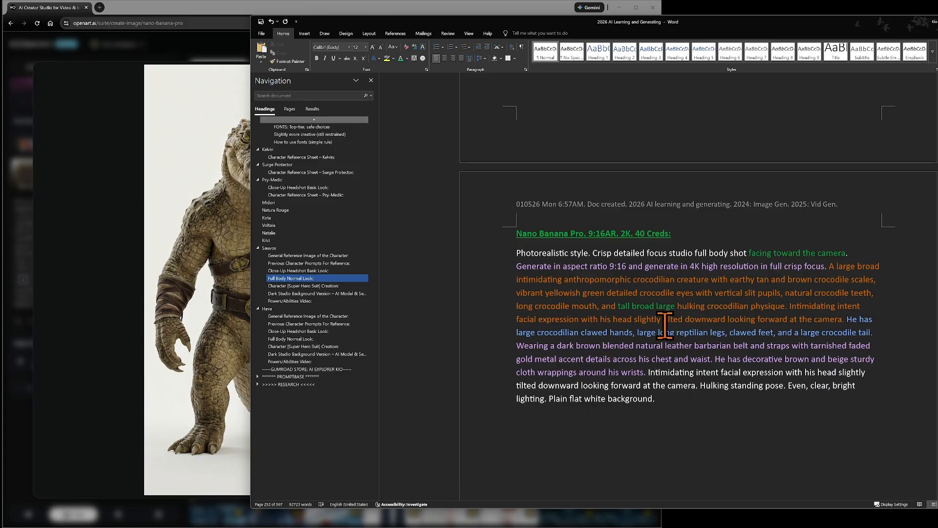
{"action": "left_click_drag", "start_coordinate": [658, 332], "coordinate": [675, 332]}
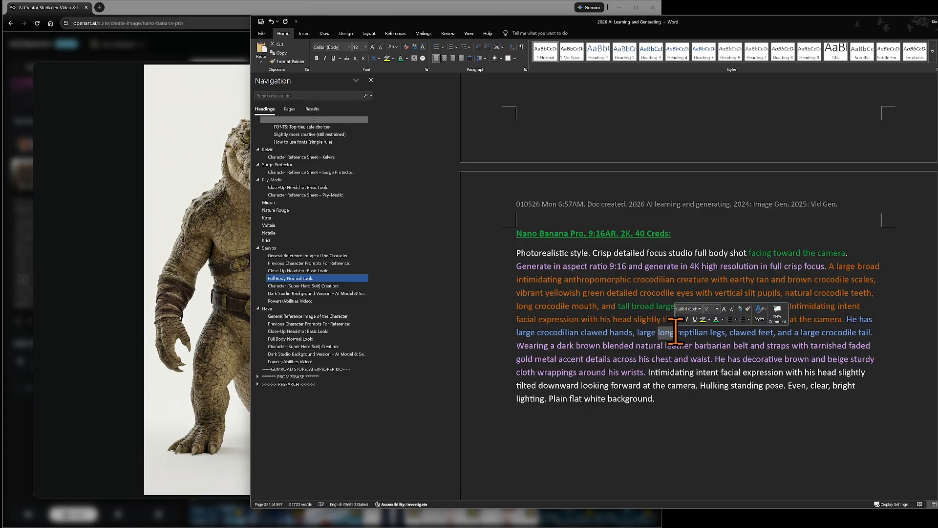
{"action": "left_click", "coordinate": [738, 345]}
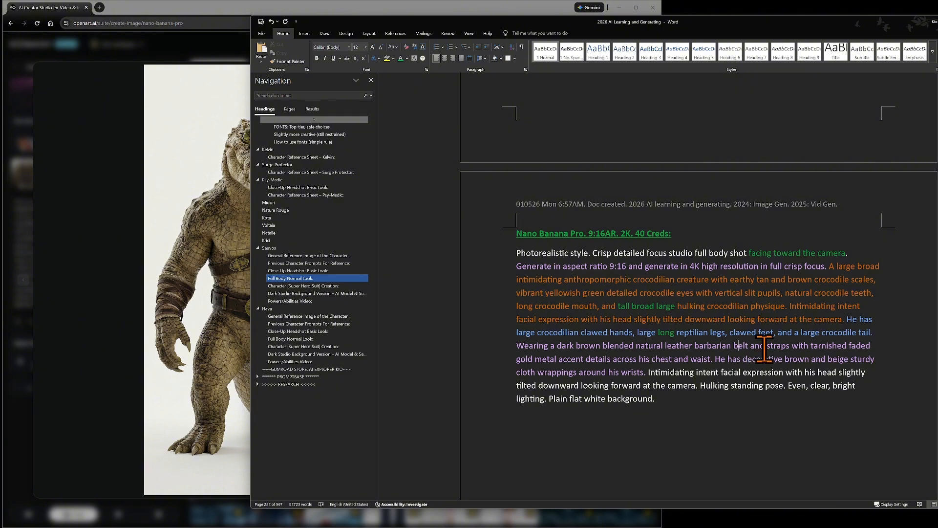
Insert "large" before "clawed feet" in the copied prompt and color the new word green
{"action": "left_click", "coordinate": [730, 333]}
{"action": "type", "text": "large"}
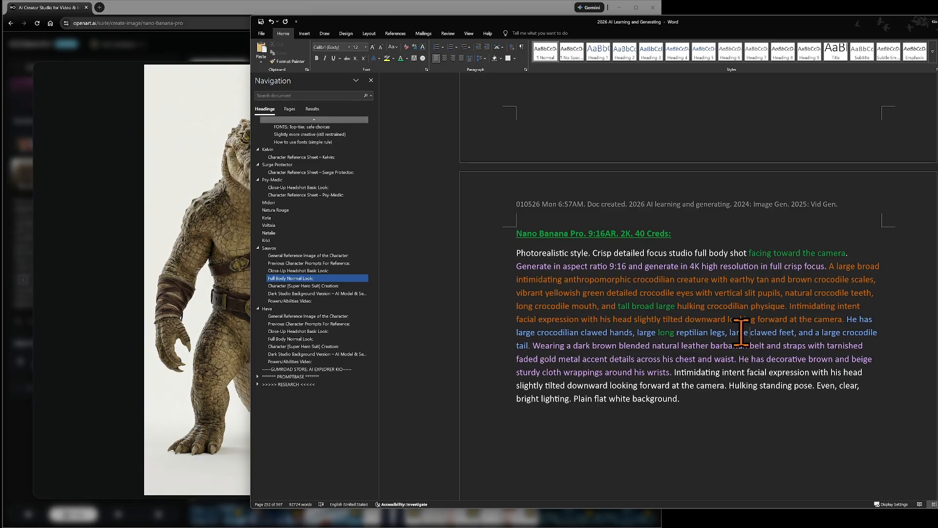
{"action": "left_click_drag", "start_coordinate": [730, 332], "coordinate": [748, 332]}
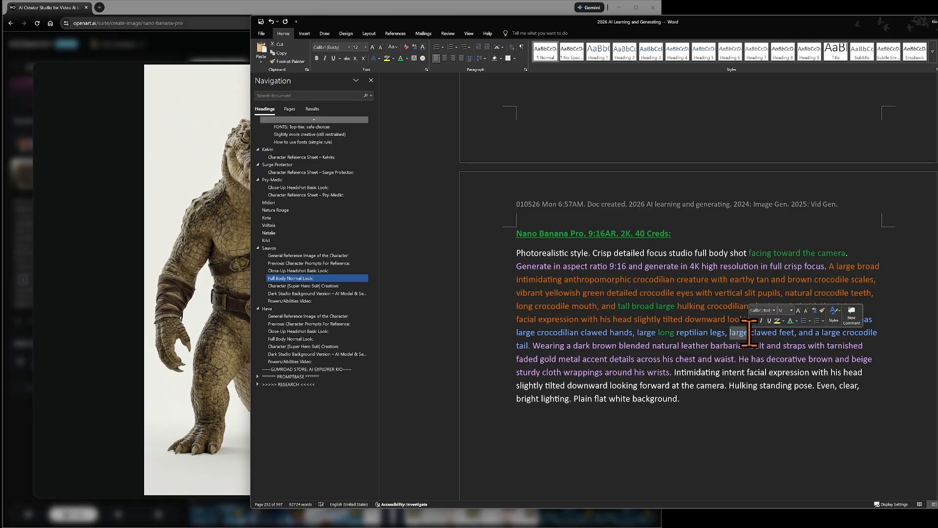
{"action": "left_click", "coordinate": [790, 321]}
{"action": "left_click", "coordinate": [784, 349]}
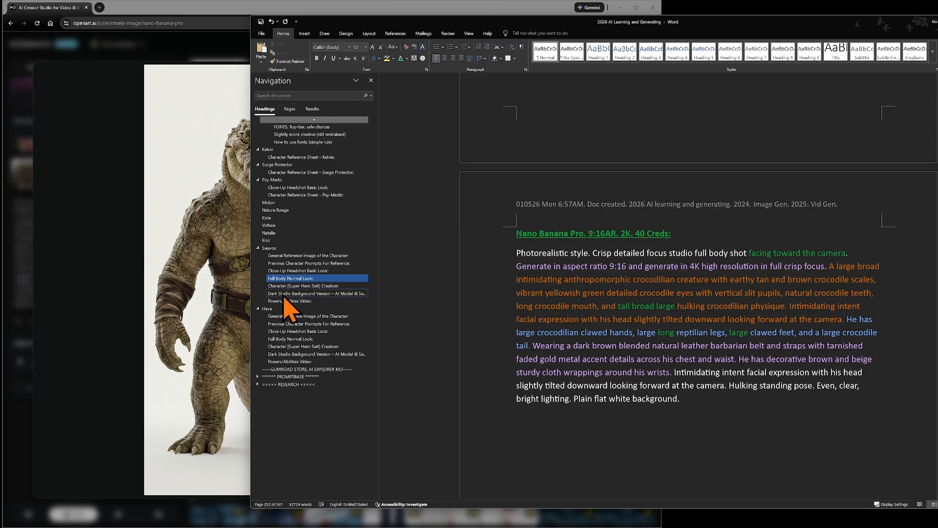
Check the crocodilian's tail in the OpenArt image, then remove "large" before "crocodile tail" in the Word prompt and color "crocodile tail" green
{"action": "left_click", "coordinate": [219, 235]}
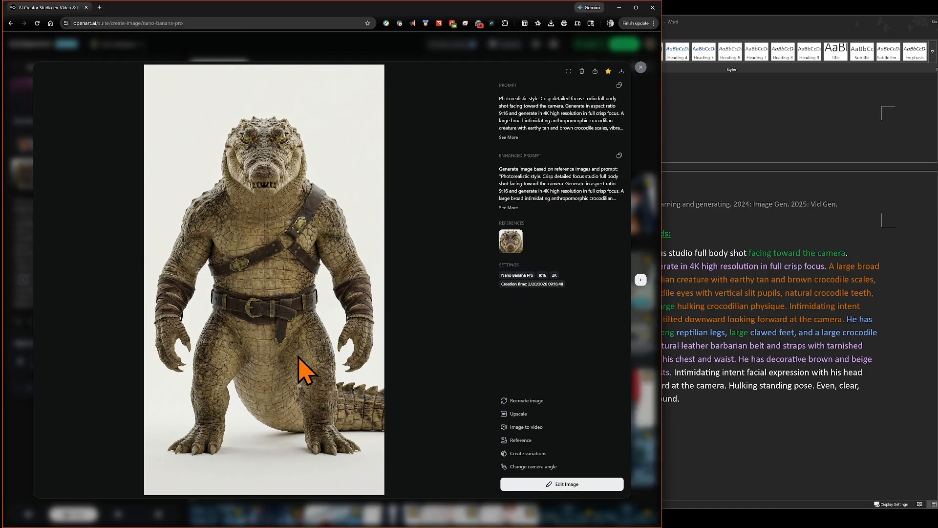
{"action": "double_click", "coordinate": [830, 332]}
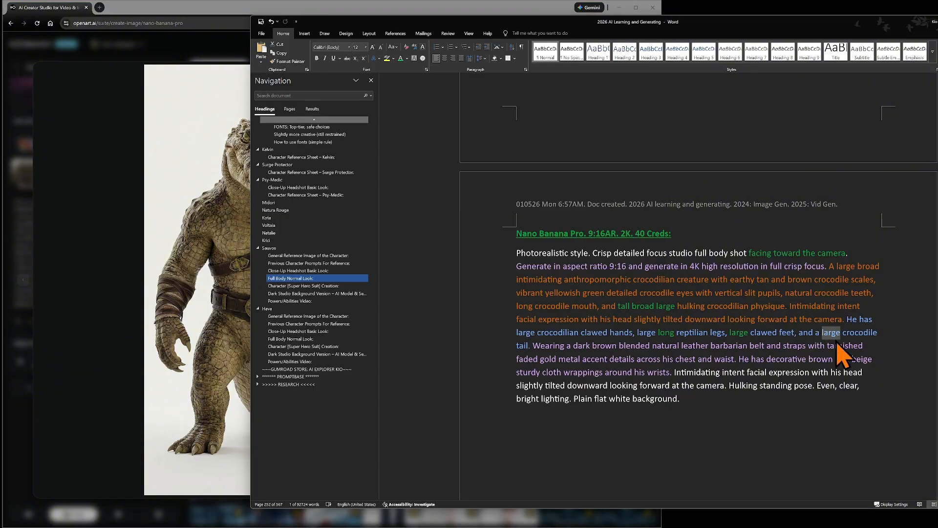
{"action": "key", "text": "Delete"}
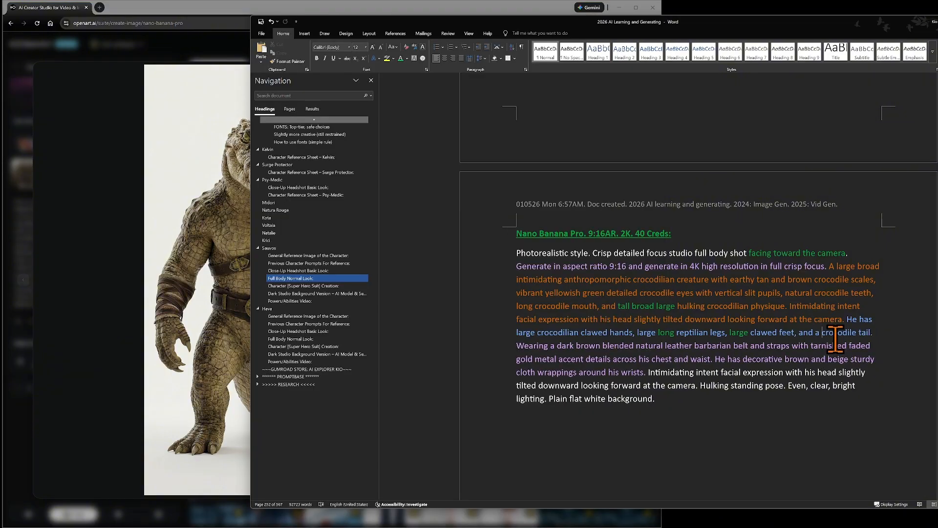
{"action": "left_click", "coordinate": [745, 351]}
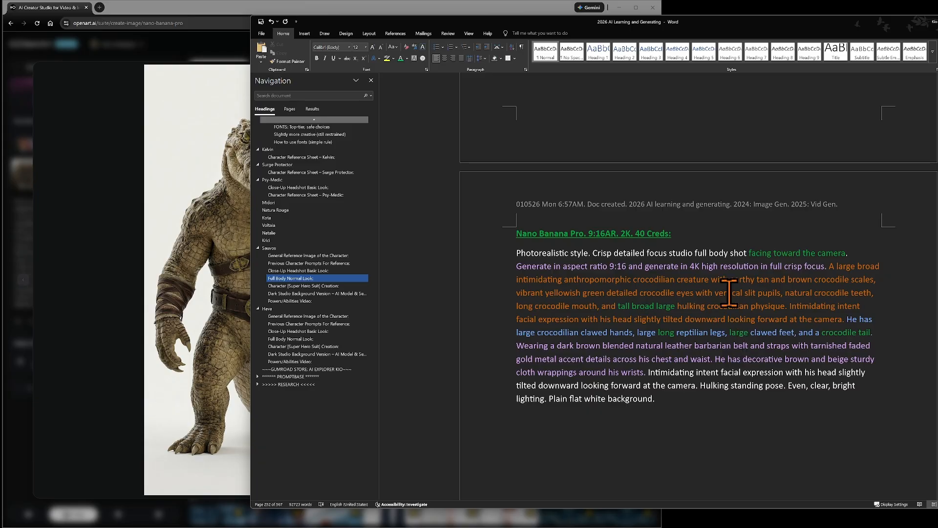
Insert "7-feet-tall" before "tall broad large" in the physique description and color it green
{"action": "left_click", "coordinate": [617, 306]}
{"action": "type", "text": "7"}
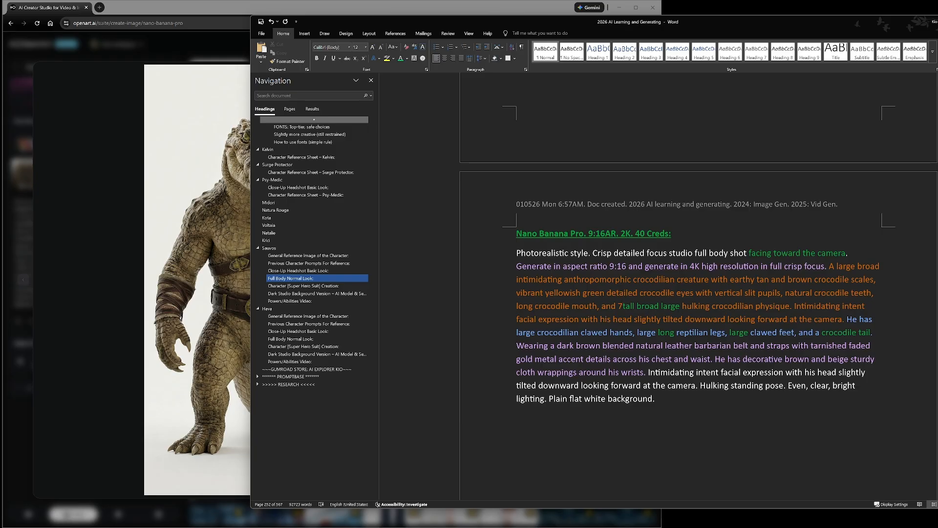
{"action": "type", "text": "-feet"}
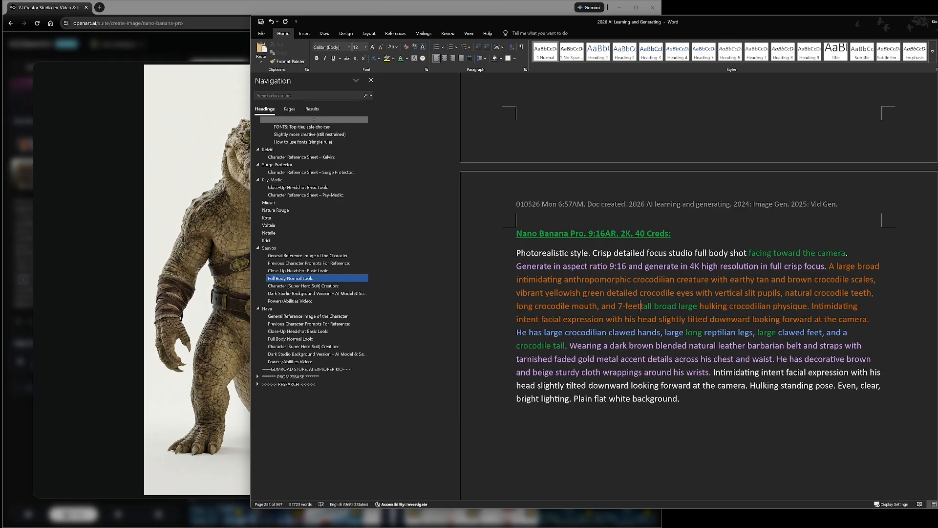
{"action": "type", "text": "-tall"}
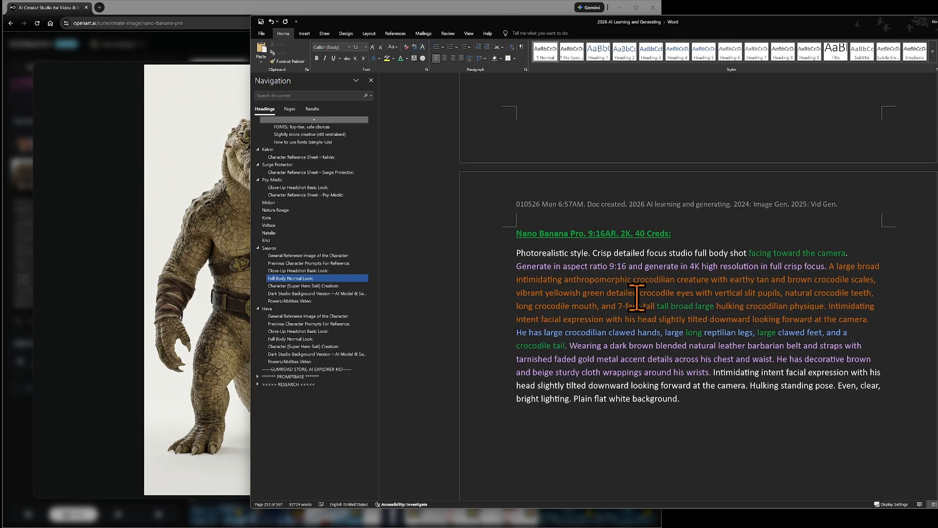
{"action": "left_click_drag", "start_coordinate": [618, 306], "coordinate": [655, 307]}
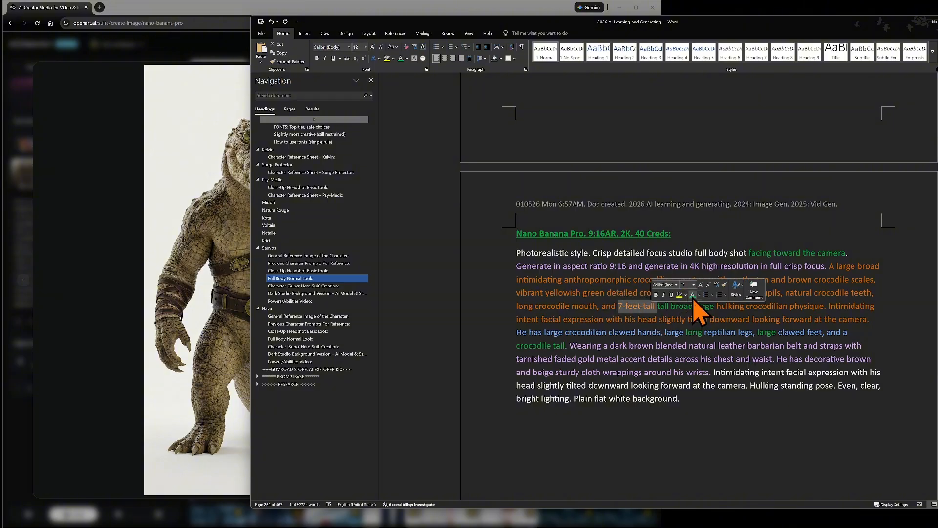
{"action": "left_click", "coordinate": [667, 319]}
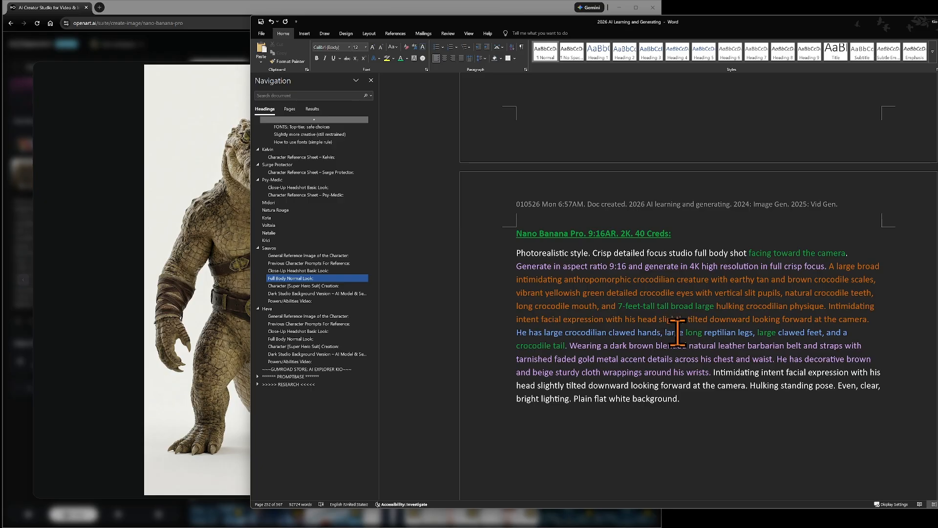
In the physique description, replace the standalone "tall" with "towering" and "large" with "muscular"
{"action": "double_click", "coordinate": [662, 306]}
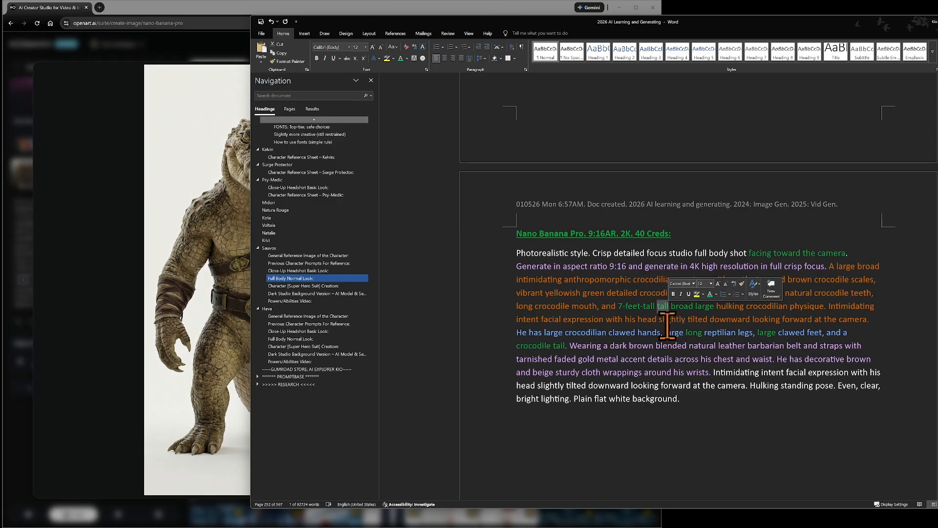
{"action": "key", "text": "BackSpace"}
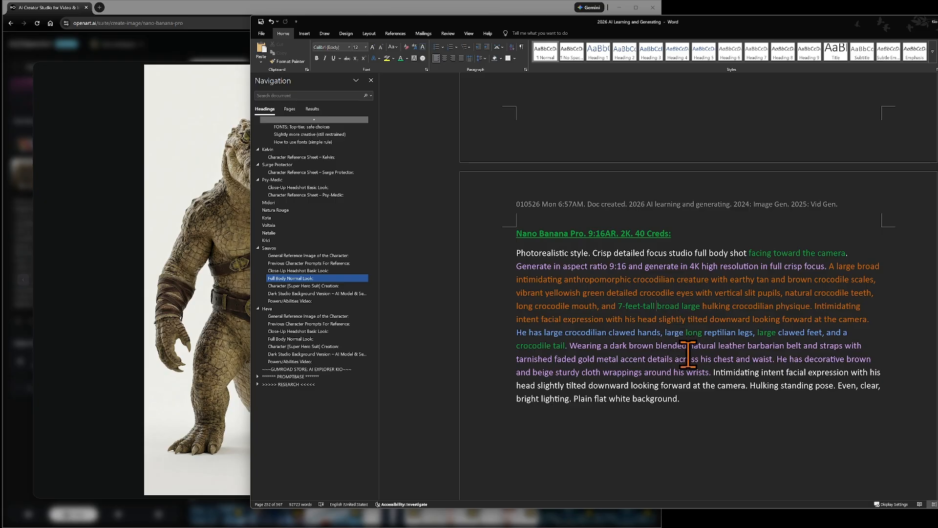
{"action": "type", "text": "towering"}
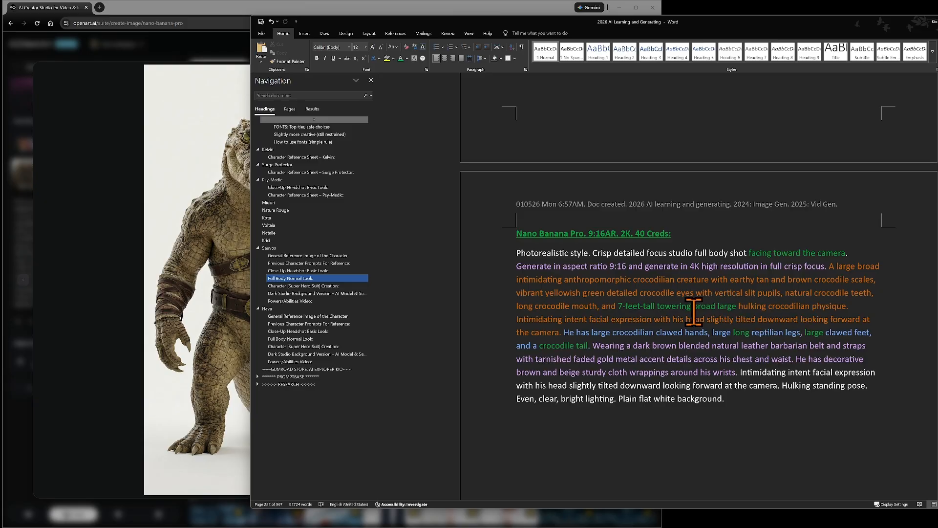
{"action": "left_click_drag", "start_coordinate": [717, 306], "coordinate": [737, 307]}
{"action": "type", "text": "mus"}
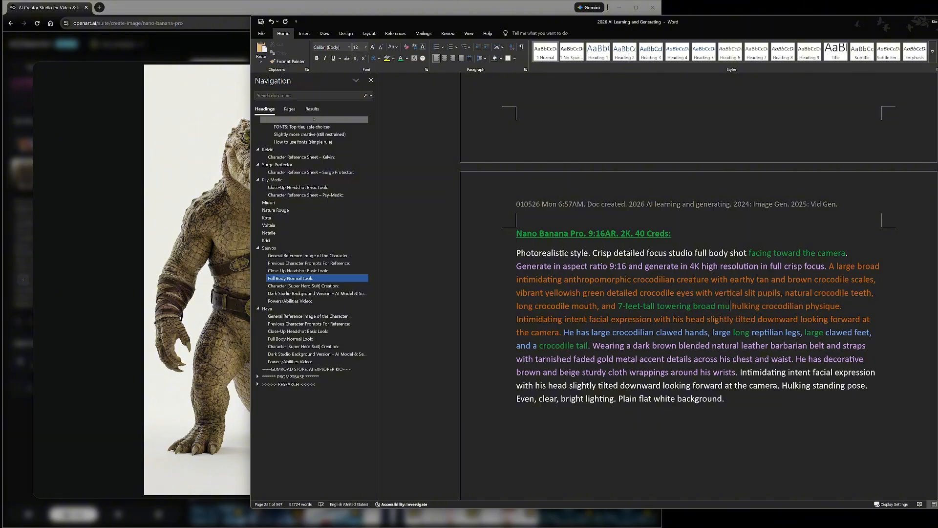
{"action": "type", "text": "cular"}
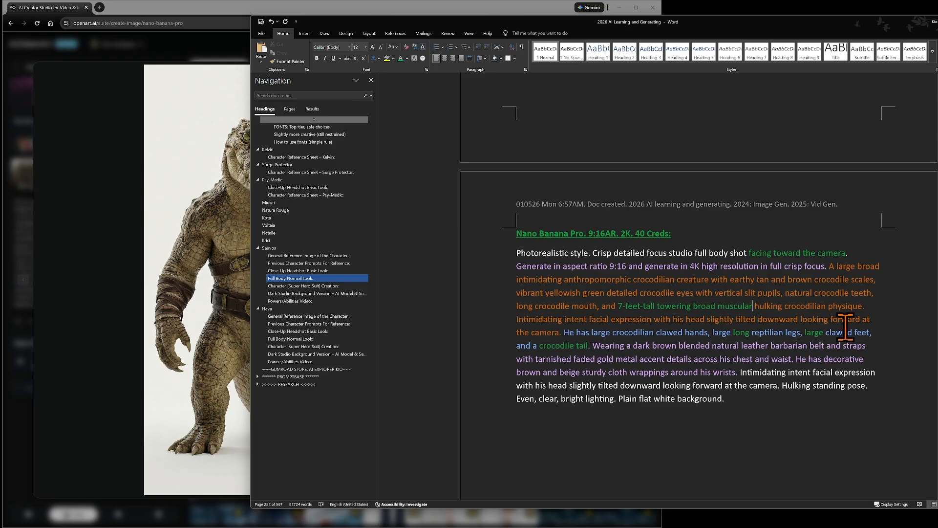
Review the crocodilian image in OpenArt, then insert ", zoomed out to show the entire body," after "full body shot" in the Word prompt
{"action": "left_click", "coordinate": [209, 244]}
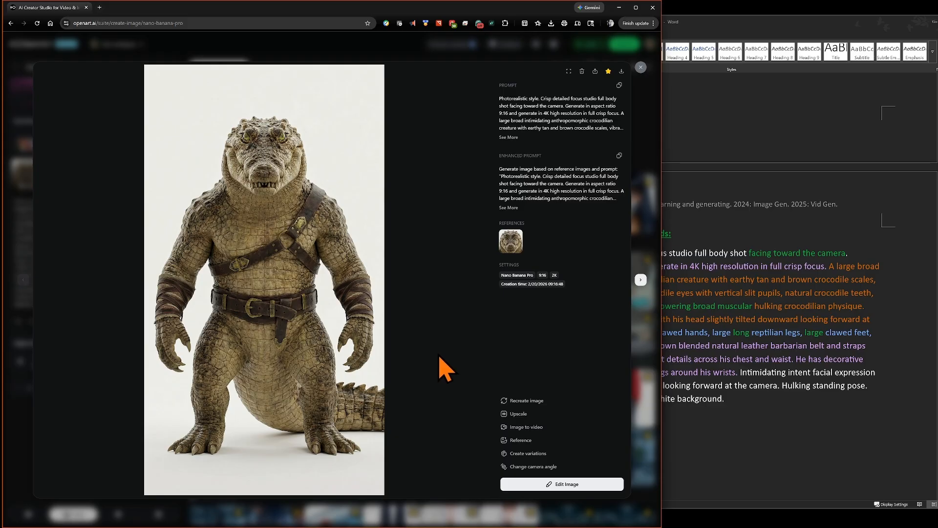
{"action": "left_click", "coordinate": [781, 371]}
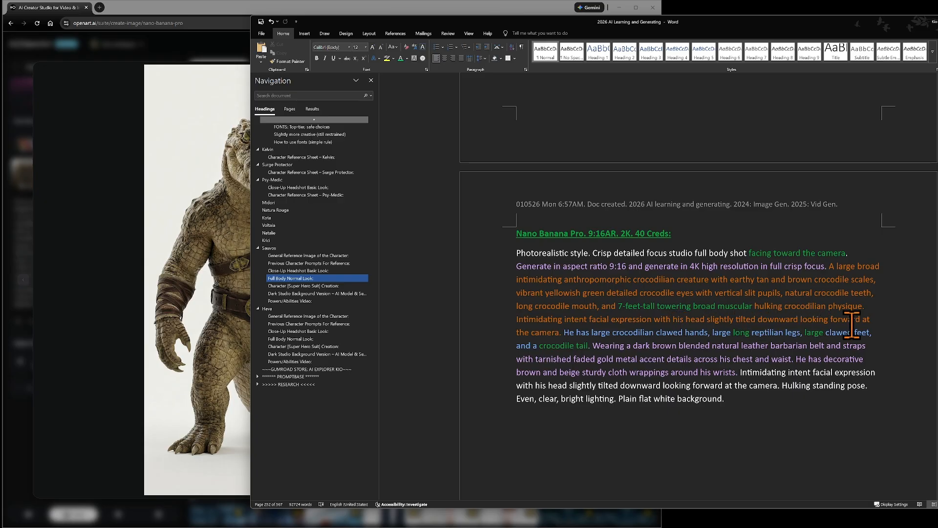
{"action": "left_click", "coordinate": [209, 250]}
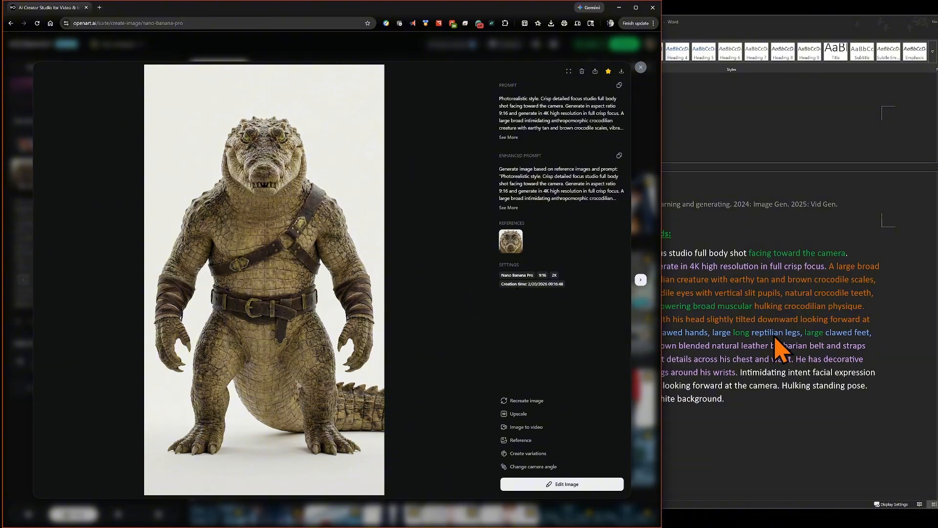
{"action": "left_click", "coordinate": [780, 351]}
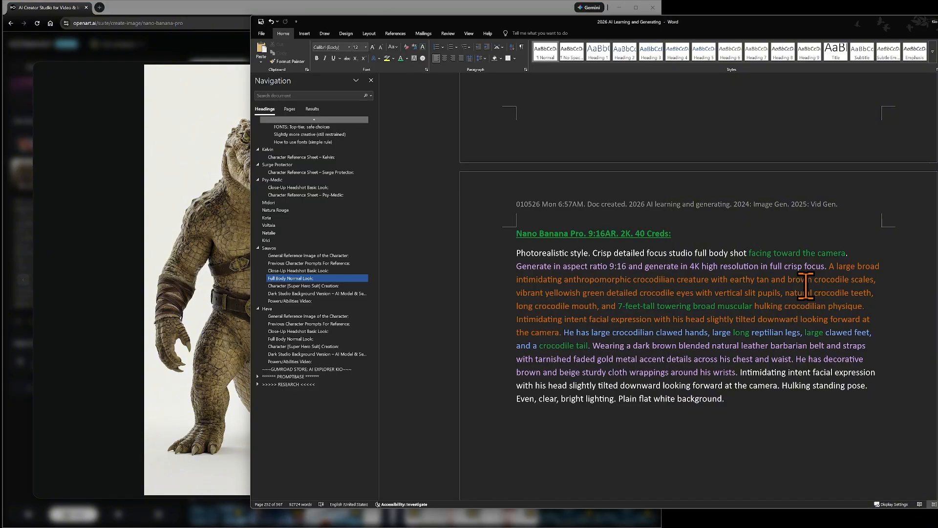
{"action": "left_click", "coordinate": [746, 253]}
{"action": "type", "text": ","}
{"action": "type", "text": " zoomed o"}
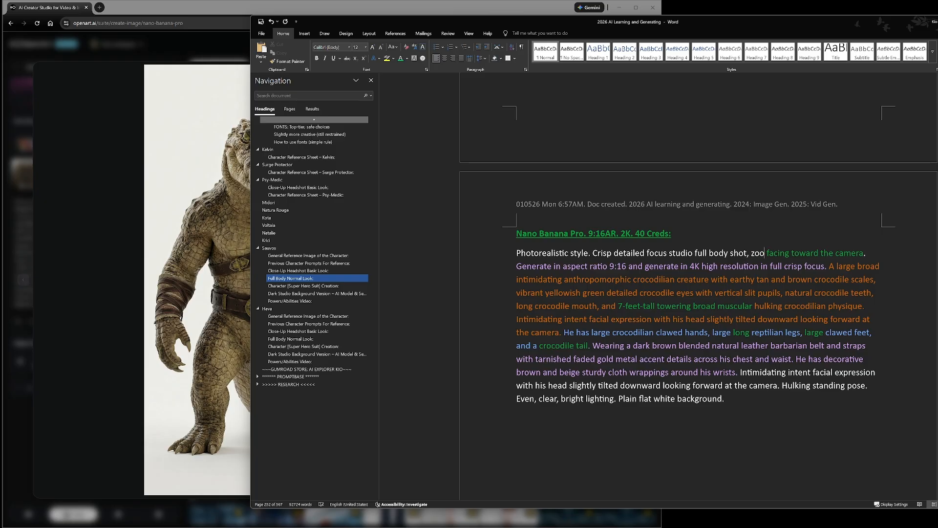
{"action": "type", "text": "ut to "}
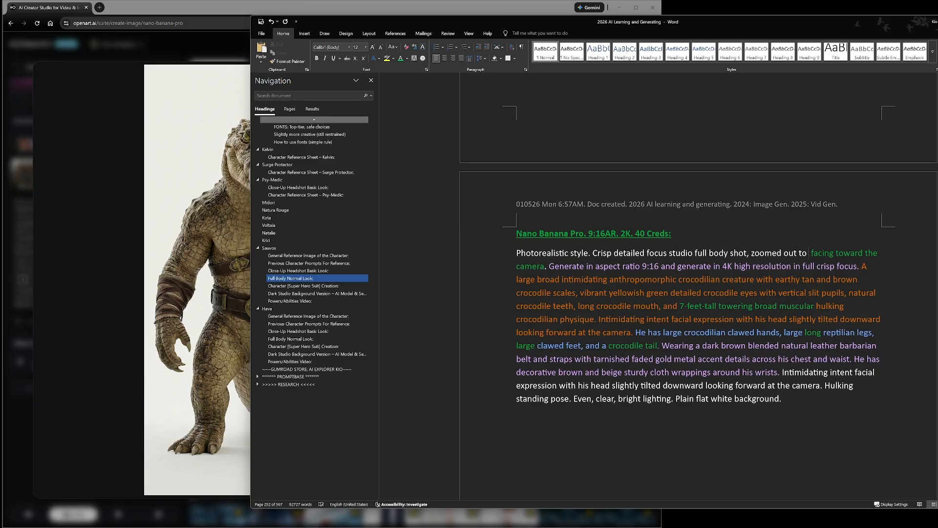
{"action": "type", "text": "show "}
{"action": "type", "text": "the en"}
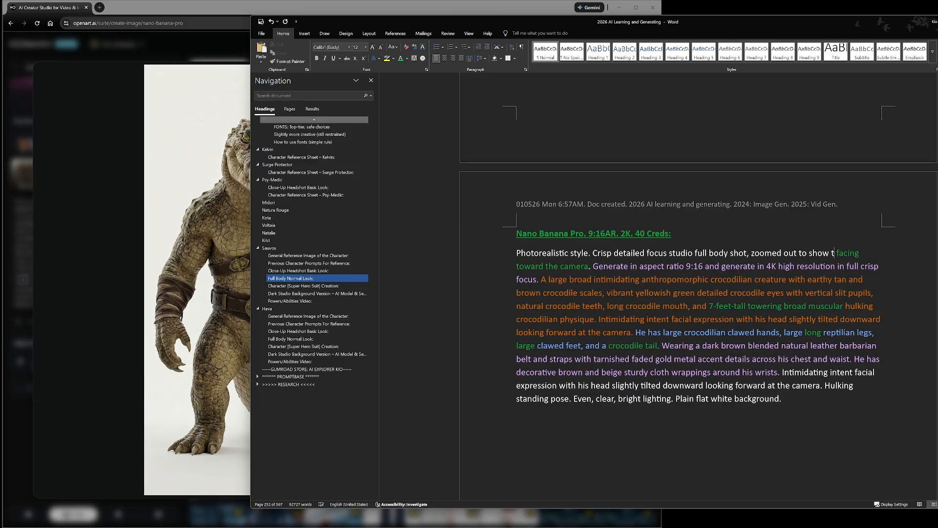
{"action": "type", "text": "tire body"}
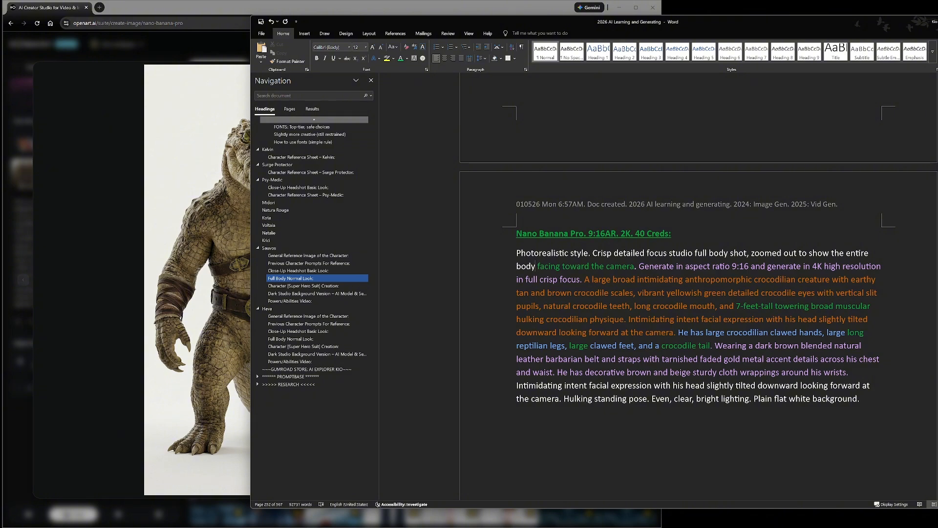
{"action": "type", "text": ","}
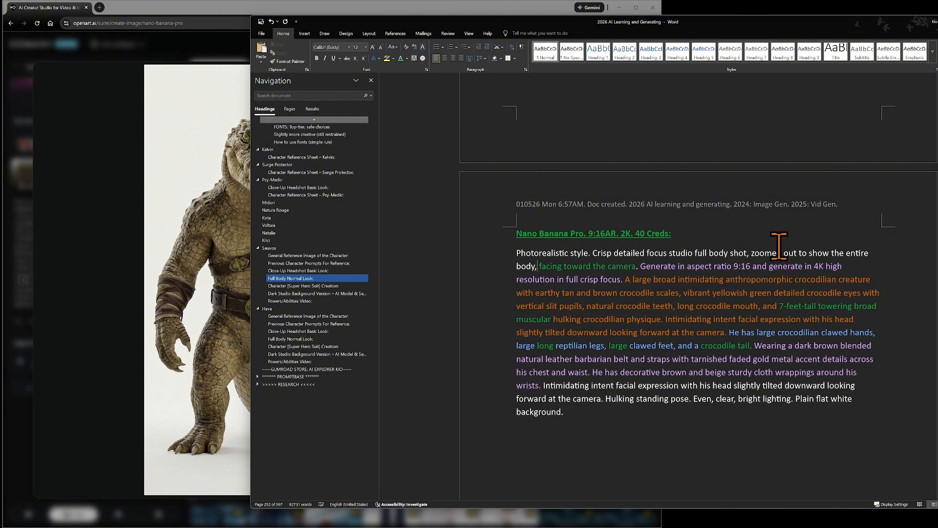
{"action": "left_click", "coordinate": [749, 252]}
{"action": "type", "text": ","}
Color ", zoomed out to show the entire body," in the Word prompt with a custom magenta
{"action": "left_click_drag", "start_coordinate": [751, 253], "coordinate": [539, 266]}
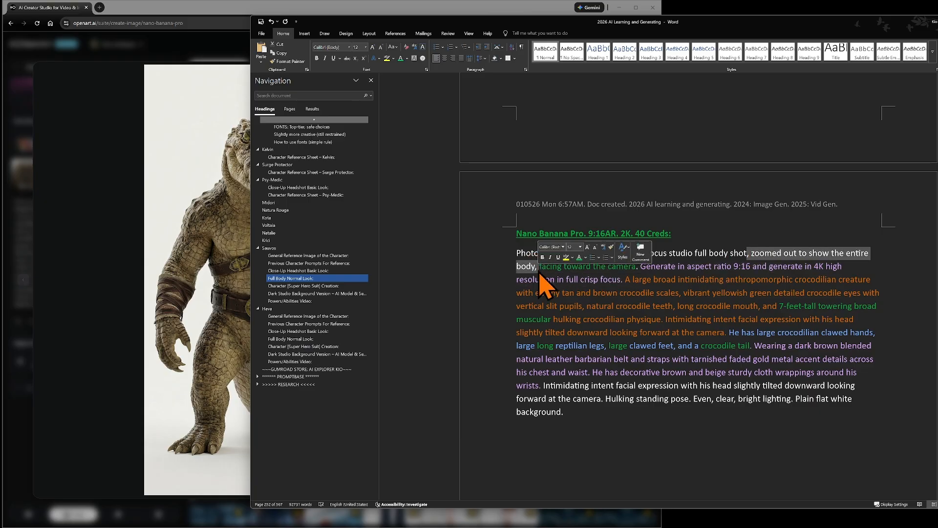
{"action": "left_click", "coordinate": [587, 259]}
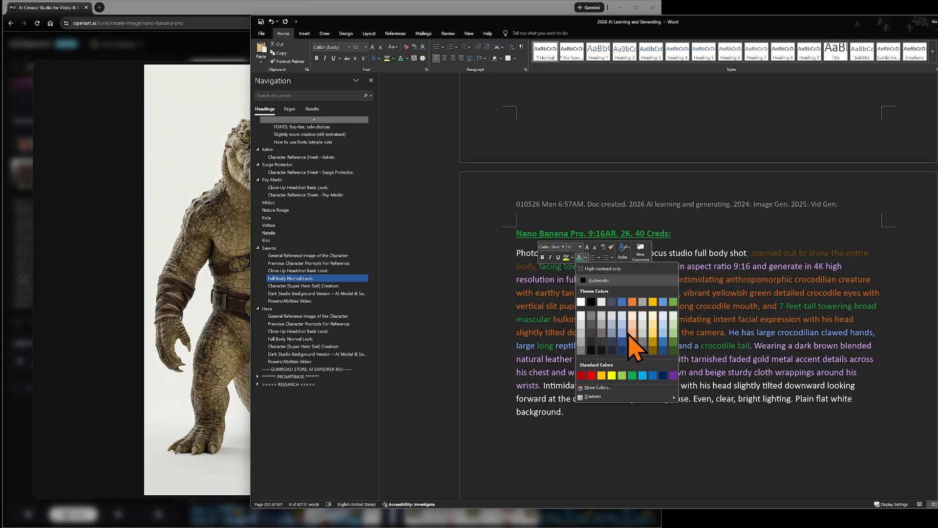
{"action": "left_click", "coordinate": [603, 391]}
{"action": "left_click", "coordinate": [544, 176]}
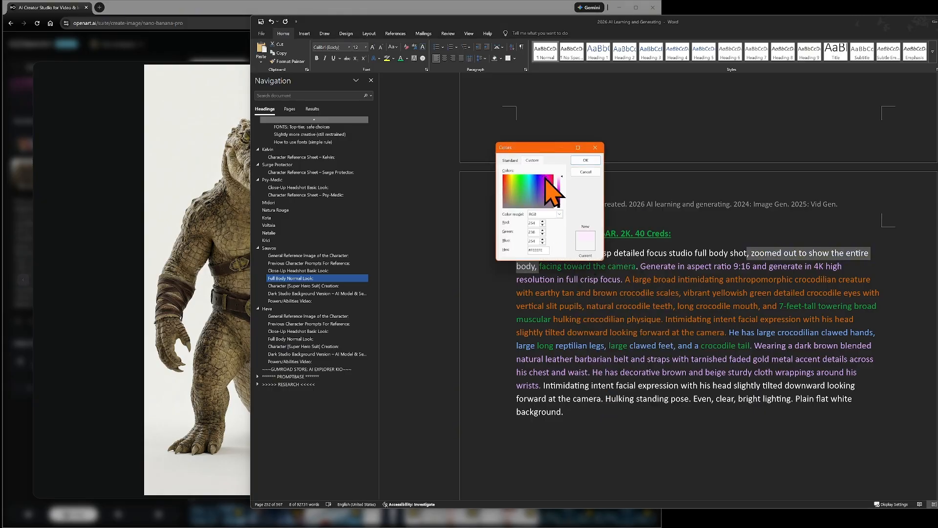
{"action": "left_click", "coordinate": [560, 185]}
{"action": "left_click", "coordinate": [586, 160]}
{"action": "left_click", "coordinate": [633, 280]}
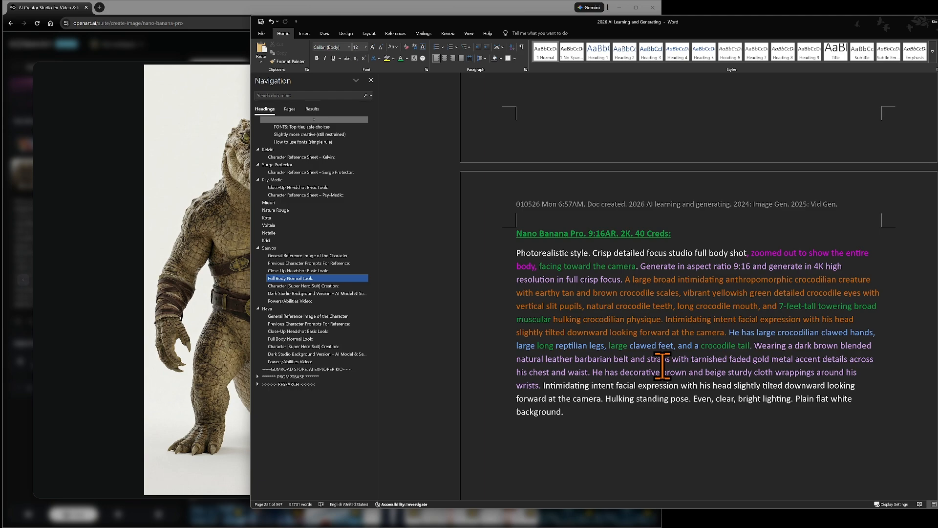
Copy the whole revised prompt into OpenArt and generate one image with Nano Banana Pro at 9:16, 2K
{"action": "left_click_drag", "start_coordinate": [517, 252], "coordinate": [569, 421]}
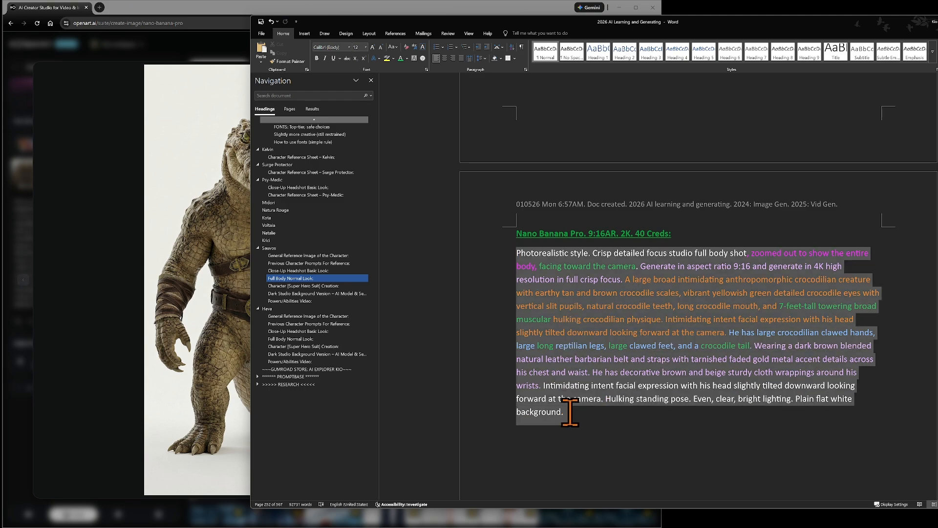
{"action": "left_click", "coordinate": [605, 336]}
{"action": "left_click", "coordinate": [207, 218]}
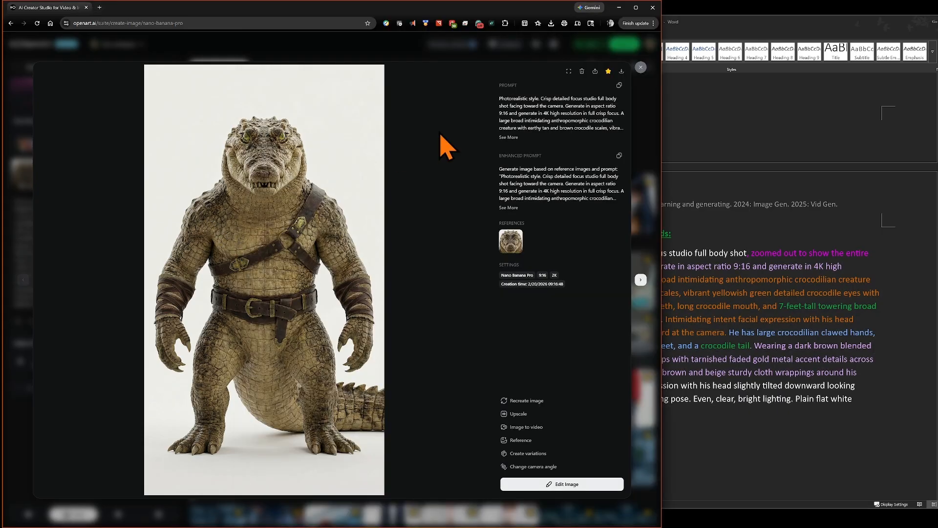
{"action": "left_click", "coordinate": [640, 67]}
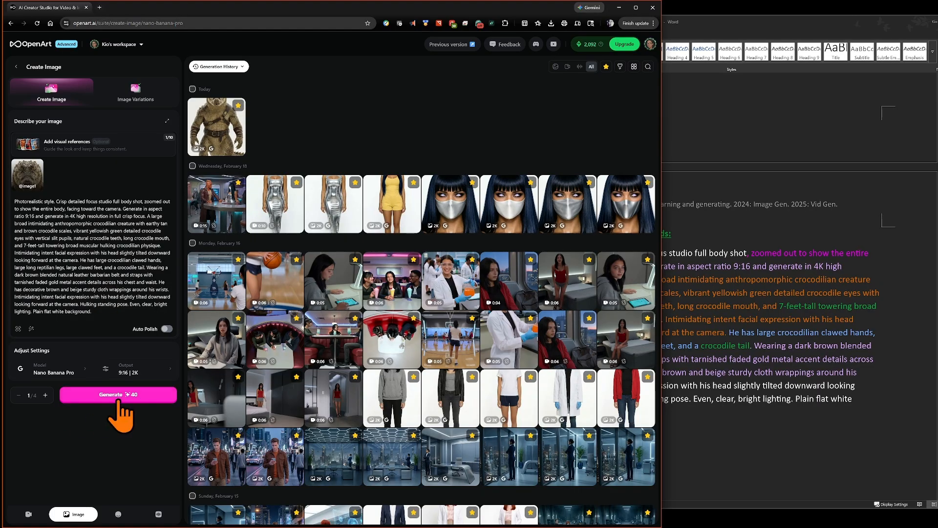
{"action": "left_click", "coordinate": [134, 397]}
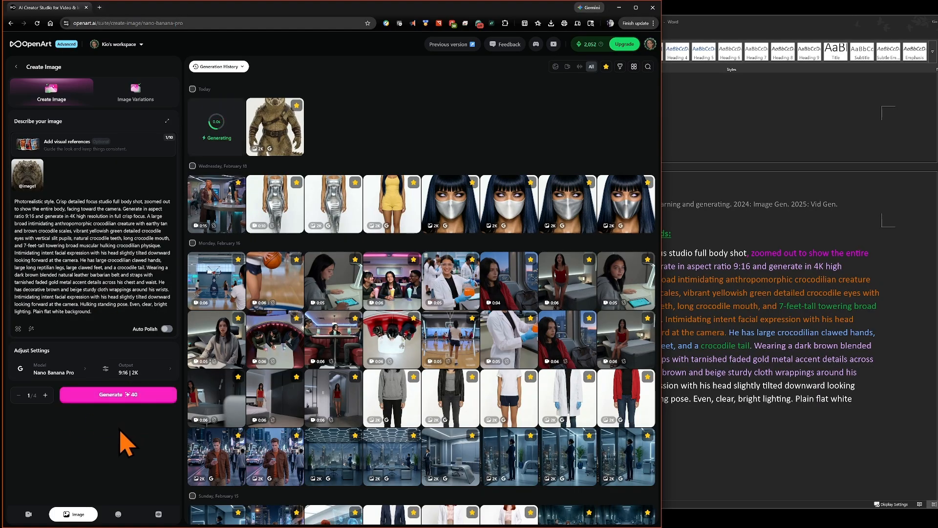
Look over the prompt in Word, then open the newly generated crocodilian image in OpenArt and expand its full prompt
{"action": "left_click", "coordinate": [698, 225]}
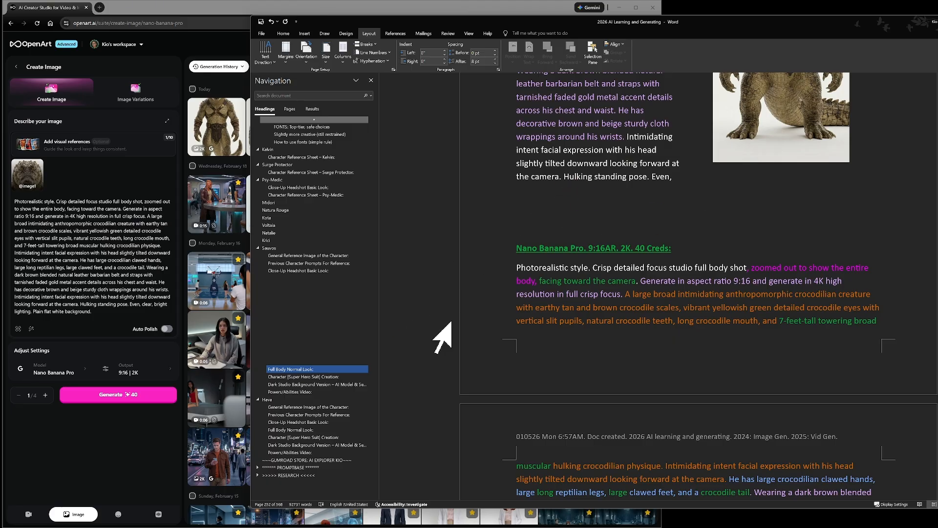
{"action": "scroll", "coordinate": [624, 313], "scroll_direction": "down", "scroll_amount": 2}
{"action": "scroll", "coordinate": [624, 313], "scroll_direction": "down", "scroll_amount": 2}
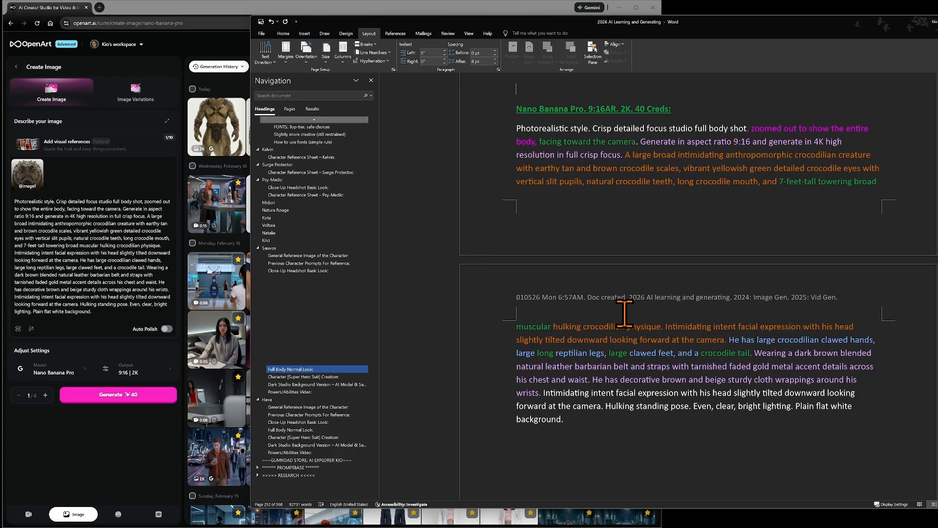
{"action": "left_click", "coordinate": [141, 446]}
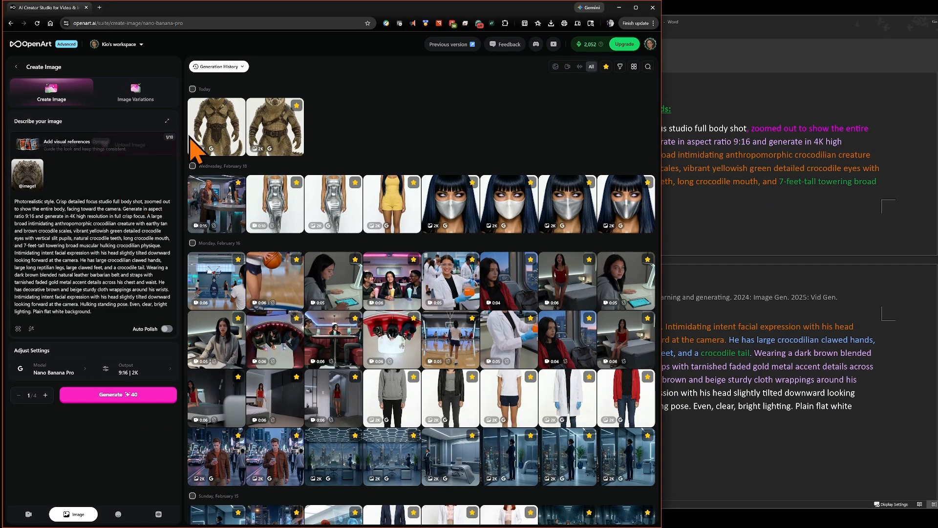
{"action": "left_click", "coordinate": [218, 126]}
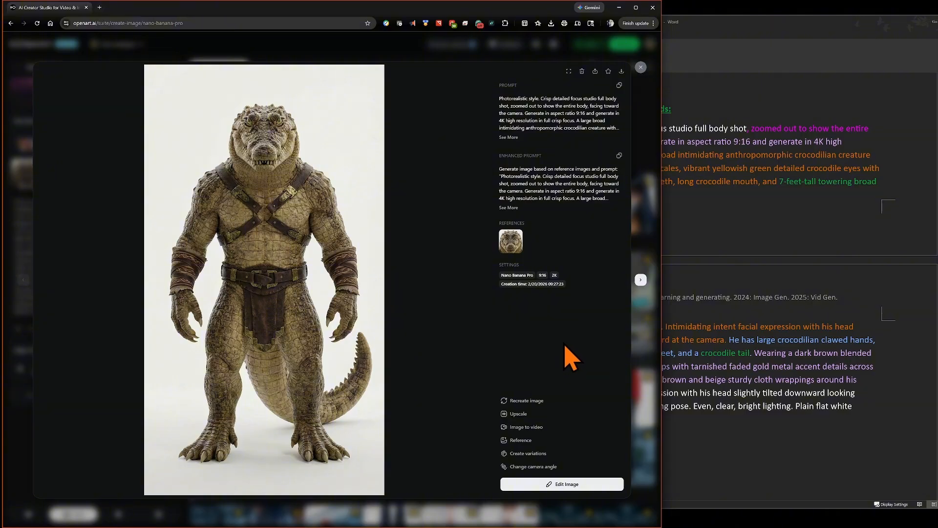
{"action": "left_click", "coordinate": [508, 137]}
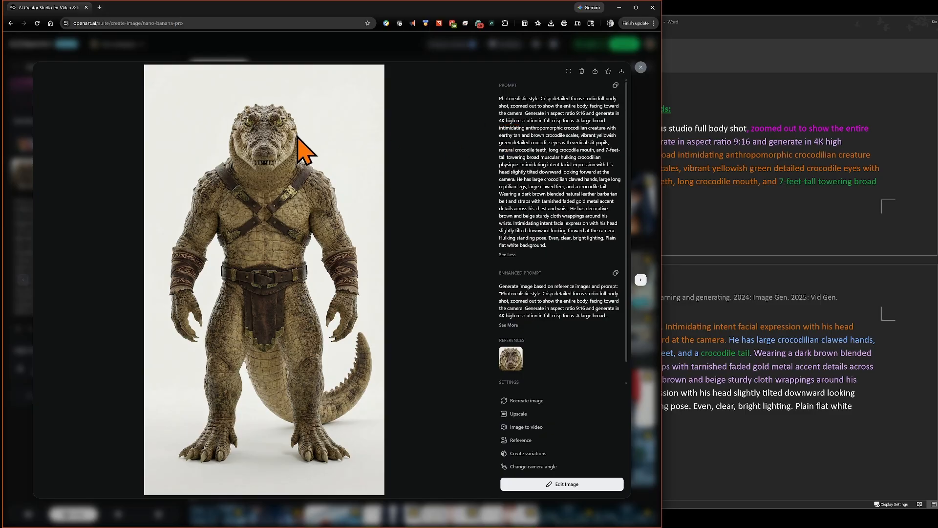
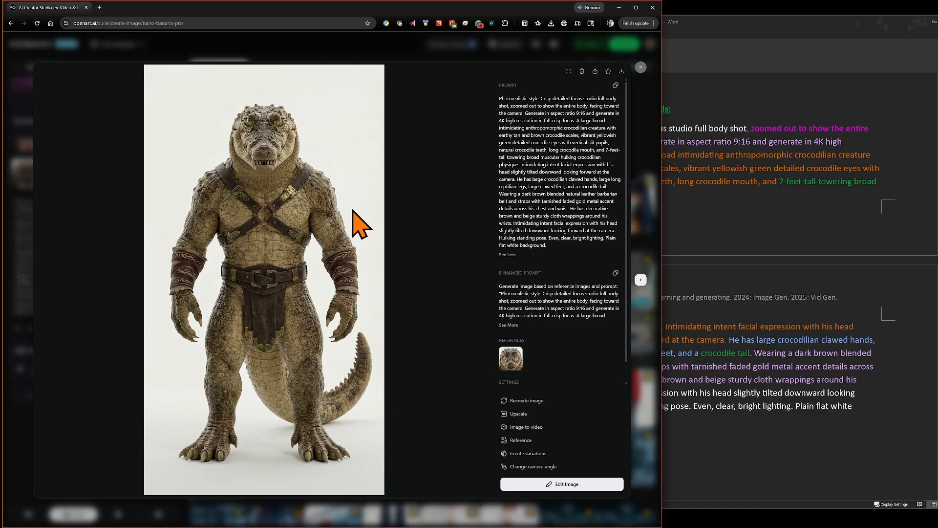
Switch to Word and paste a formatted copy of the Nano Banana Pro prompt below the red "BETTER. NEEDS TO BE WIDER, BULKIER, LONGER, TALLER." note
{"action": "key", "text": "alt+Tab"}
{"action": "scroll", "coordinate": [582, 276], "scroll_direction": "down", "scroll_amount": 3}
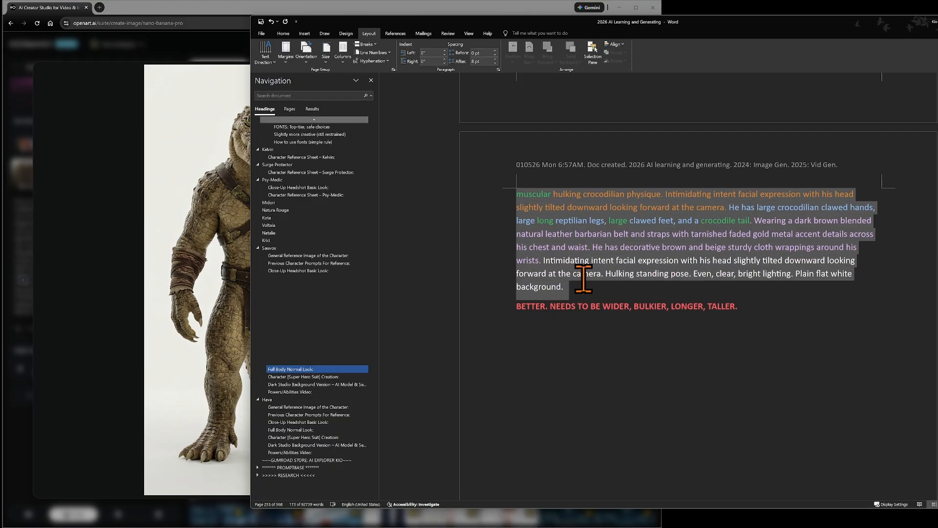
{"action": "left_click", "coordinate": [532, 326]}
{"action": "right_click", "coordinate": [532, 327]}
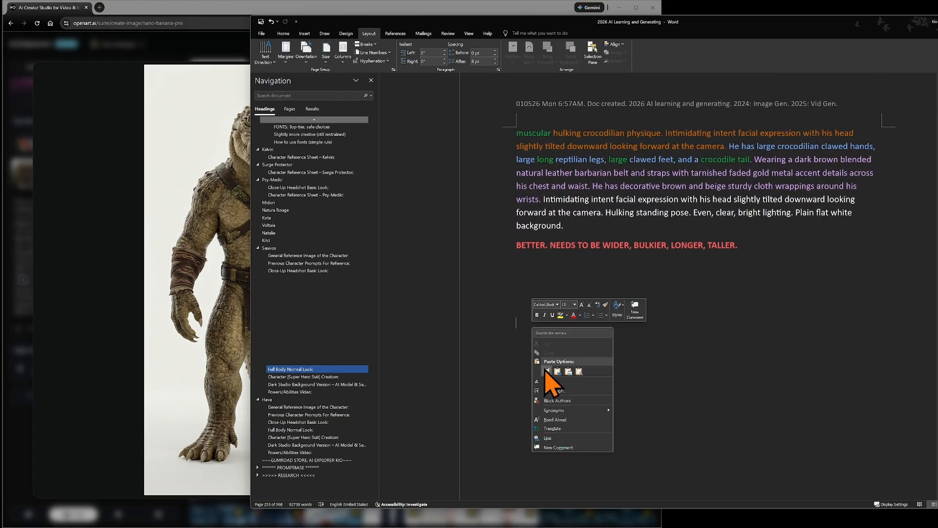
{"action": "left_click", "coordinate": [557, 371]}
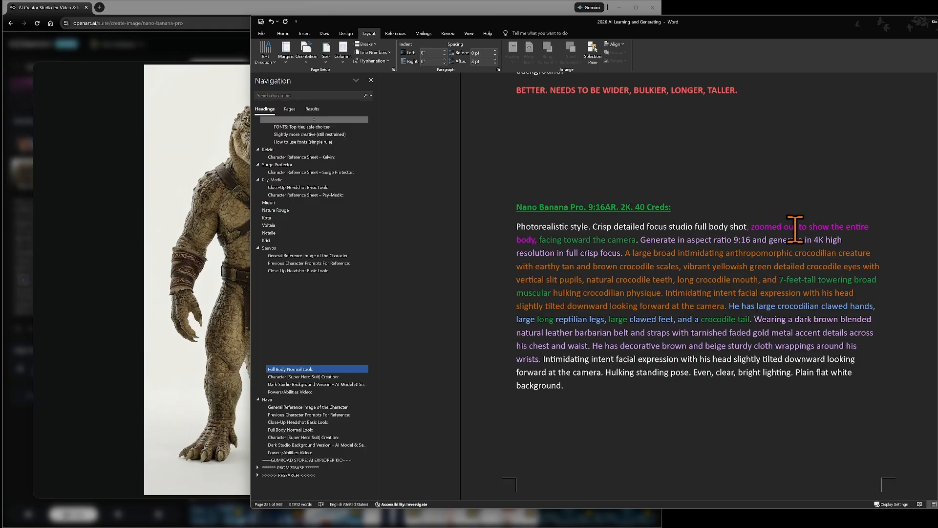
{"action": "scroll", "coordinate": [795, 229], "scroll_direction": "down", "scroll_amount": 1}
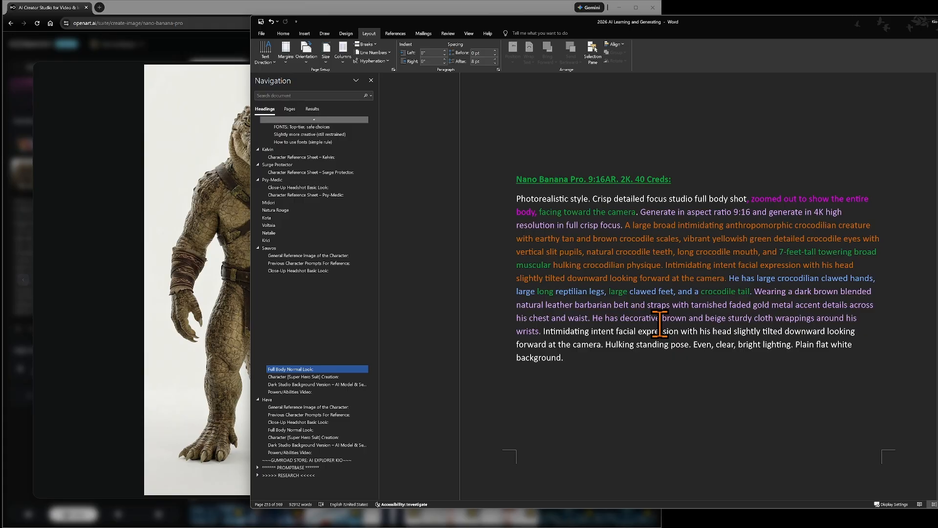
Check the crocodilian's build in OpenArt, then insert "wide" after "7-feet-tall" in the pasted Word prompt
{"action": "left_click", "coordinate": [193, 200]}
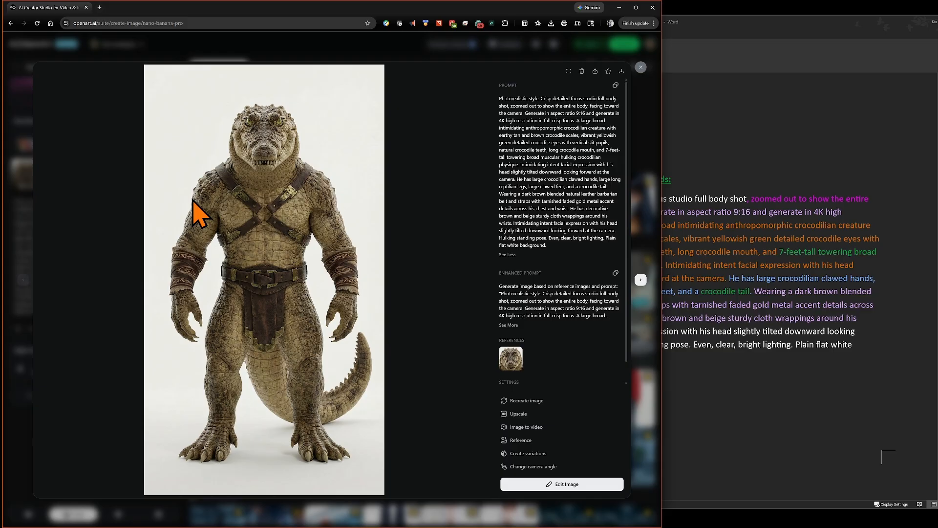
{"action": "left_click", "coordinate": [818, 252]}
{"action": "key", "text": "Caps_Lock"}
{"action": "type", "text": "wid"}
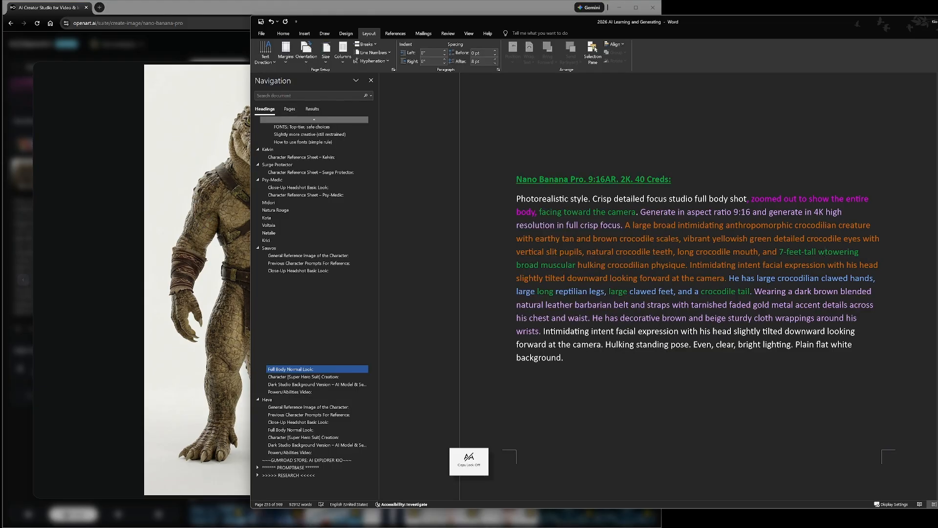
{"action": "type", "text": "e"}
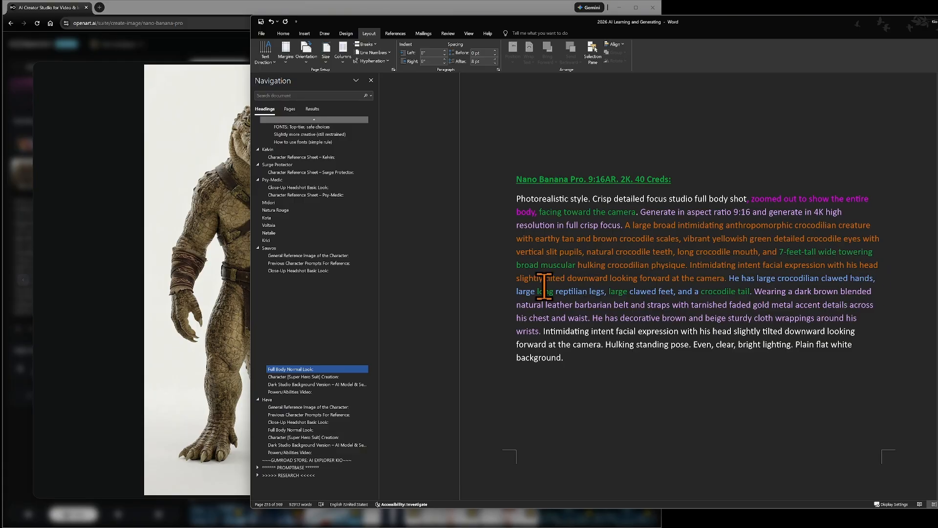
Move "wide" in the physique description so that it follows "towering"
{"action": "double_click", "coordinate": [828, 253]}
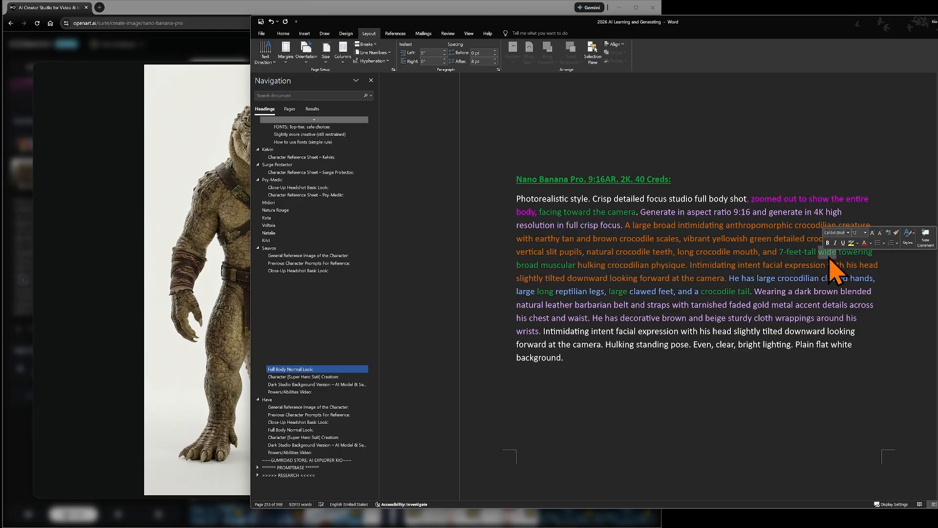
{"action": "right_click", "coordinate": [829, 259]}
{"action": "left_click", "coordinate": [844, 259]}
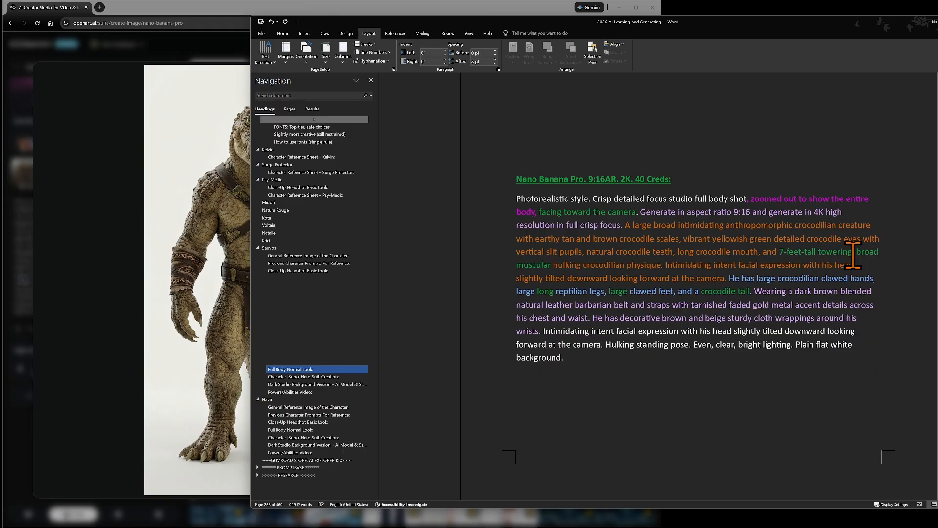
{"action": "key", "text": "ctrl+v"}
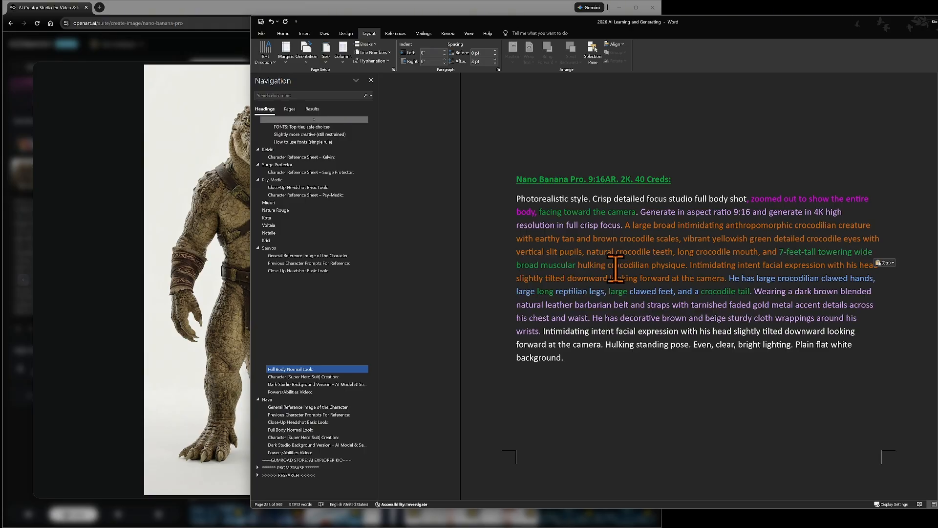
Add green "powerful" after "broad muscular", before "crocodilian clawed hands" and before "reptilian legs" in the Word prompt
{"action": "key", "text": "alt+Tab"}
{"action": "key", "text": "alt+Tab"}
{"action": "type", "text": "powerful"}
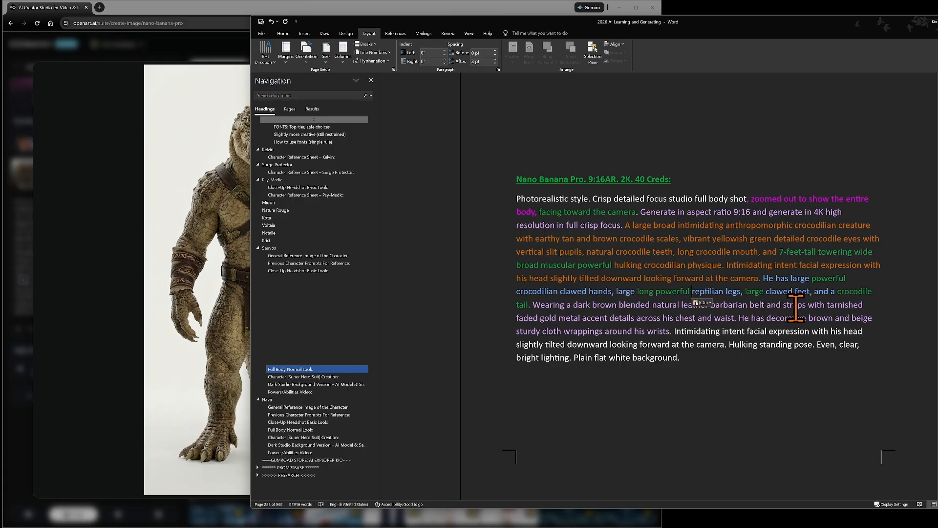
{"action": "left_click", "coordinate": [766, 291]}
{"action": "type", "text": "long"}
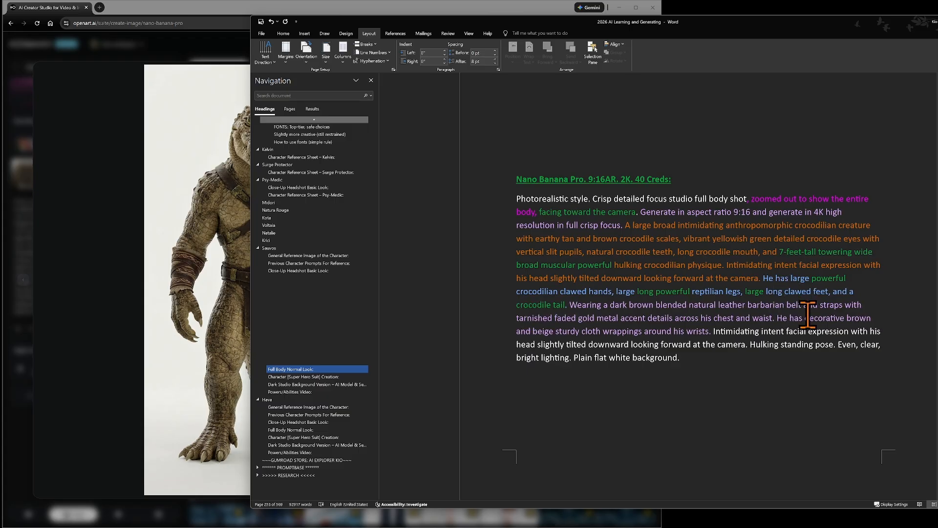
{"action": "key", "text": "BackSpace"}
{"action": "key", "text": "BackSpace"}
{"action": "key", "text": "BackSpace"}
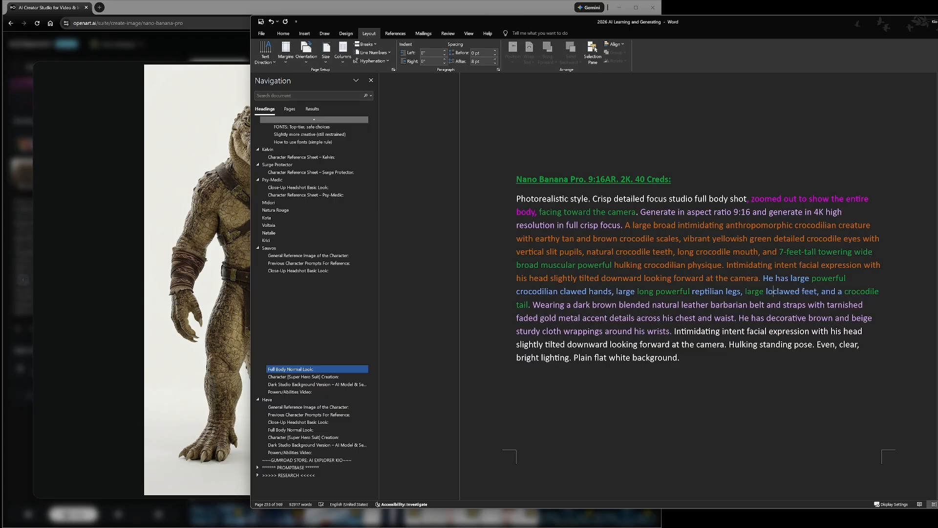
{"action": "key", "text": "BackSpace"}
{"action": "key", "text": "BackSpace"}
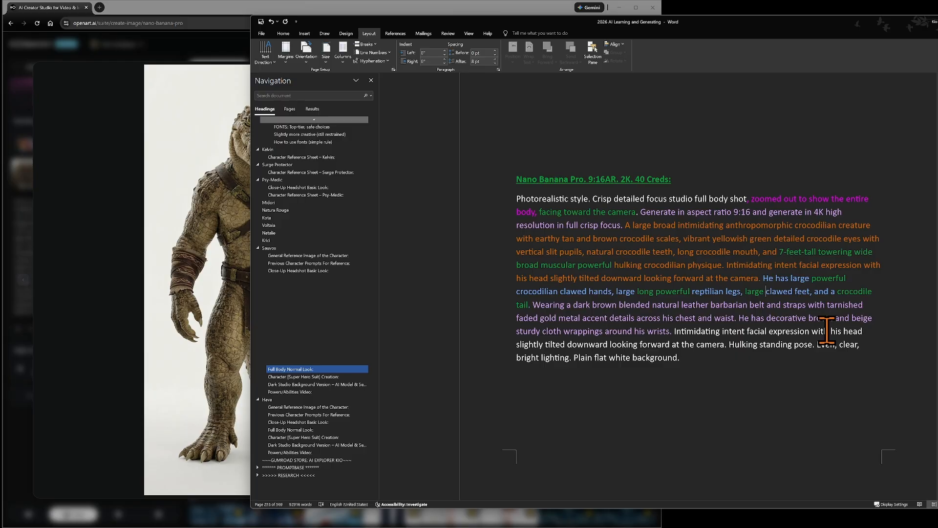
Insert green "powerful long" before "large clawed feet" in the Word prompt
{"action": "key", "text": "Left"}
{"action": "key", "text": "Left"}
{"action": "key", "text": "Left"}
{"action": "key", "text": "Left"}
{"action": "key", "text": "Left"}
{"action": "key", "text": "Left"}
{"action": "key", "text": "ctrl+v"}
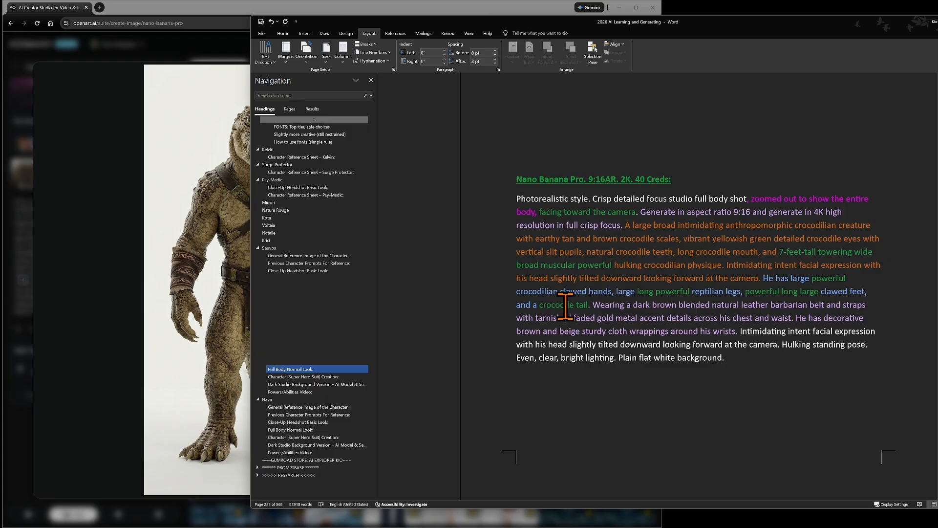
Check the crocodilian's legs in OpenArt, then insert "creature" between "reptilian" and "legs" in the Word prompt and color it green
{"action": "left_click", "coordinate": [215, 204]}
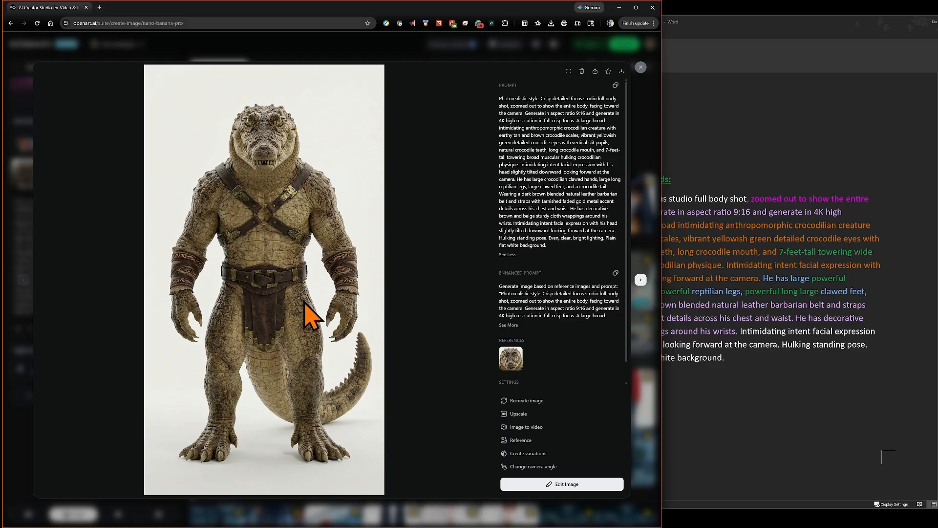
{"action": "left_click", "coordinate": [752, 329]}
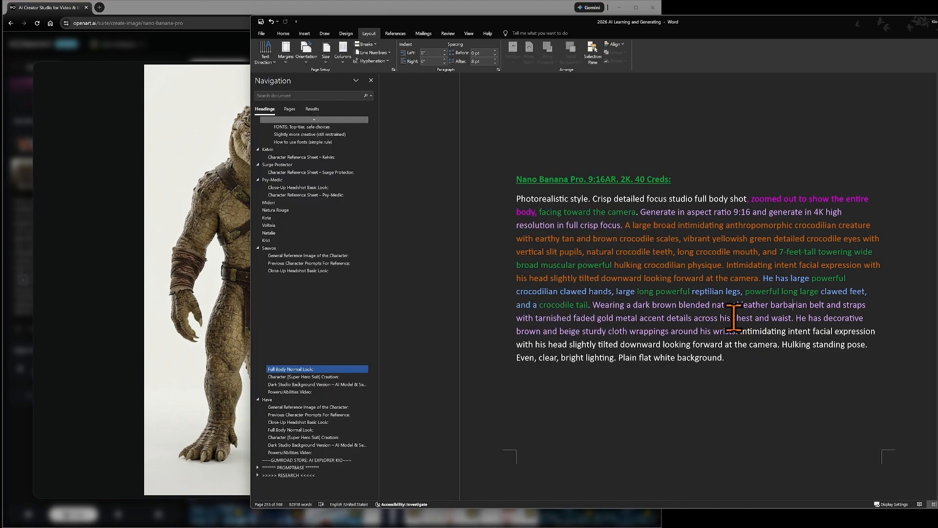
{"action": "left_click", "coordinate": [726, 291]}
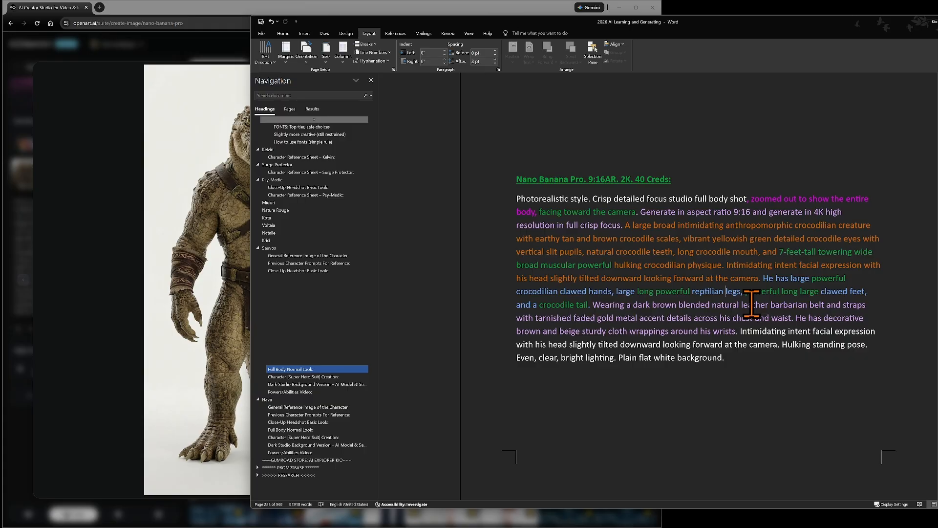
{"action": "type", "text": "creature"}
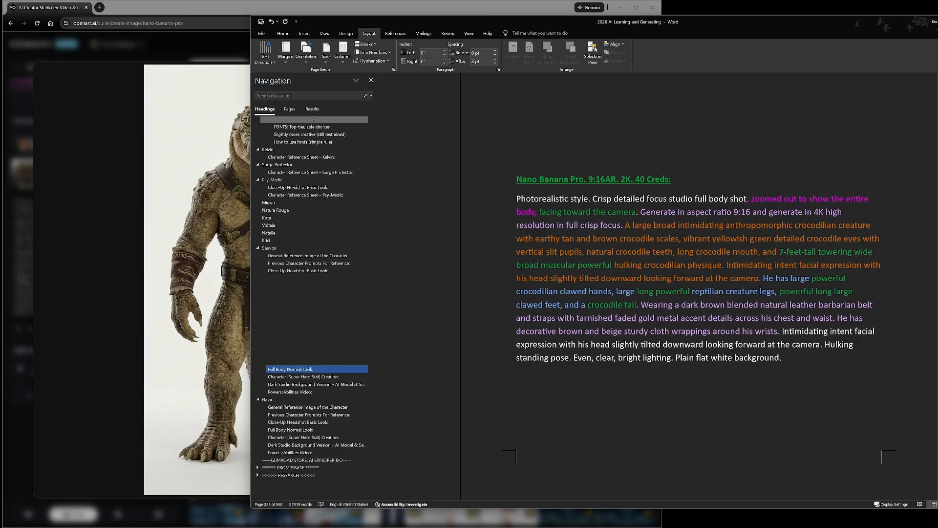
{"action": "left_click_drag", "start_coordinate": [726, 291], "coordinate": [759, 292]}
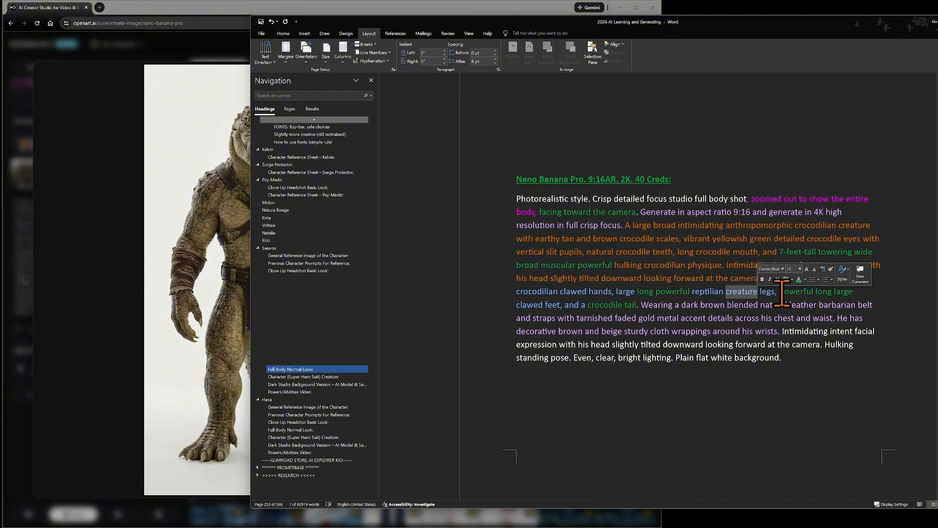
{"action": "left_click", "coordinate": [737, 303]}
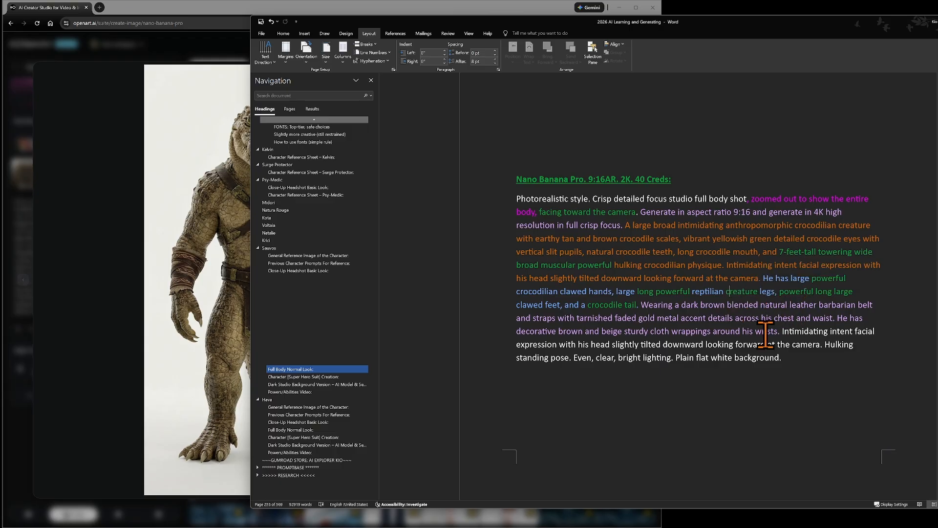
Replace "Hulking" with green "Predator hunting" in the Word prompt, and add green "with fingers slightly spread apart" after "crocodilian clawed hands"
{"action": "double_click", "coordinate": [826, 345]}
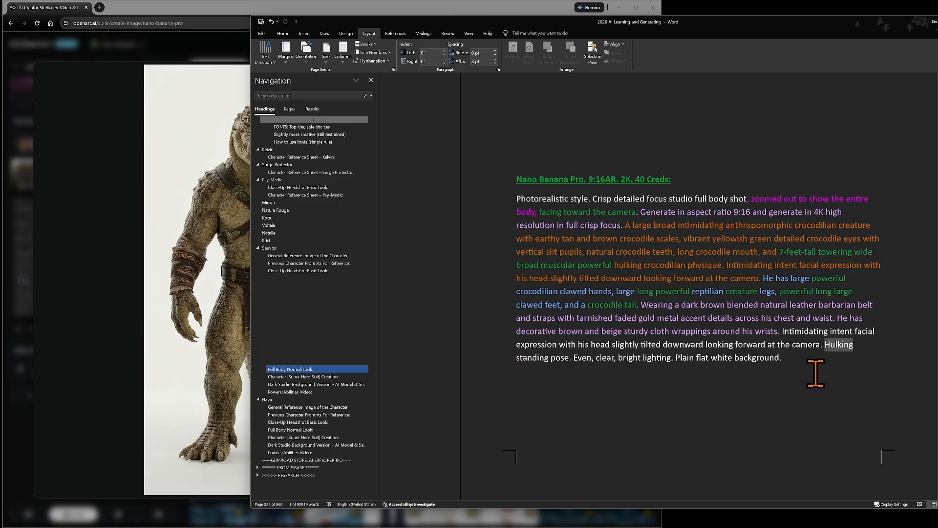
{"action": "type", "text": "Predator"}
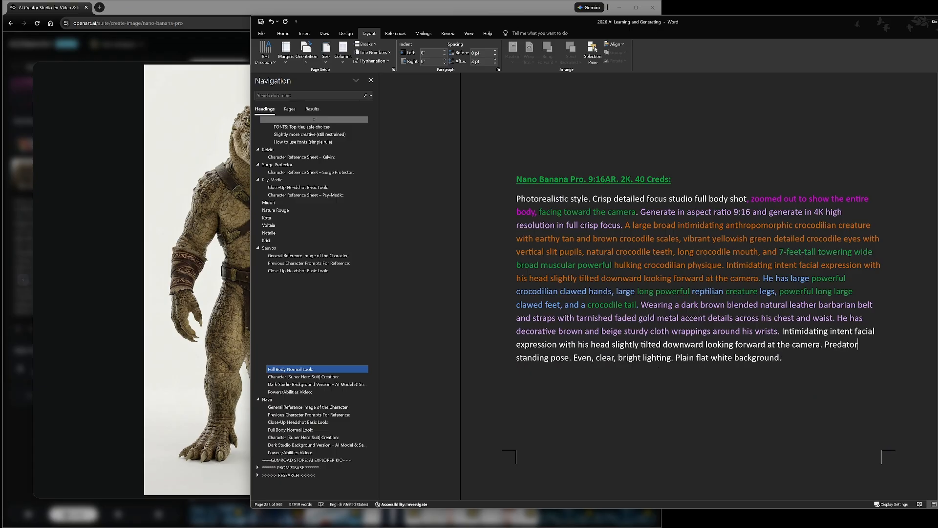
{"action": "type", "text": " hunting standing pose. Even, clear, bright lighting. Plain flat"}
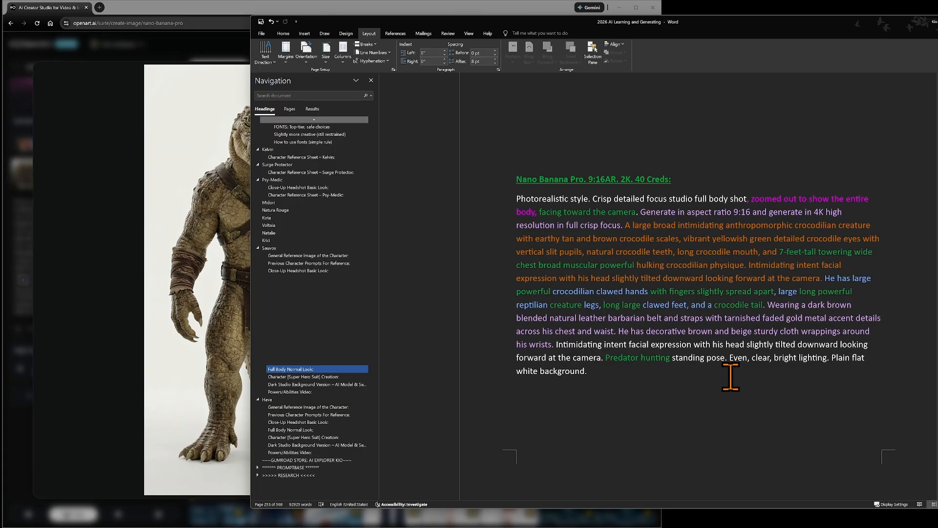
Copy the revised Word prompt into OpenArt's image description and generate one 9:16, 2K image with Nano Banana Pro
{"action": "left_click_drag", "start_coordinate": [517, 199], "coordinate": [616, 382]}
{"action": "left_click", "coordinate": [129, 403]}
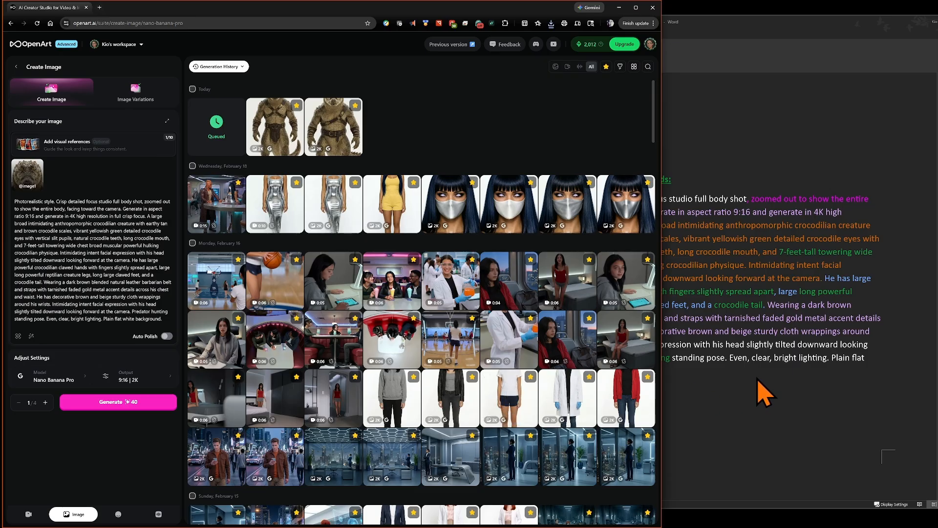
{"action": "left_click", "coordinate": [764, 392]}
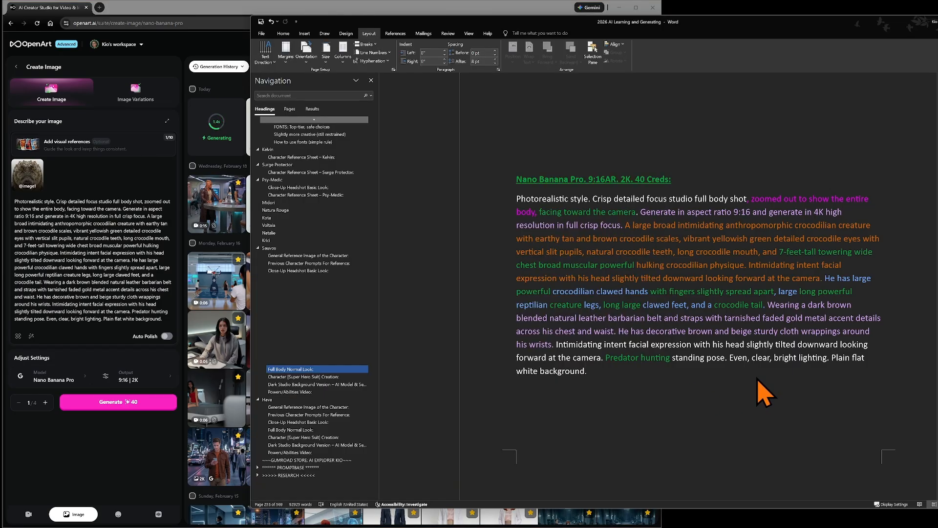
{"action": "scroll", "coordinate": [664, 357], "scroll_direction": "up", "scroll_amount": 1}
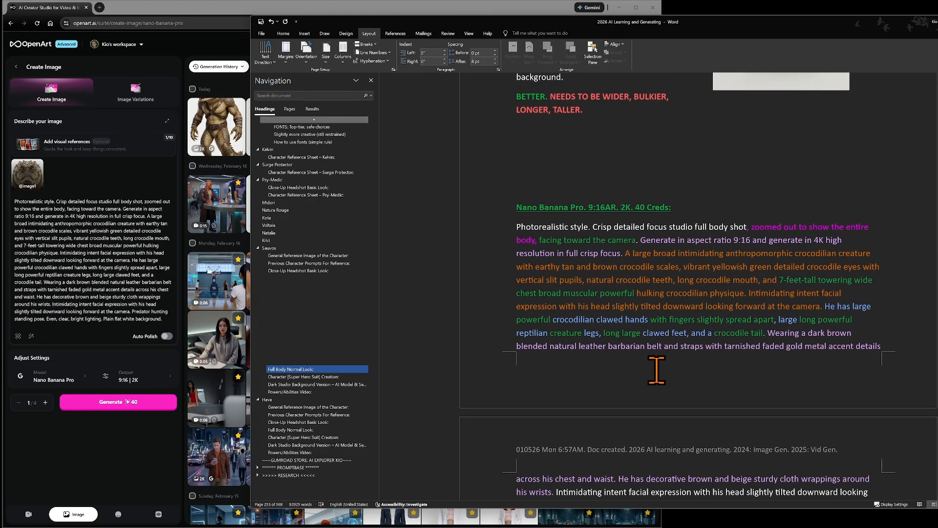
Open the newly generated crocodilian image in OpenArt, mark it as a favorite and download it
{"action": "left_click", "coordinate": [138, 455]}
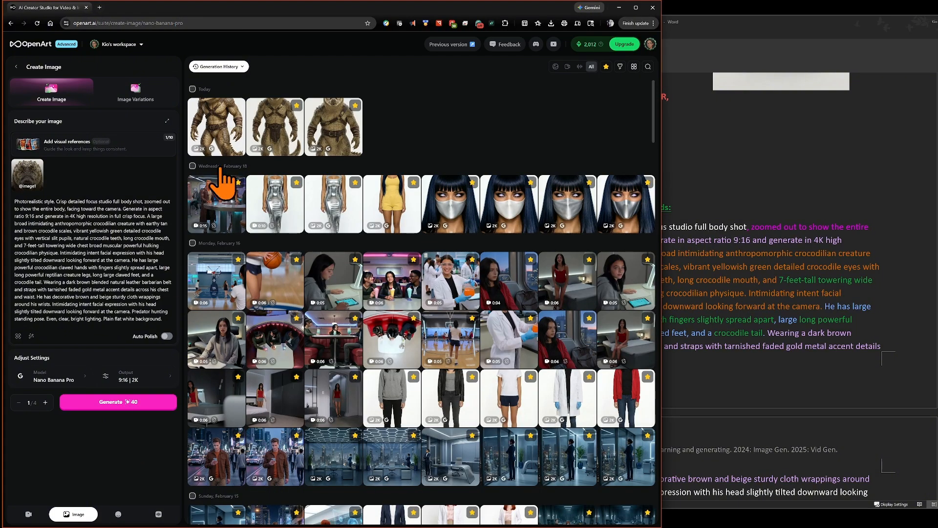
{"action": "left_click", "coordinate": [220, 122]}
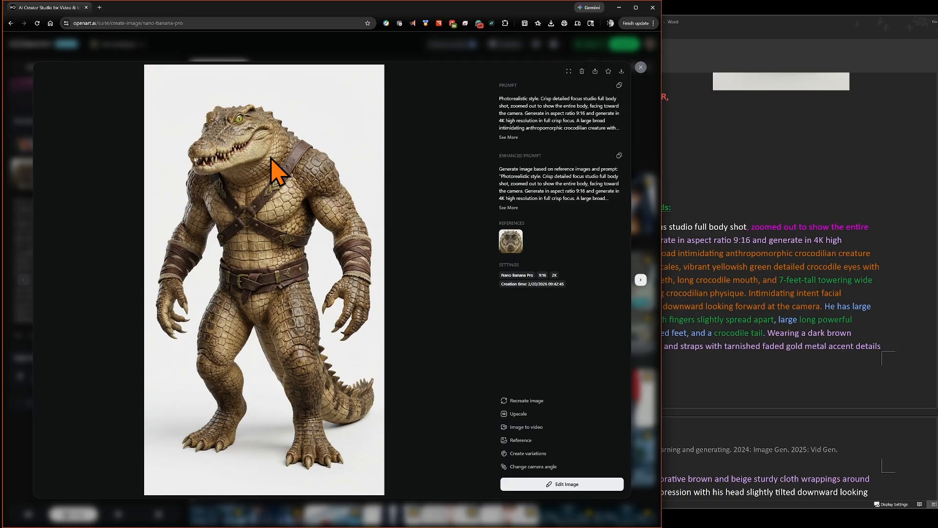
{"action": "left_click", "coordinate": [608, 72]}
{"action": "left_click", "coordinate": [622, 71]}
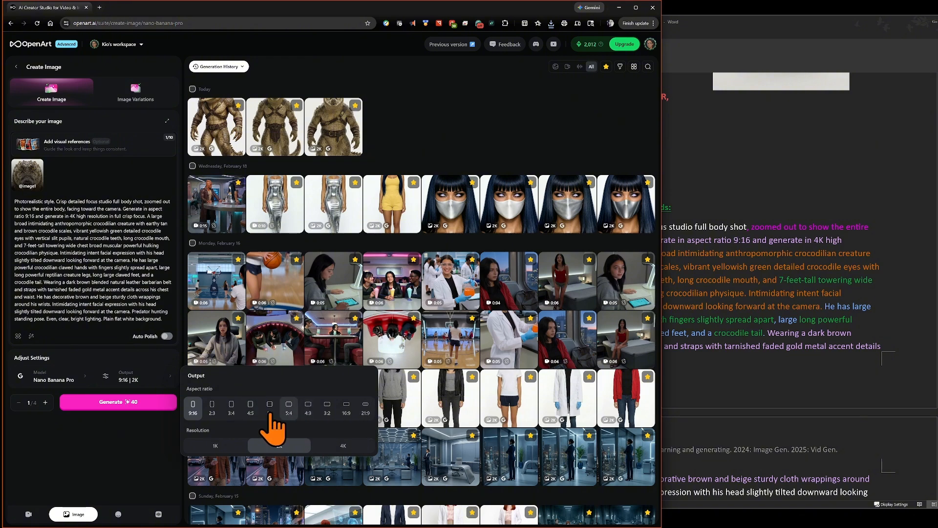
Compare the newest crocodilian image with the two earlier generations in OpenArt
{"action": "left_click", "coordinate": [147, 446]}
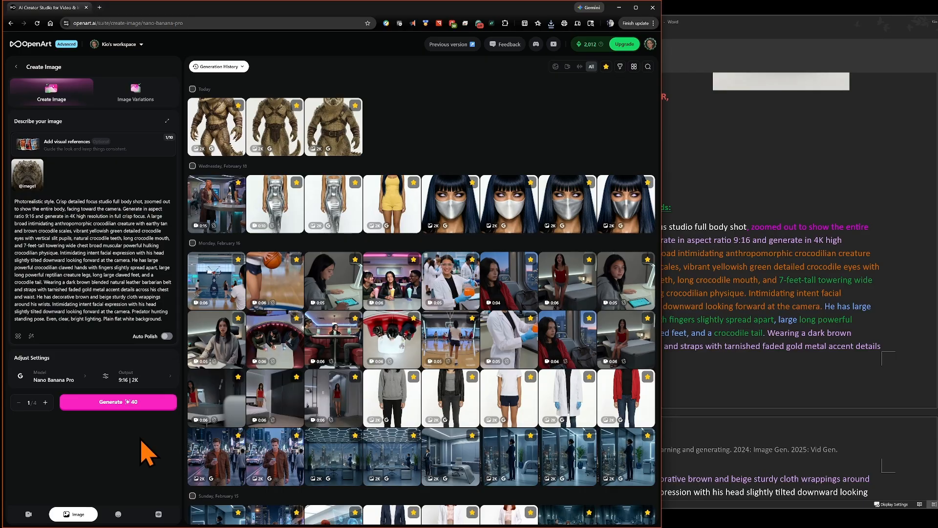
{"action": "left_click", "coordinate": [218, 129]}
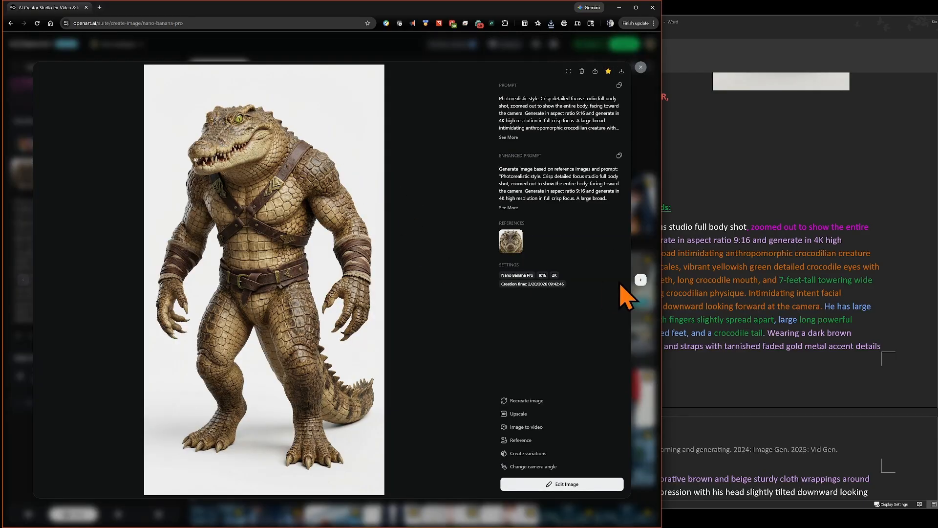
{"action": "left_click", "coordinate": [641, 282]}
{"action": "left_click", "coordinate": [641, 282]}
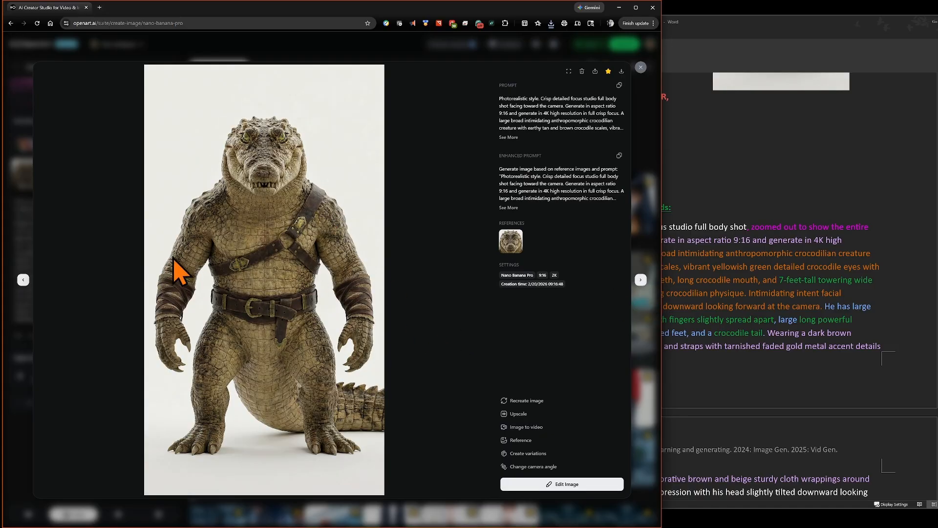
{"action": "left_click", "coordinate": [22, 280]}
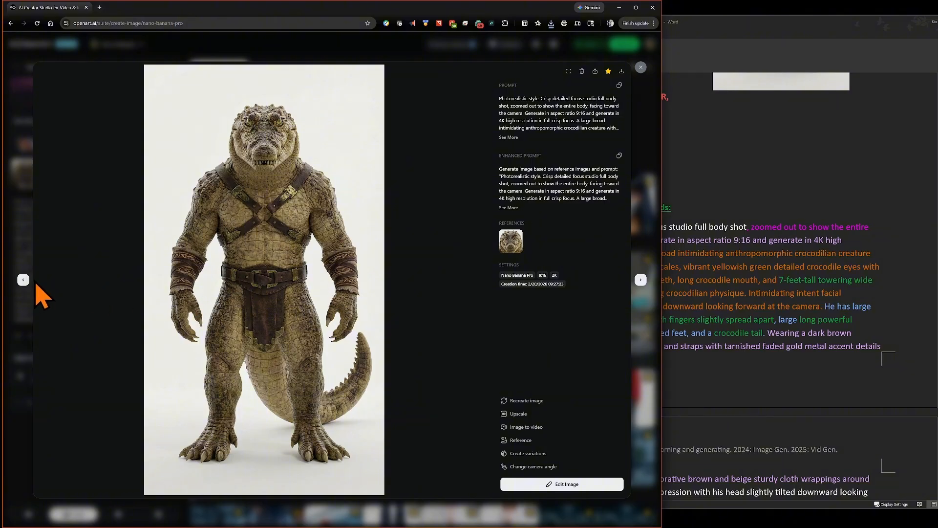
{"action": "left_click", "coordinate": [24, 280]}
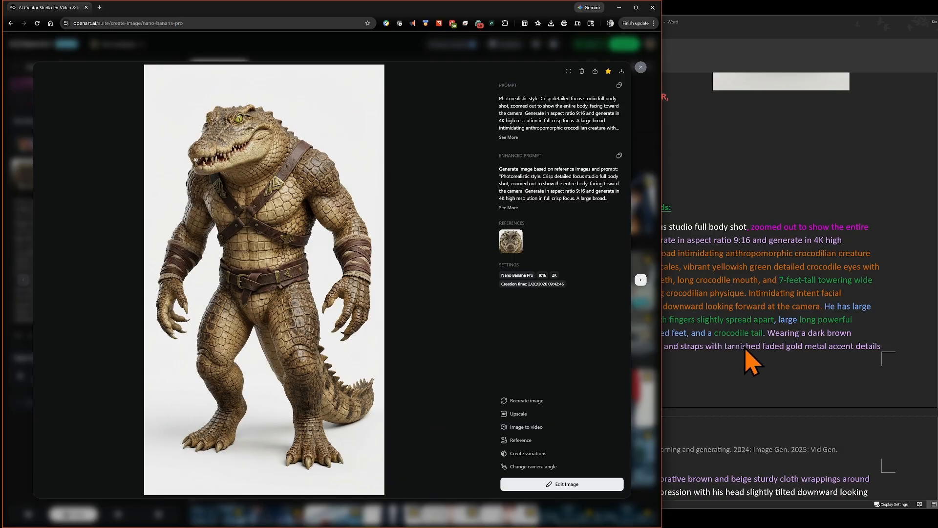
Below the Word prompt, note the action-figure look and wanted camera gaze, 3/4 body and curved tail, and paste a copy of the prompt
{"action": "scroll", "coordinate": [759, 344], "scroll_direction": "down", "scroll_amount": 1}
{"action": "scroll", "coordinate": [771, 386], "scroll_direction": "down", "scroll_amount": 1}
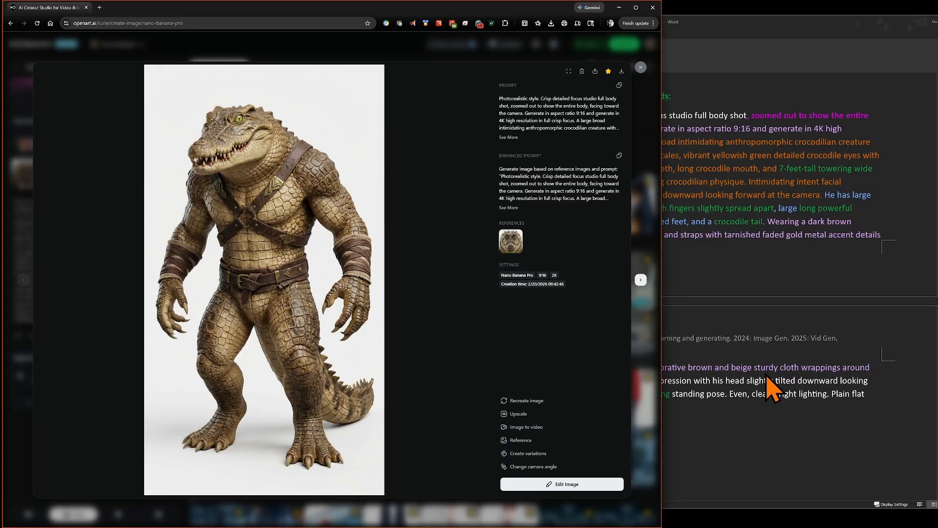
{"action": "left_click", "coordinate": [766, 375]}
{"action": "scroll", "coordinate": [602, 311], "scroll_direction": "down", "scroll_amount": 3}
{"action": "scroll", "coordinate": [603, 337], "scroll_direction": "up", "scroll_amount": 2}
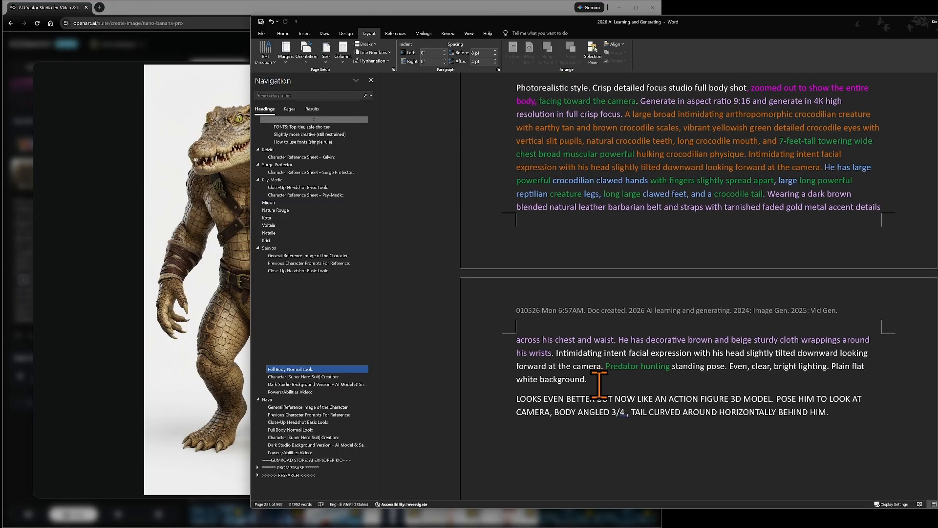
{"action": "left_click_drag", "start_coordinate": [600, 380], "coordinate": [541, 68]}
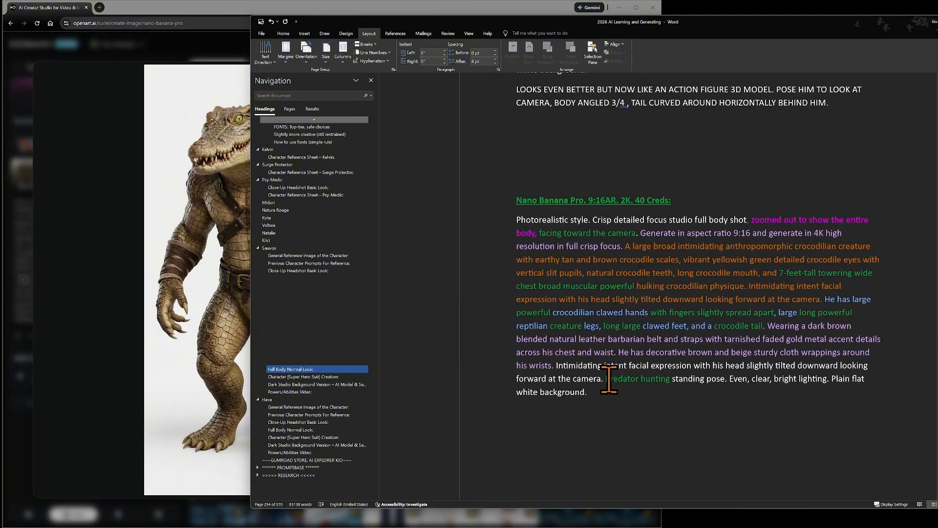
Change "Predator hunting" to green "Hunched over predatory hunting" in the duplicated Word prompt
{"action": "left_click", "coordinate": [606, 378]}
{"action": "type", "text": "Hunched over predator"}
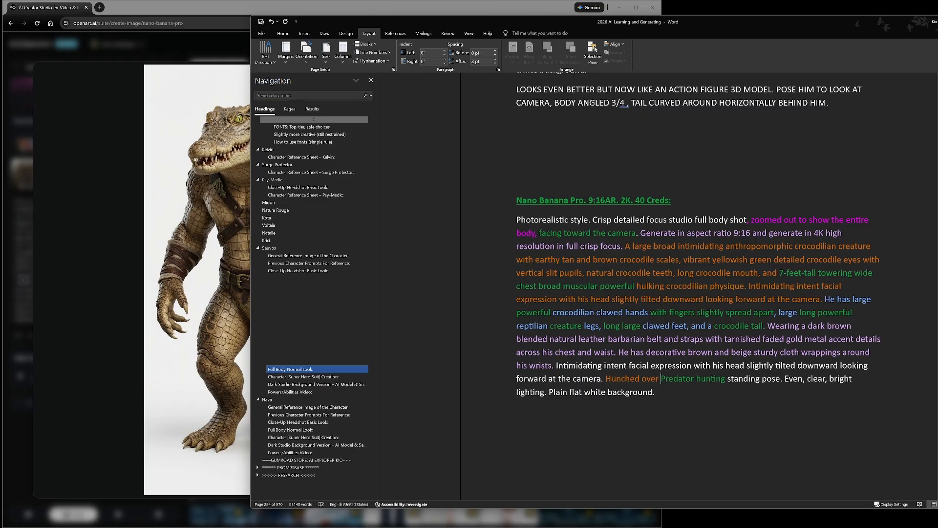
{"action": "type", "text": "y"}
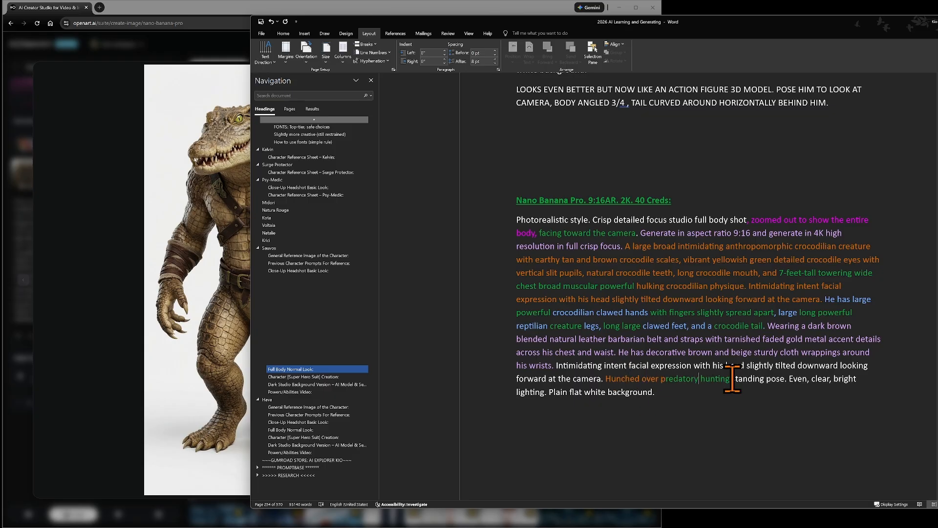
{"action": "left_click_drag", "start_coordinate": [606, 379], "coordinate": [679, 384]}
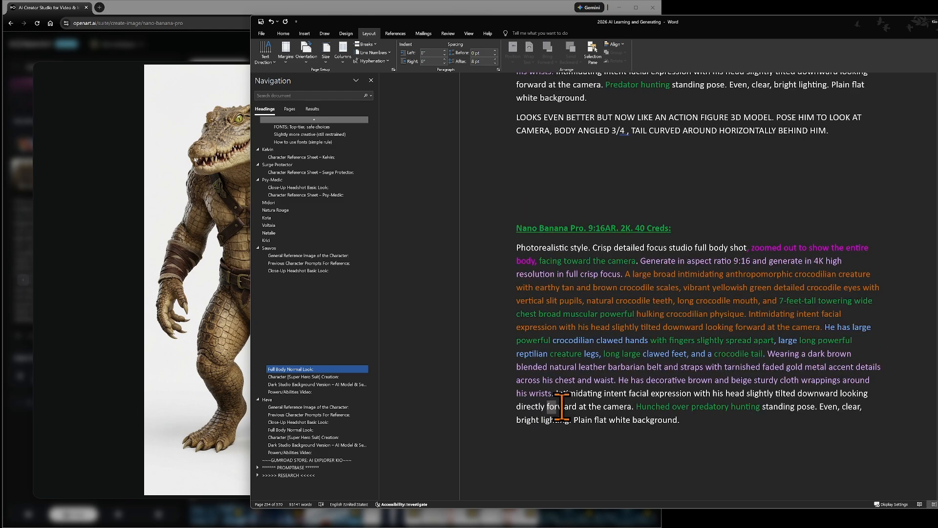
Replace "forward" with green "directly" before "at the camera" in the last facial expression sentence
{"action": "left_click_drag", "start_coordinate": [547, 407], "coordinate": [577, 407]}
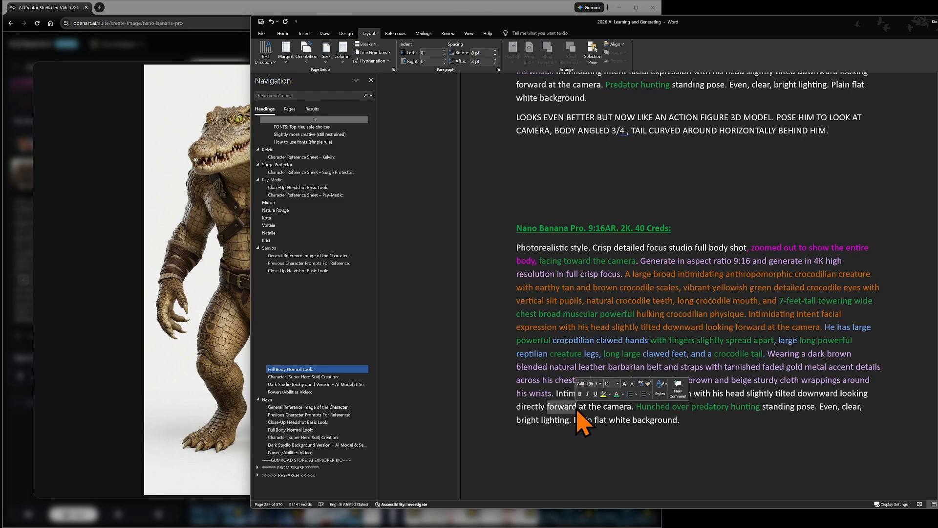
{"action": "key", "text": "BackSpace"}
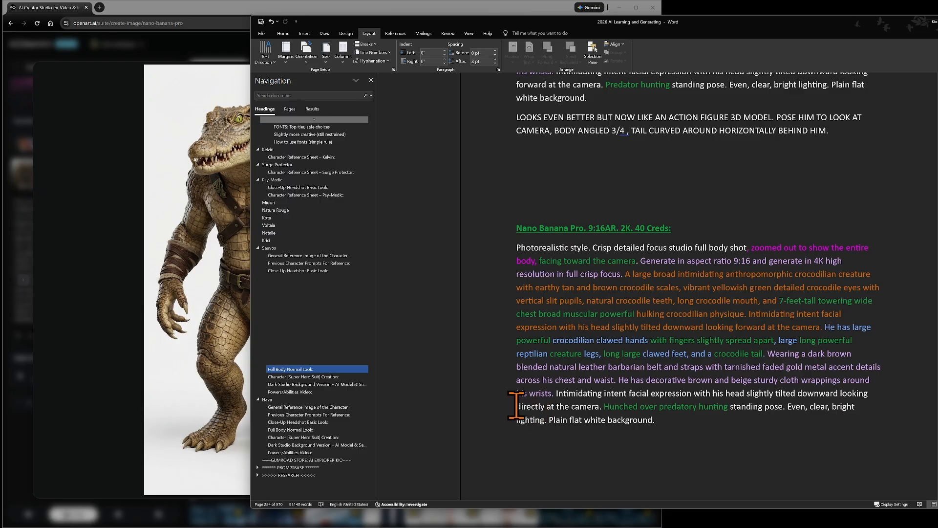
{"action": "left_click_drag", "start_coordinate": [516, 406], "coordinate": [545, 406]}
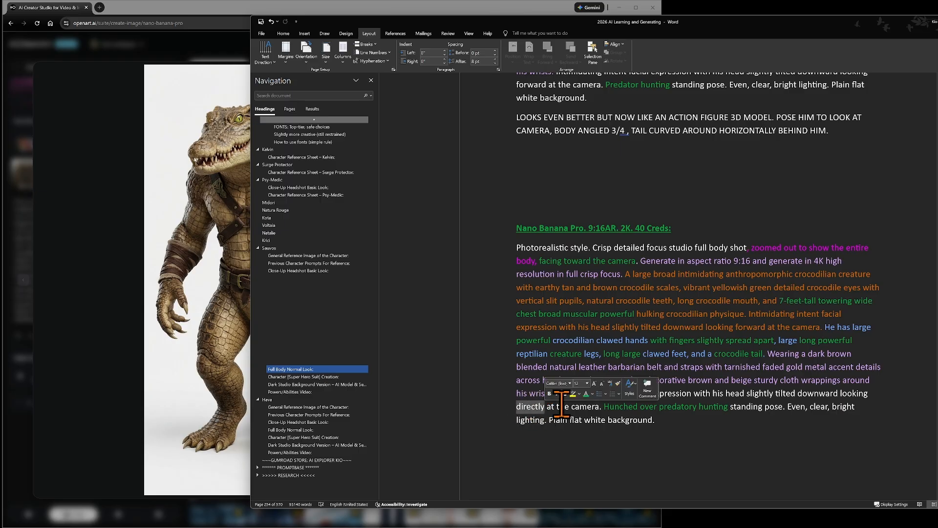
{"action": "left_click", "coordinate": [586, 394]}
Add green "with his body at a 3/4 angle and his tail curved around horizontally behind him" after "standing pose"
{"action": "left_click", "coordinate": [783, 406]}
{"action": "type", "text": "with hi"}
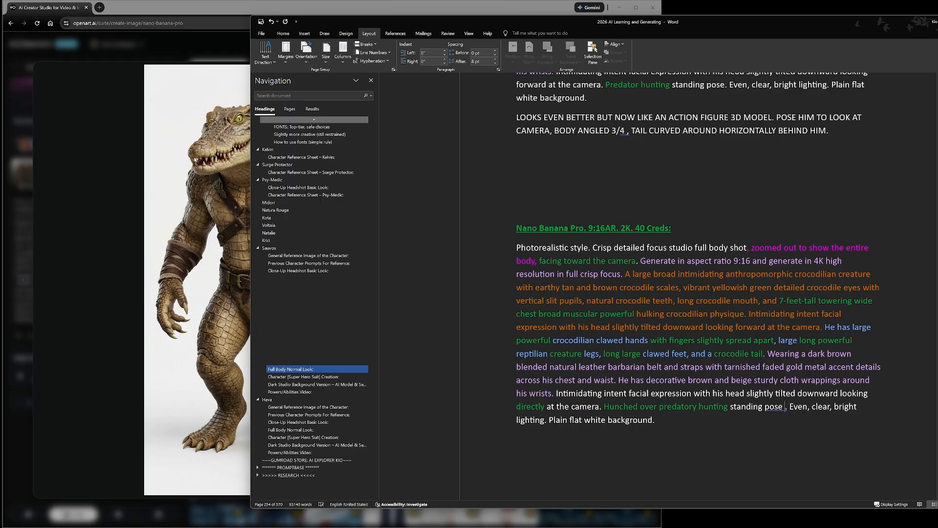
{"action": "type", "text": "s body"}
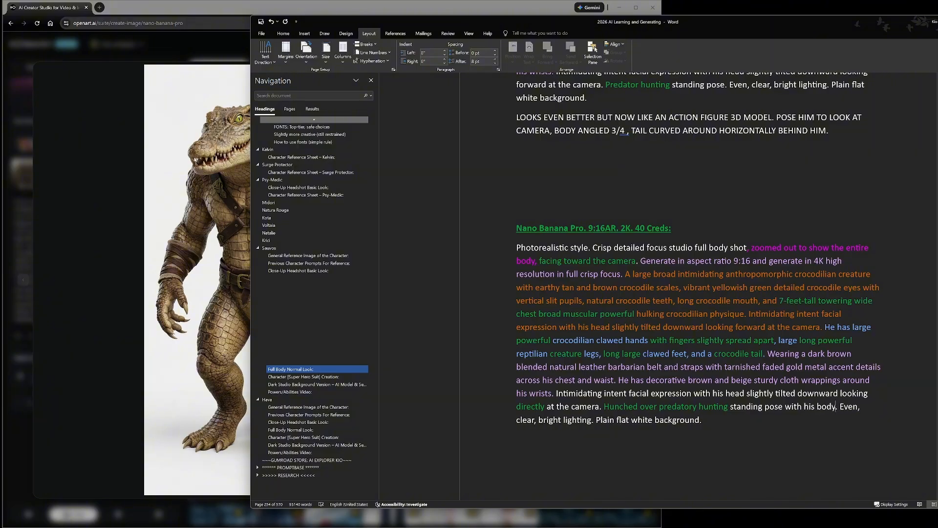
{"action": "type", "text": " at a 3/4"}
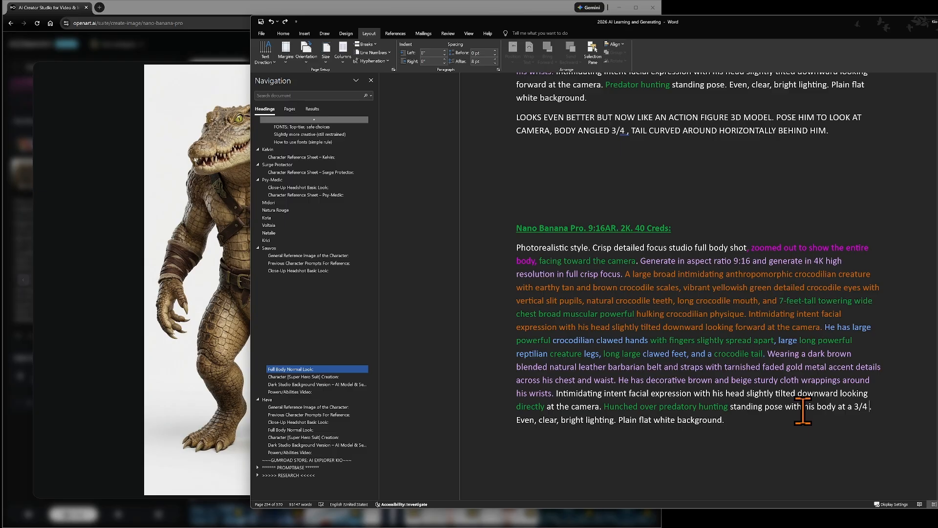
{"action": "type", "text": " angle and his tail"}
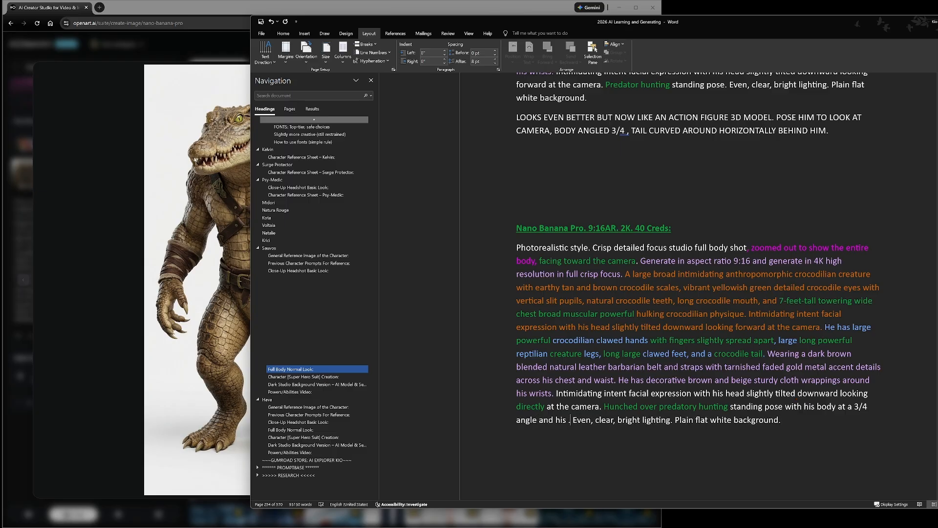
{"action": "type", "text": " curved around hor"}
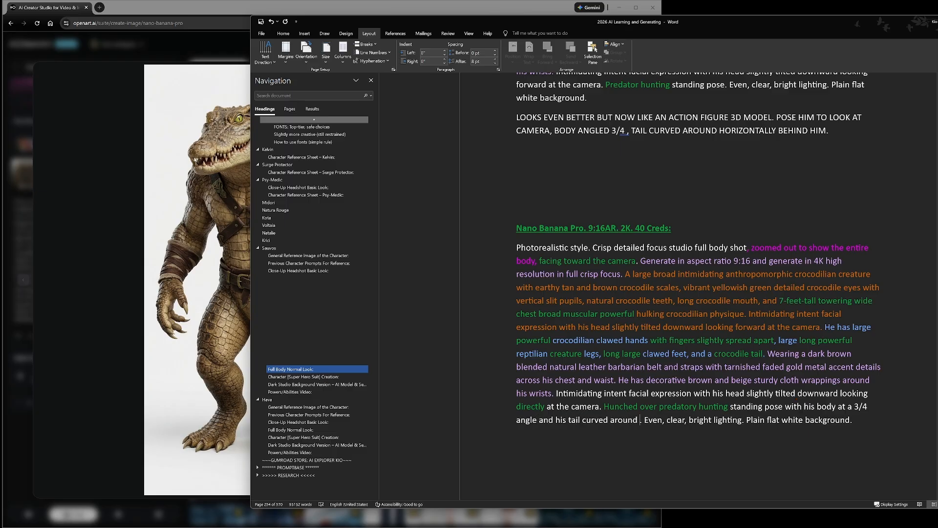
{"action": "type", "text": "izontally "}
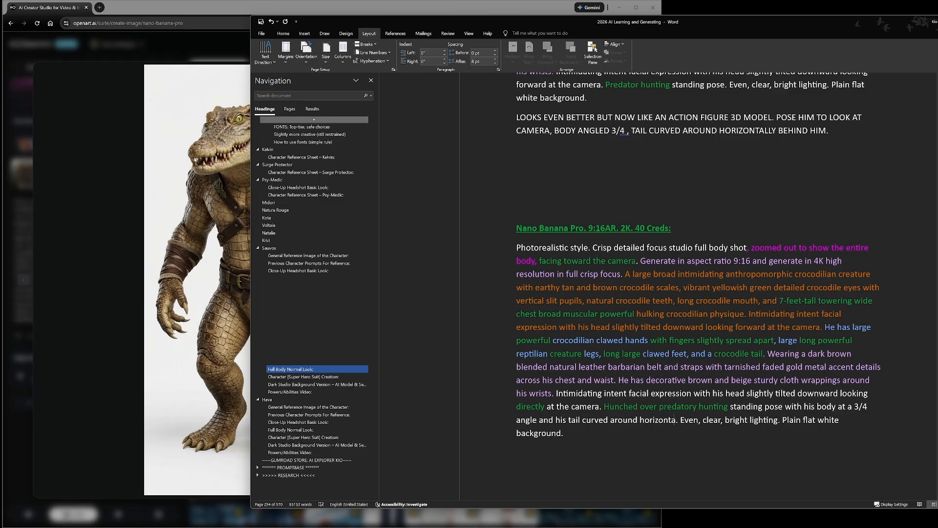
{"action": "type", "text": "behind"}
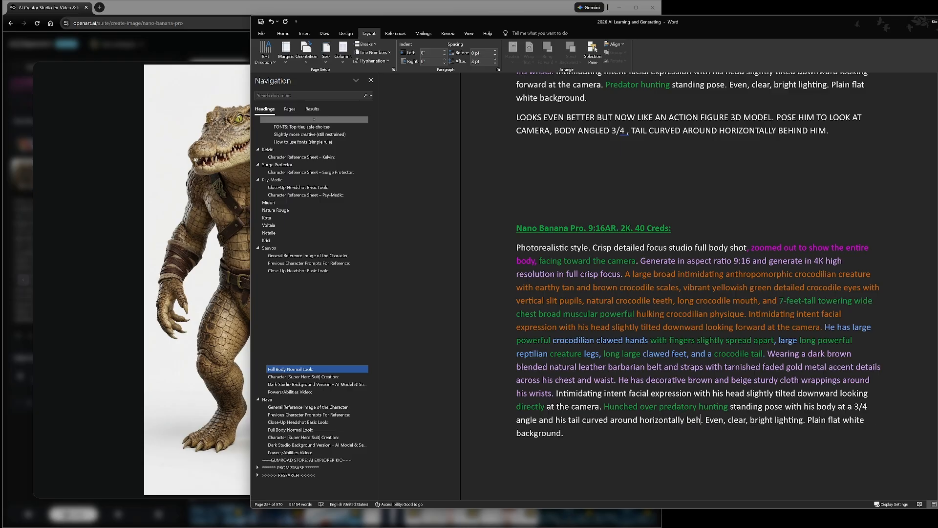
{"action": "type", "text": " him"}
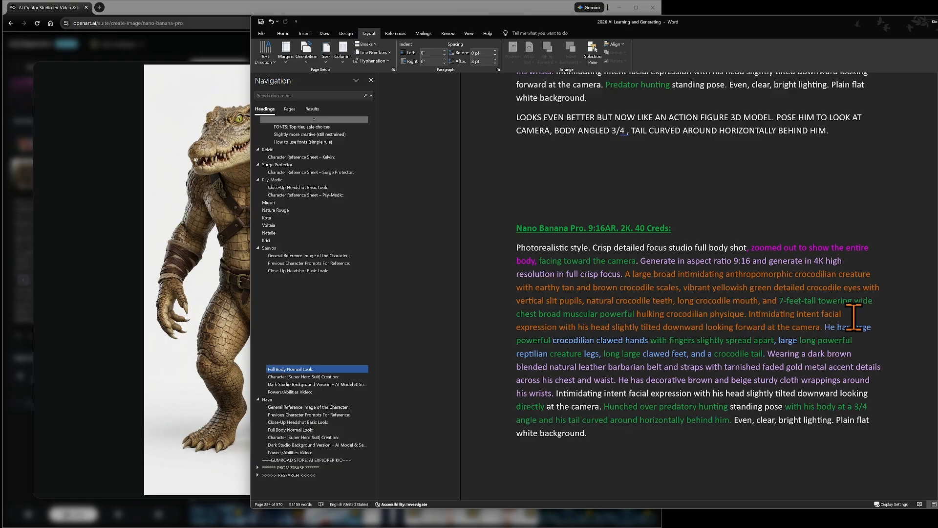
Move "chest" in the physique description so that it follows "broad muscular"
{"action": "double_click", "coordinate": [528, 314]}
{"action": "key", "text": "ctrl+c"}
{"action": "right_click", "coordinate": [528, 315]}
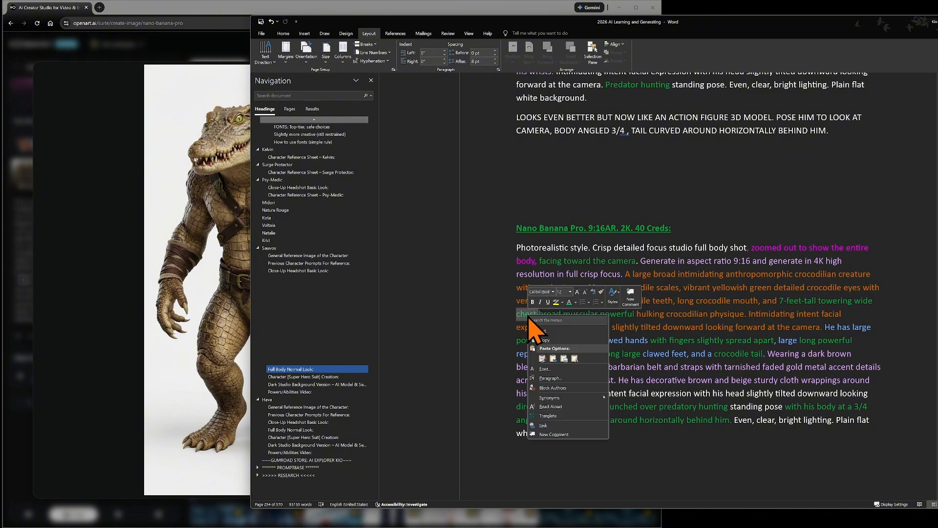
{"action": "left_click", "coordinate": [548, 333]}
{"action": "right_click", "coordinate": [539, 315]}
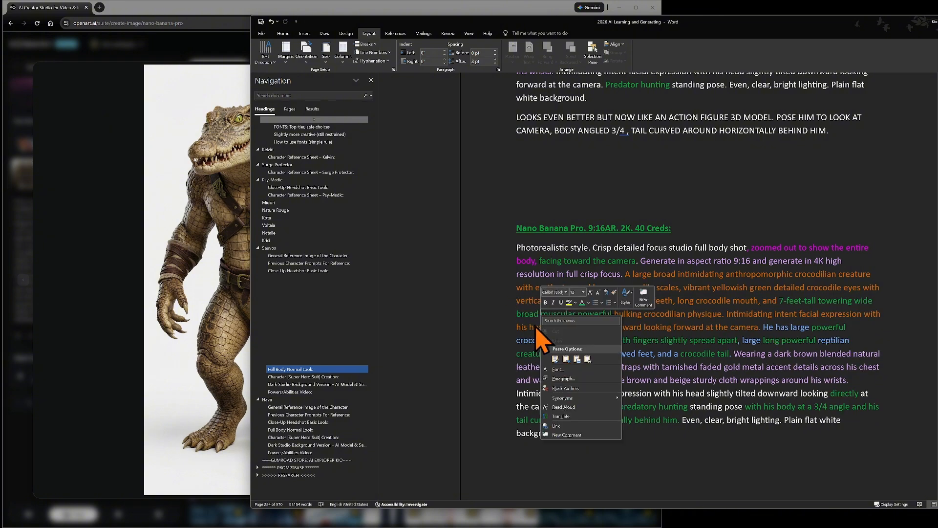
{"action": "left_click", "coordinate": [536, 322]}
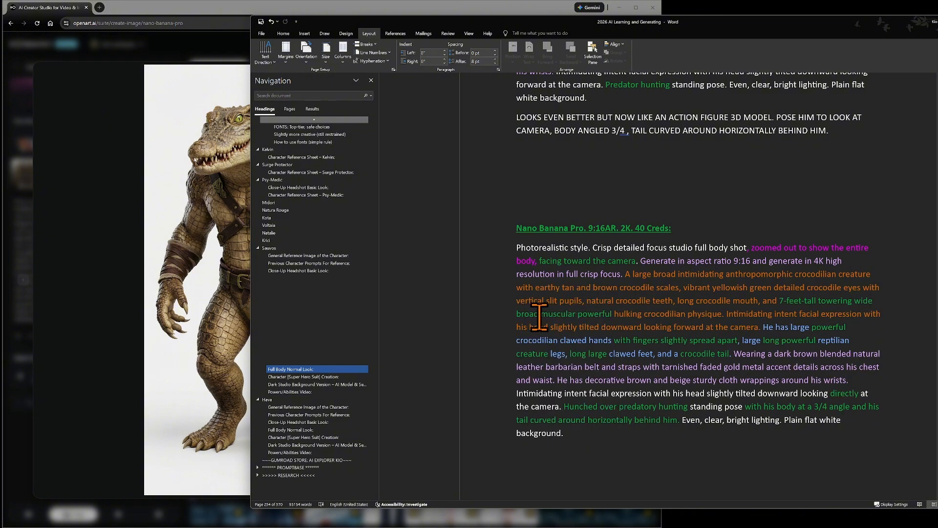
{"action": "right_click", "coordinate": [578, 314]}
{"action": "left_click", "coordinate": [600, 372]}
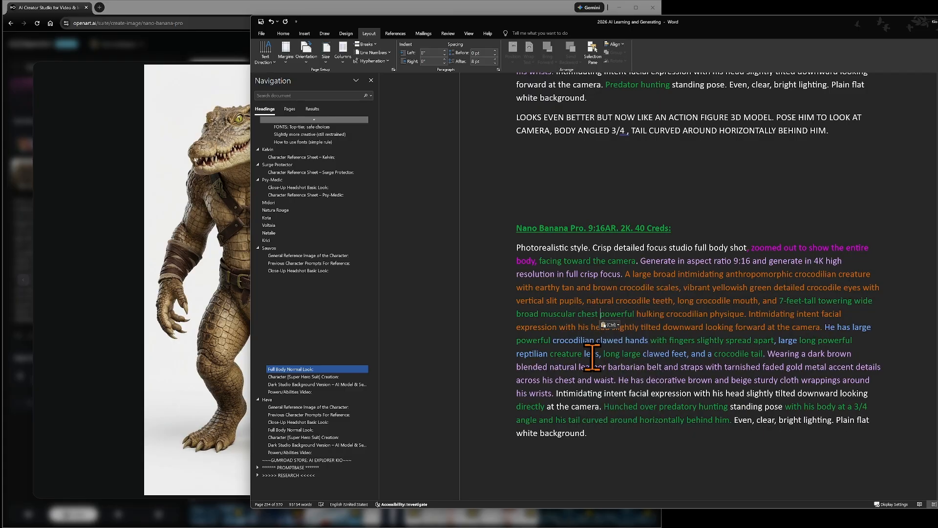
Move "towering" ahead of "7-feet-tall" so the physique reads "a towering 7-feet-tall, wide broad muscular chest, powerful"
{"action": "left_click_drag", "start_coordinate": [818, 300], "coordinate": [852, 300]}
{"action": "right_click", "coordinate": [843, 301]}
{"action": "left_click", "coordinate": [864, 320]}
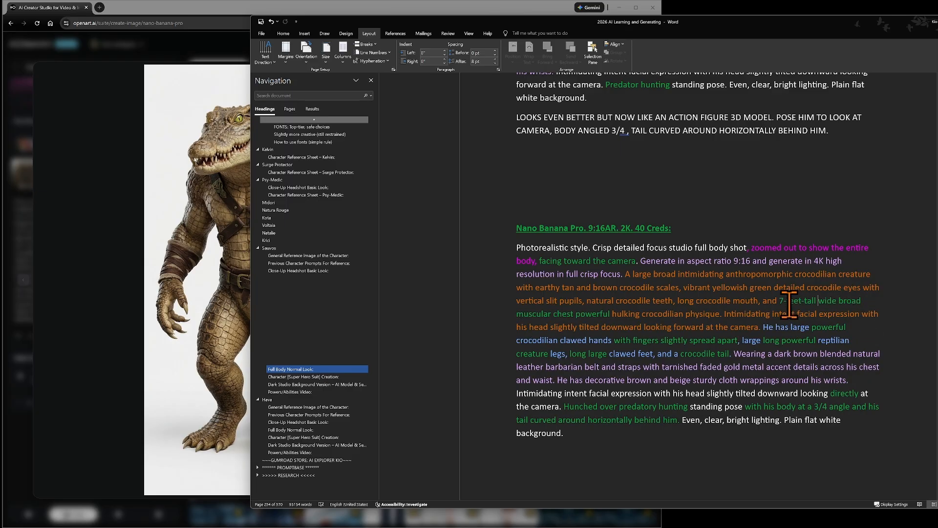
{"action": "right_click", "coordinate": [780, 301]}
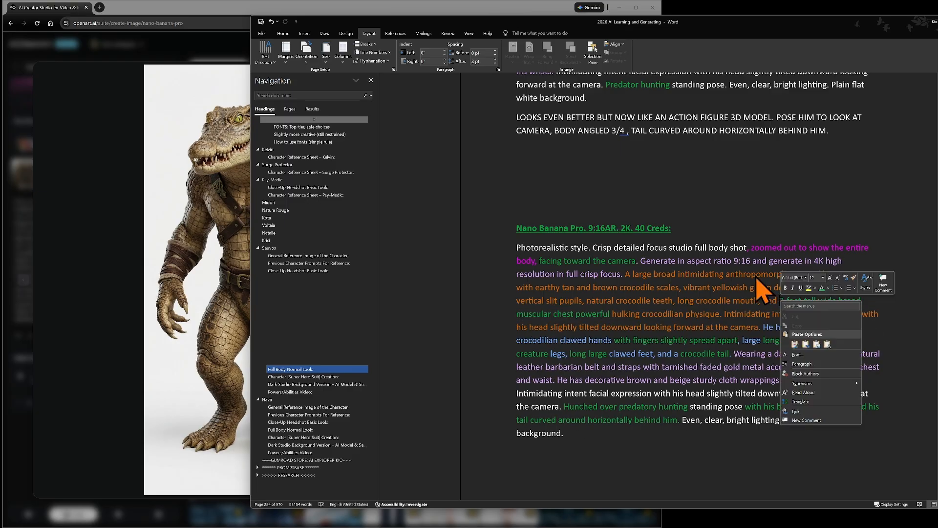
{"action": "left_click", "coordinate": [795, 345]}
{"action": "left_click", "coordinate": [795, 345]}
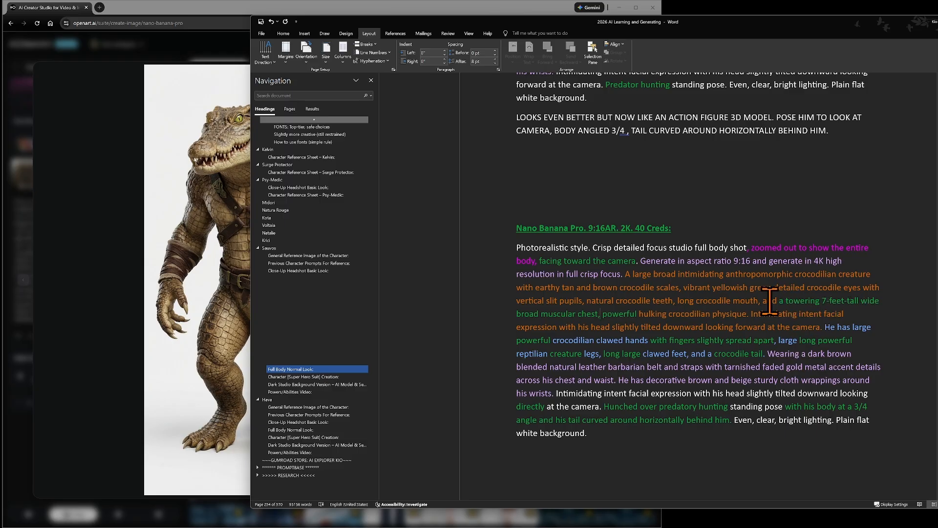
{"action": "left_click", "coordinate": [858, 301]}
{"action": "type", "text": ","}
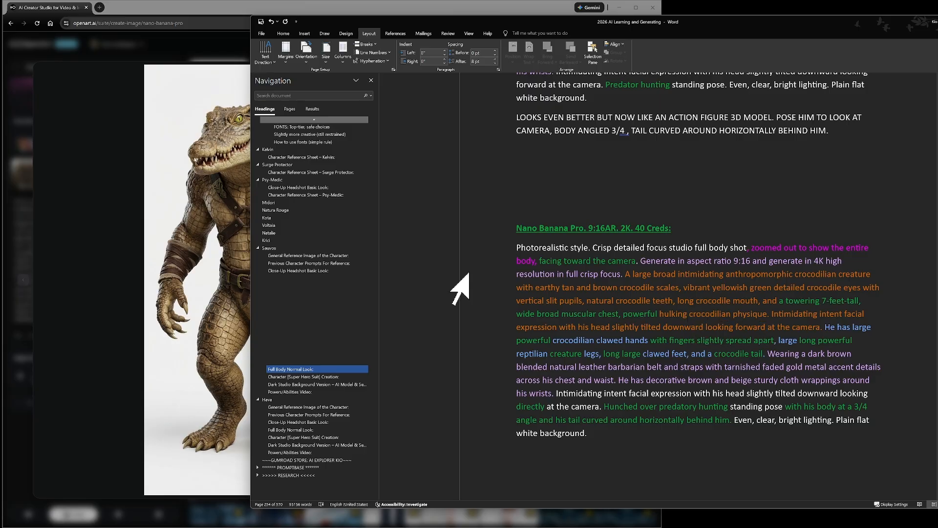
Check the previous image in OpenArt, and change "crocodilian physique" in the Word prompt to "reptilian creature physique" with the new words in green
{"action": "left_click", "coordinate": [203, 213]}
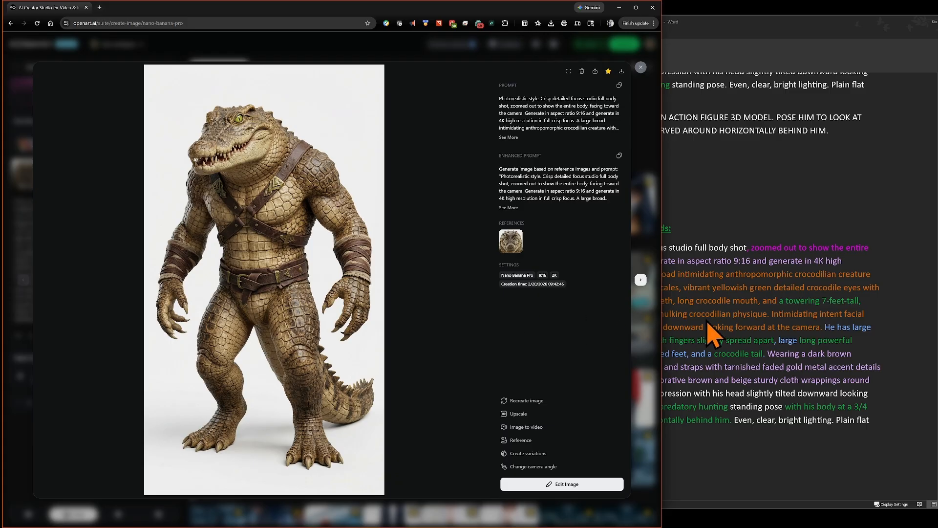
{"action": "left_click", "coordinate": [754, 325]}
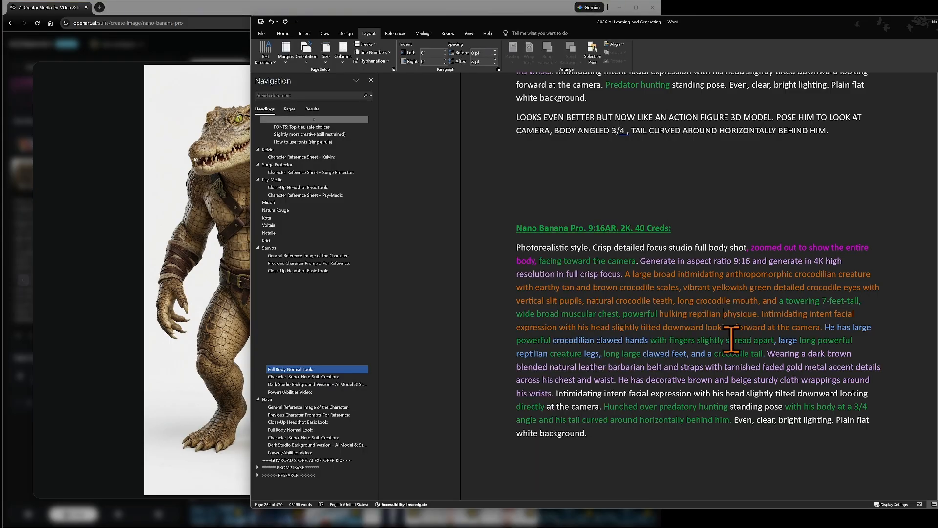
{"action": "type", "text": "creature"}
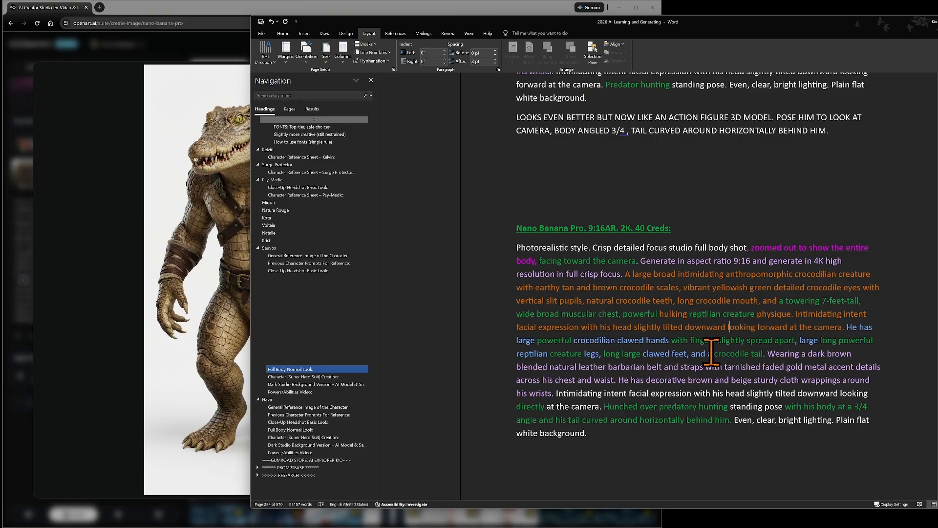
Generate a new image in OpenArt from the updated Word prompt, and open the result with its full prompt expanded
{"action": "left_click", "coordinate": [53, 227]}
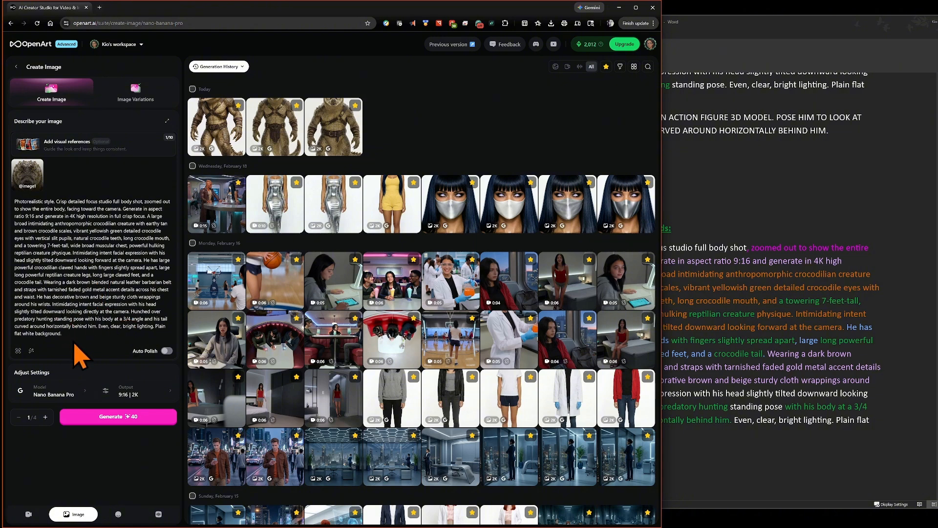
{"action": "left_click", "coordinate": [128, 418]}
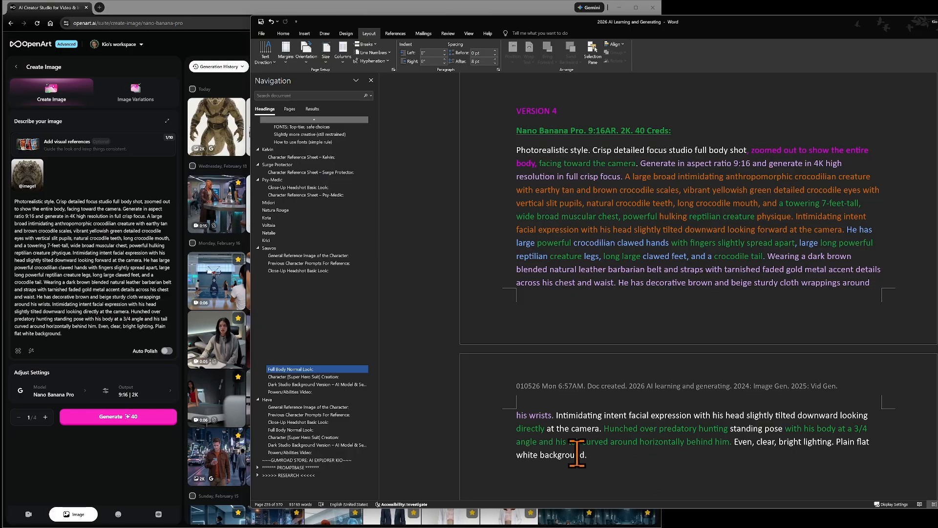
{"action": "left_click", "coordinate": [117, 452]}
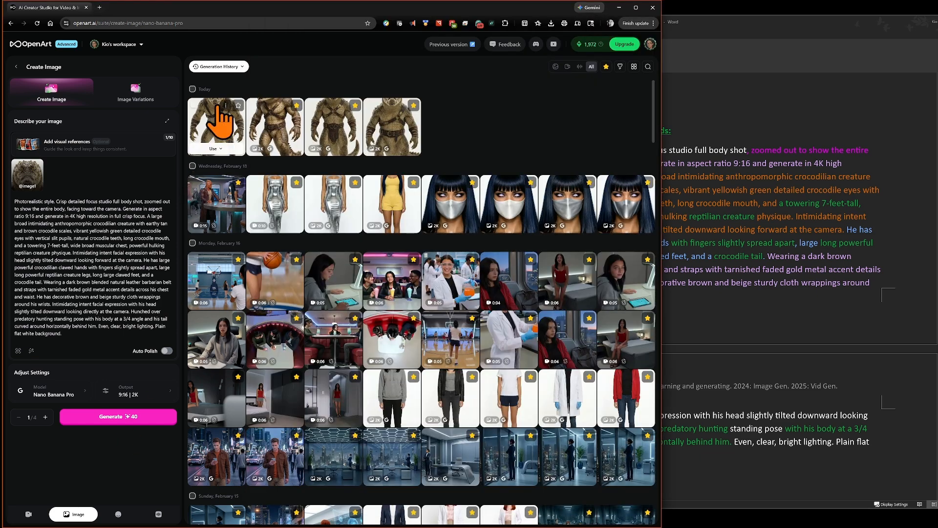
{"action": "left_click", "coordinate": [213, 132]}
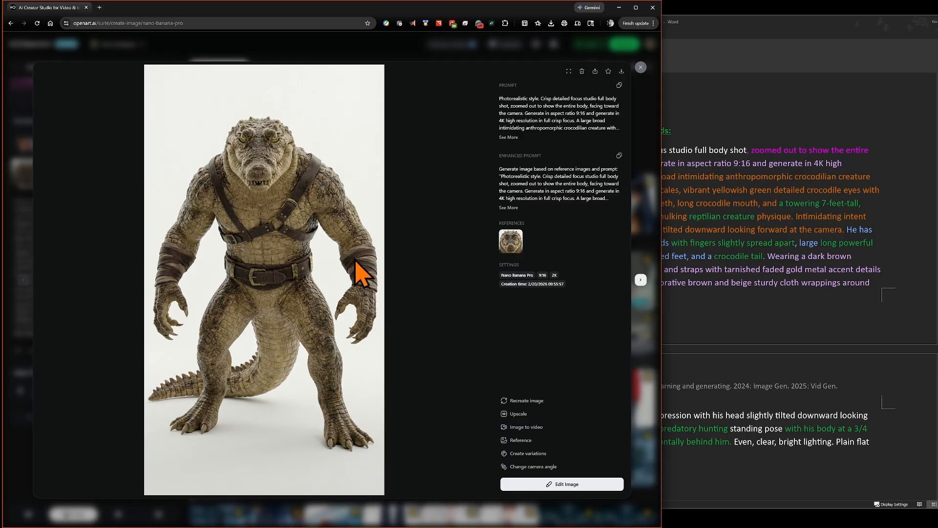
{"action": "left_click", "coordinate": [508, 138]}
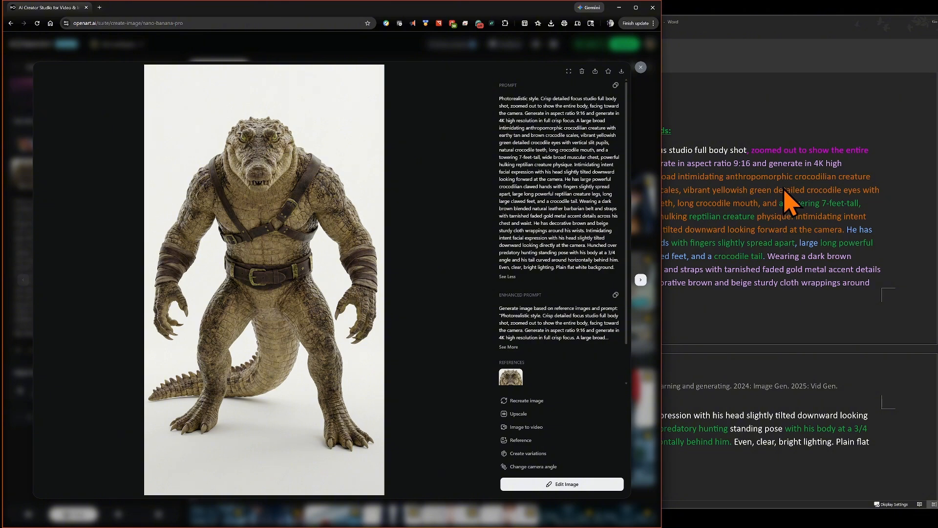
Add the note "SO AWESOME!!! JUST WANT MORE MUSCULAR THICKER THIGHS AND MAYBE TRIMMER WAIST." below the Version 4 prompt, and close OpenArt's enlarged image
{"action": "left_click", "coordinate": [787, 200]}
{"action": "left_click", "coordinate": [219, 191]}
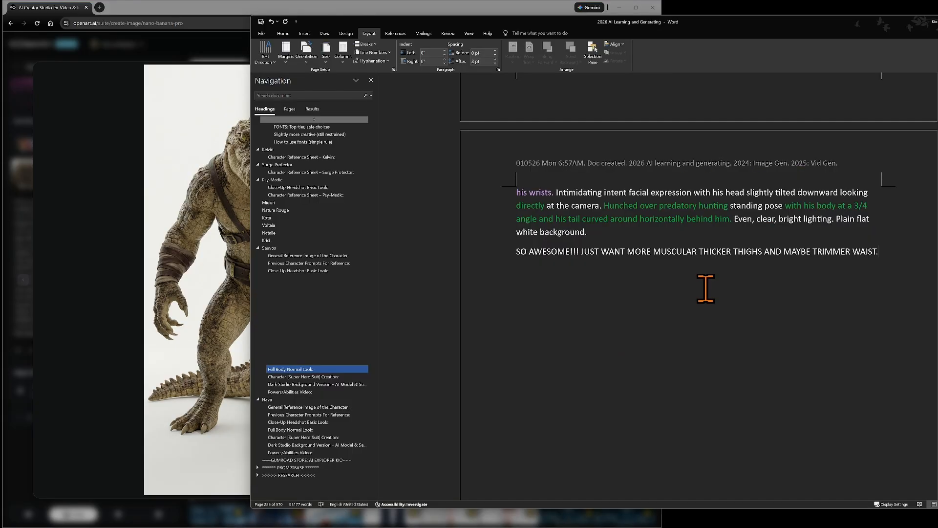
{"action": "scroll", "coordinate": [705, 288], "scroll_direction": "up", "scroll_amount": 6}
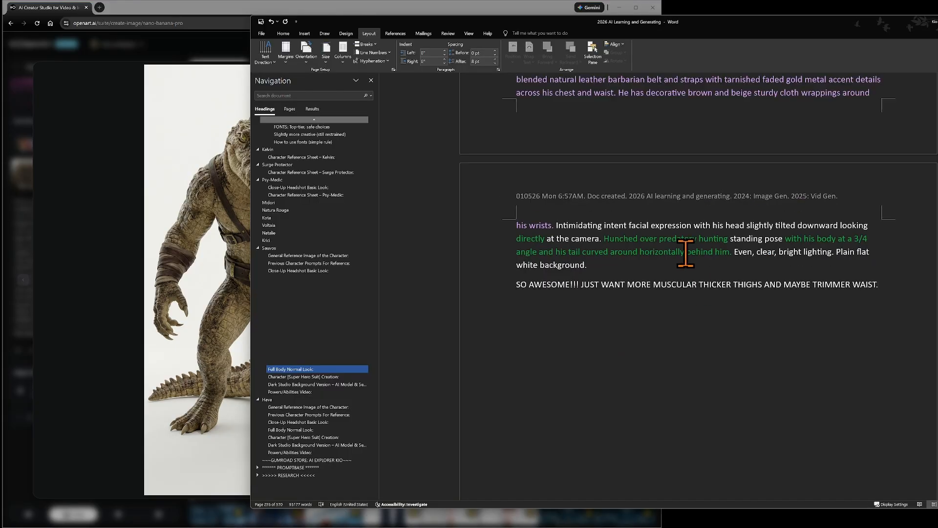
{"action": "scroll", "coordinate": [629, 271], "scroll_direction": "down", "scroll_amount": 2}
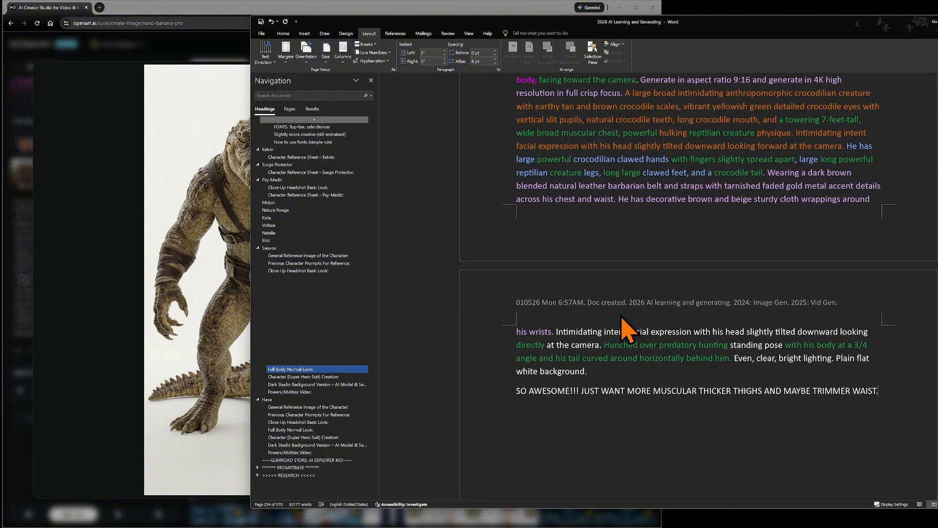
{"action": "scroll", "coordinate": [633, 168], "scroll_direction": "up", "scroll_amount": 3}
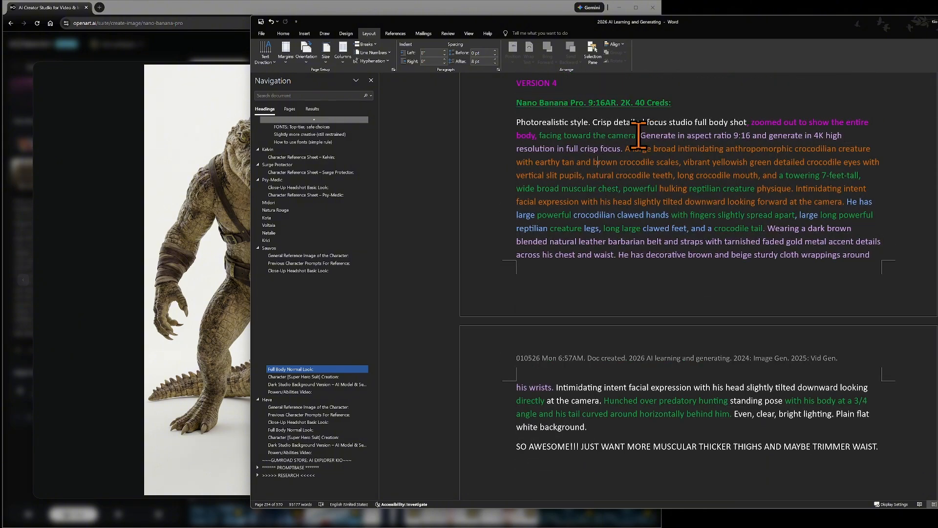
{"action": "left_click", "coordinate": [210, 185]}
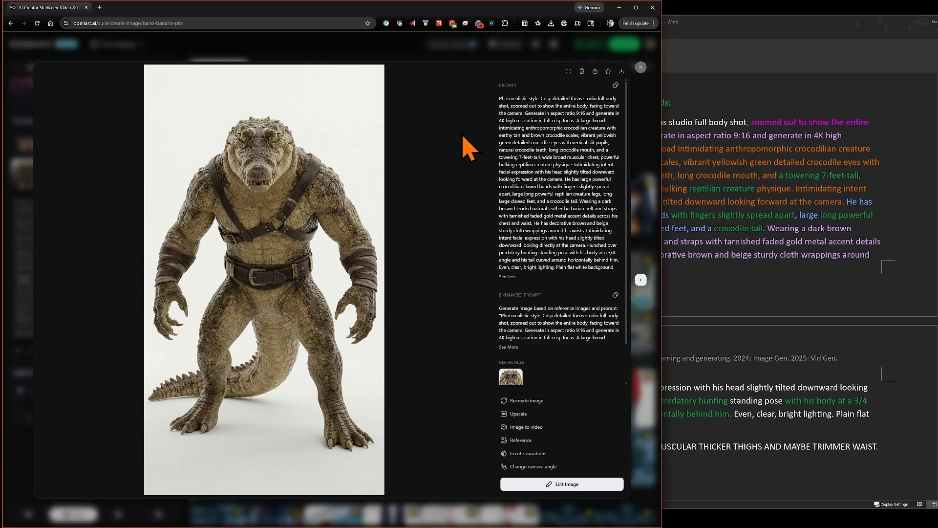
{"action": "left_click", "coordinate": [640, 67]}
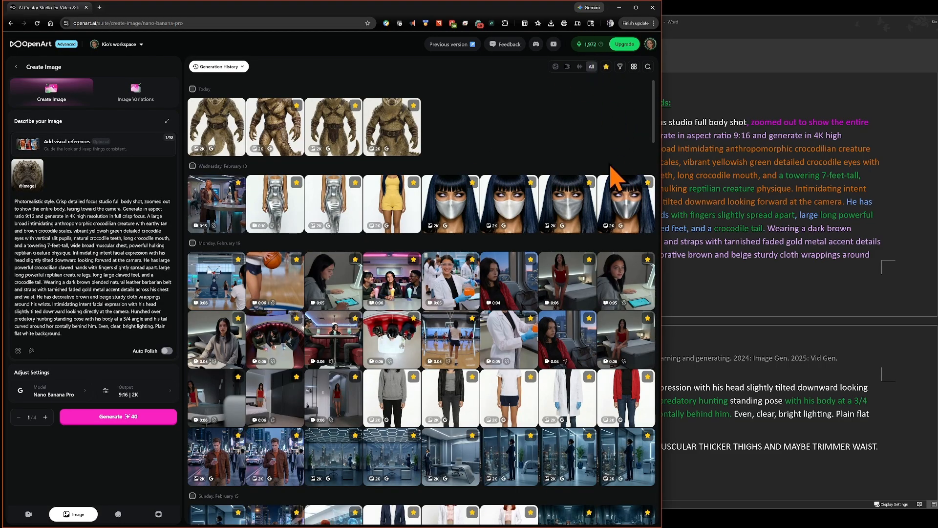
Duplicate the whole Version 4 block in Word, from its version label to "Plain flat white background.", below the feedback note
{"action": "left_click", "coordinate": [735, 277]}
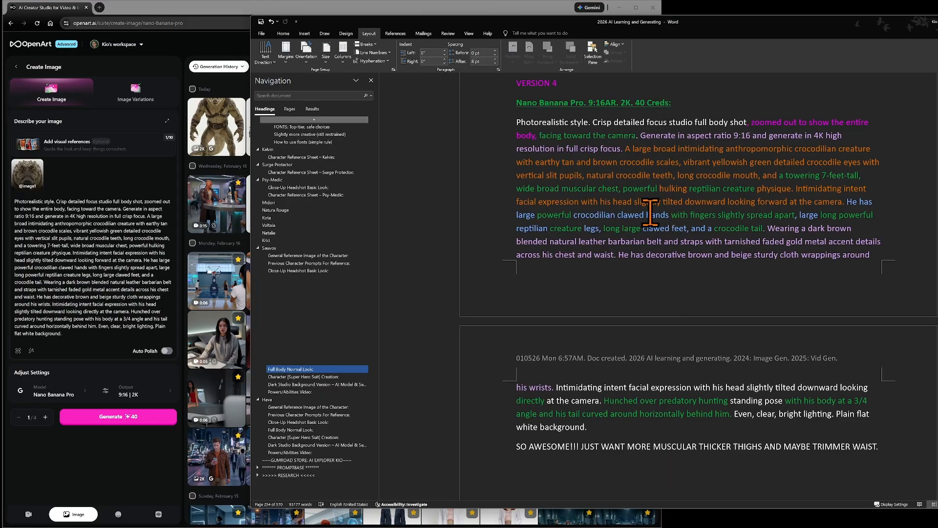
{"action": "scroll", "coordinate": [635, 308], "scroll_direction": "down", "scroll_amount": 1}
{"action": "scroll", "coordinate": [635, 308], "scroll_direction": "up", "scroll_amount": 3}
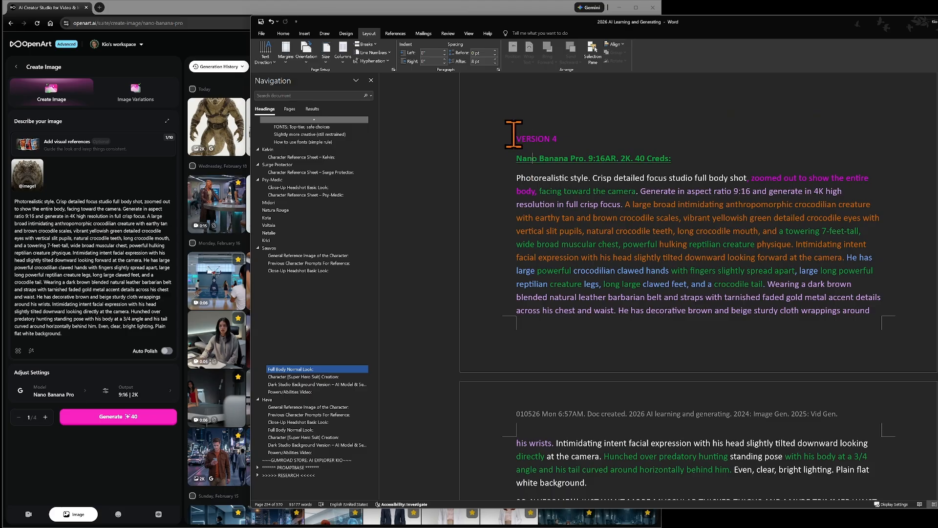
{"action": "left_click_drag", "start_coordinate": [511, 130], "coordinate": [607, 478]}
{"action": "right_click", "coordinate": [592, 472]}
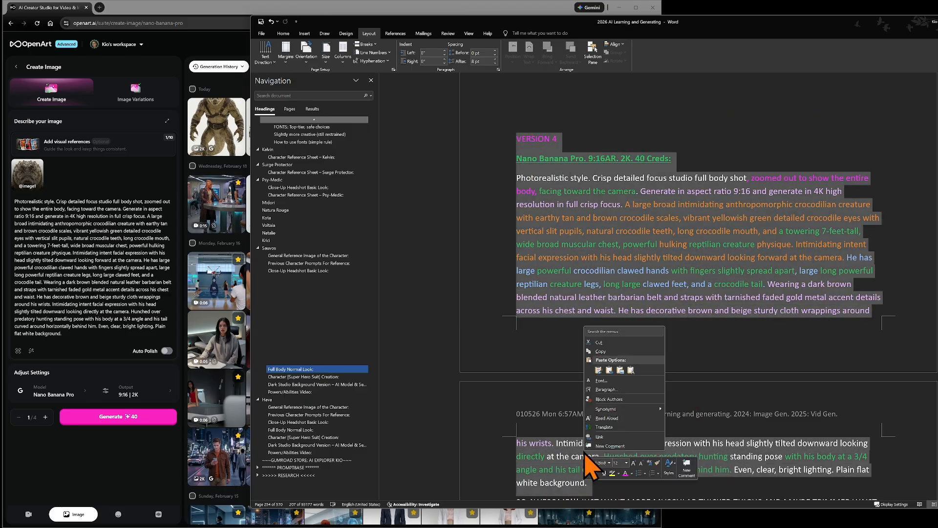
{"action": "left_click", "coordinate": [600, 351]}
{"action": "left_click", "coordinate": [675, 464]}
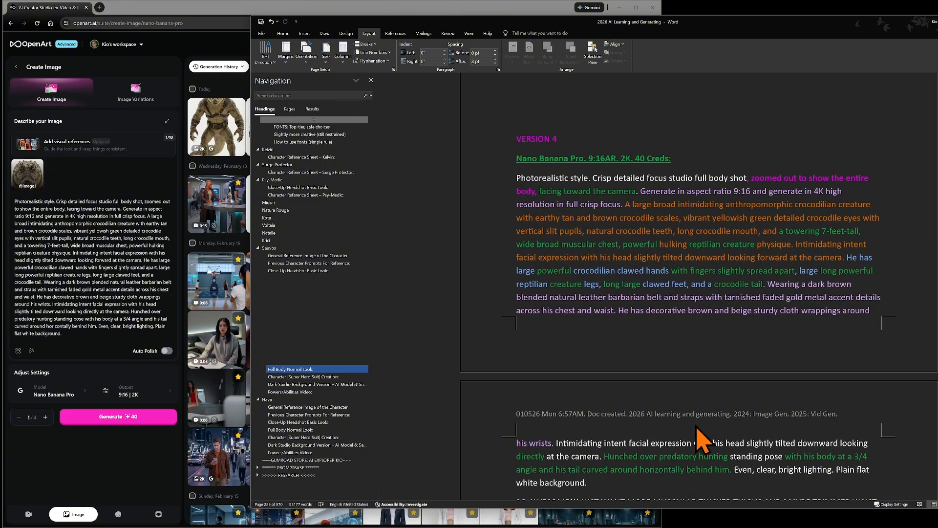
{"action": "scroll", "coordinate": [702, 440], "scroll_direction": "down", "scroll_amount": 5}
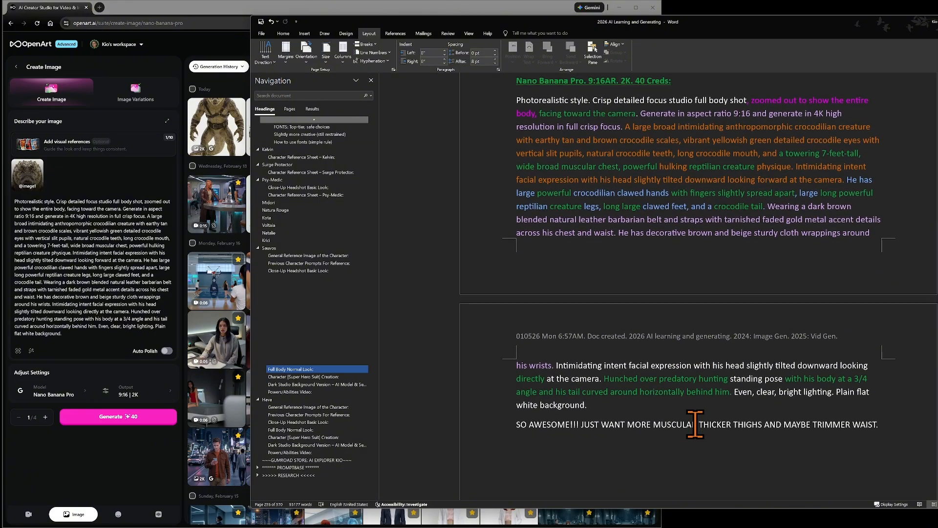
{"action": "right_click", "coordinate": [525, 342]}
{"action": "left_click", "coordinate": [540, 387]}
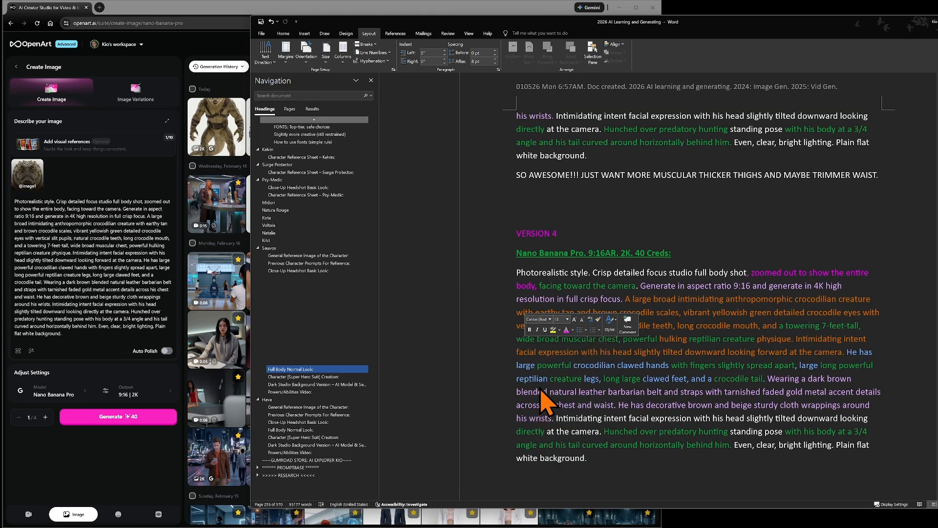
Insert an extra blank line above the duplicated prompt and relabel it "VERSION 5"
{"action": "scroll", "coordinate": [610, 342], "scroll_direction": "up", "scroll_amount": 1}
{"action": "left_click", "coordinate": [580, 211]}
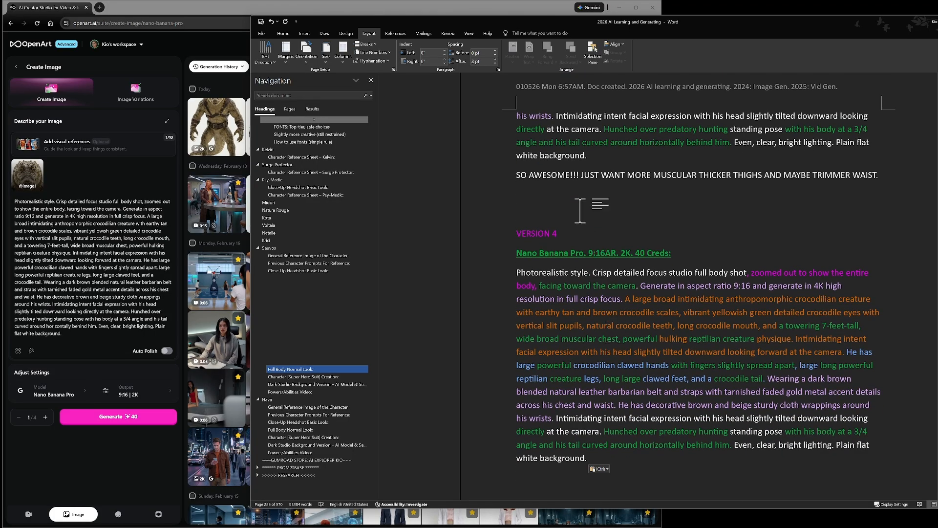
{"action": "key", "text": "Return"}
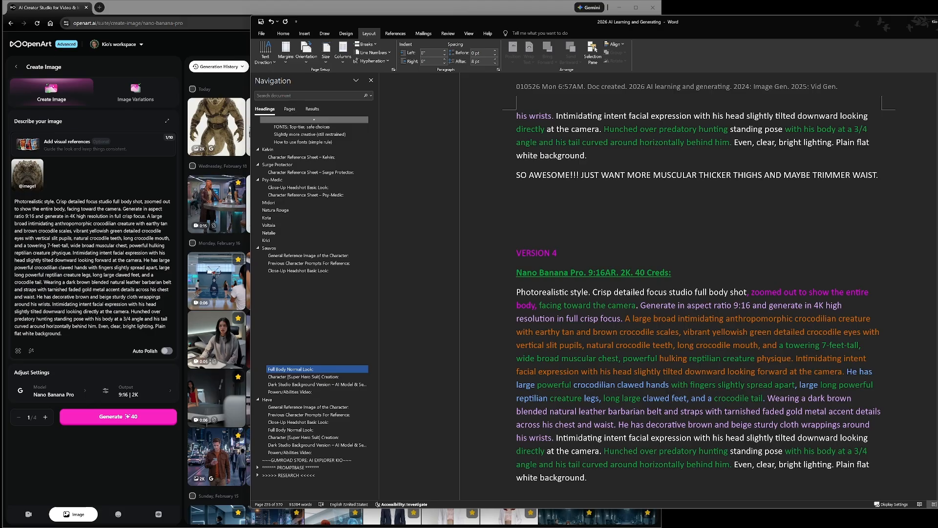
{"action": "key", "text": "End"}
{"action": "key", "text": "BackSpace"}
{"action": "type", "text": "5"}
Add green "and calves" after "with thick muscular thighs" in the Version 5 leg description
{"action": "scroll", "coordinate": [669, 278], "scroll_direction": "down", "scroll_amount": 3}
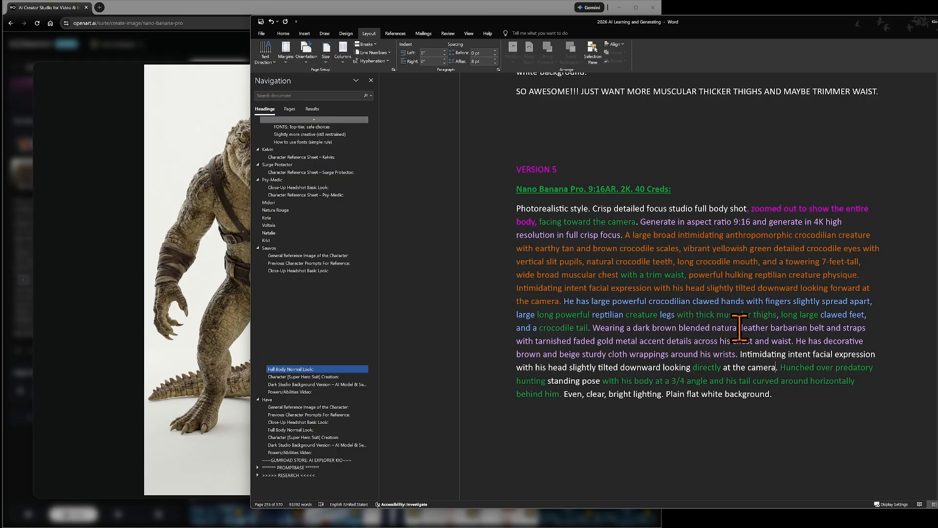
{"action": "left_click", "coordinate": [777, 315]}
{"action": "type", "text": "and cla"}
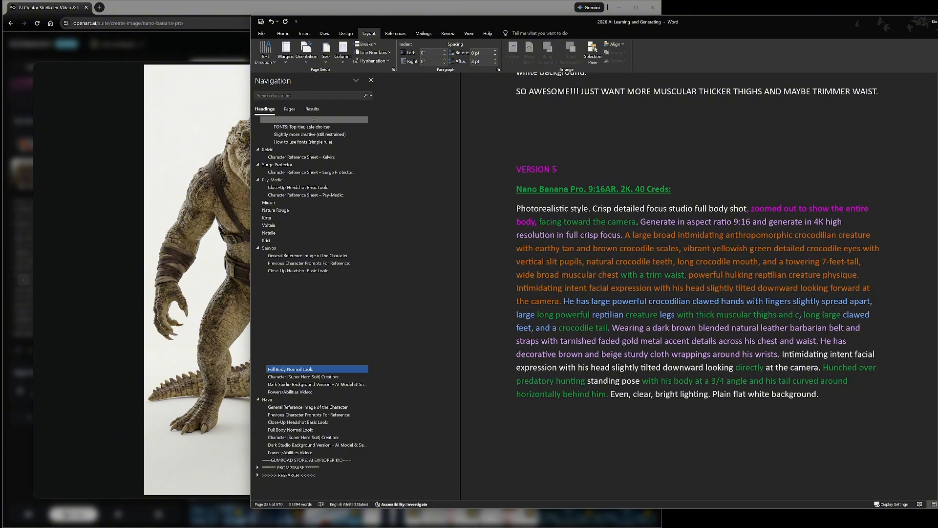
{"action": "type", "text": "ves"}
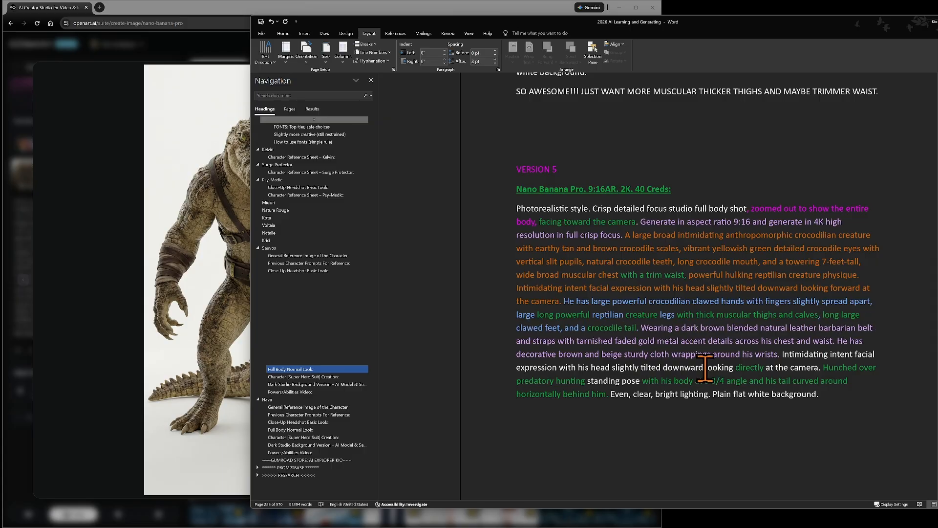
Insert ", head turned" between "tilted downward" and "looking directly at the camera" in the Version 5 prompt
{"action": "left_click_drag", "start_coordinate": [705, 370], "coordinate": [732, 370]}
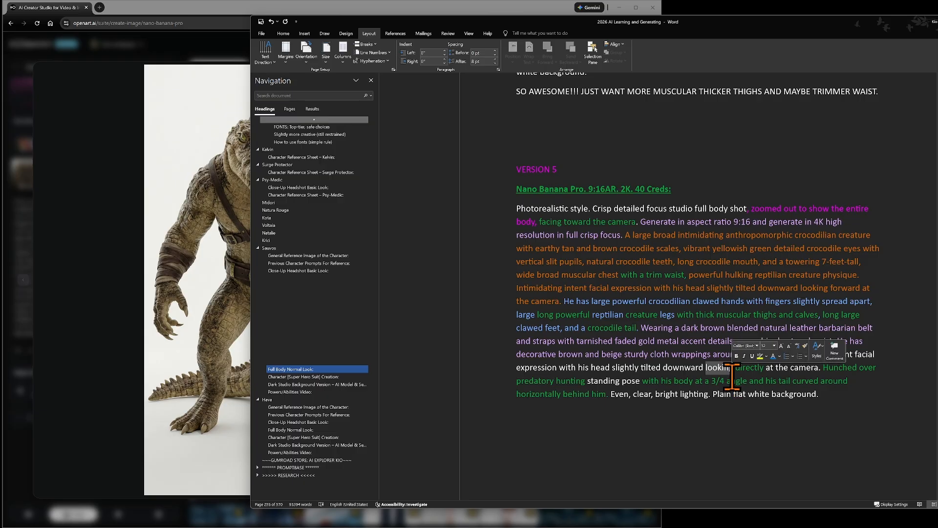
{"action": "left_click", "coordinate": [660, 368]}
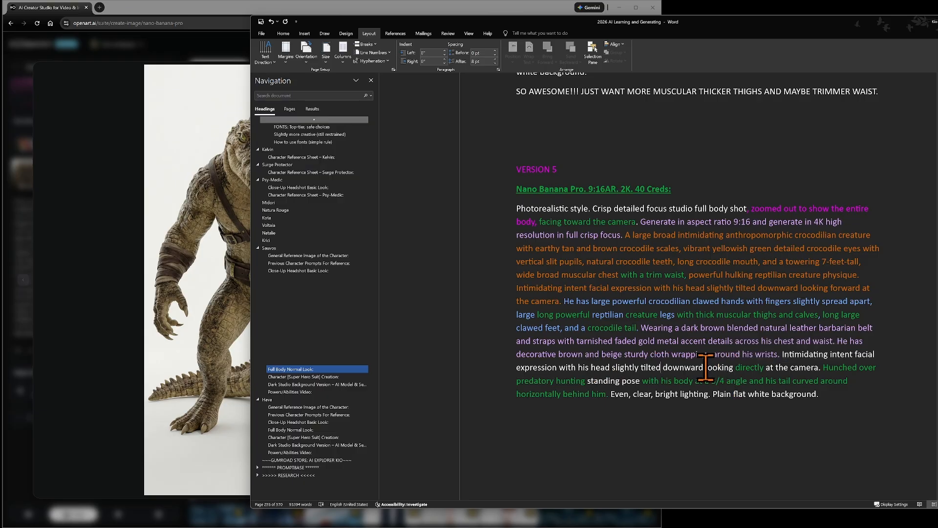
{"action": "left_click_drag", "start_coordinate": [705, 367], "coordinate": [788, 368]}
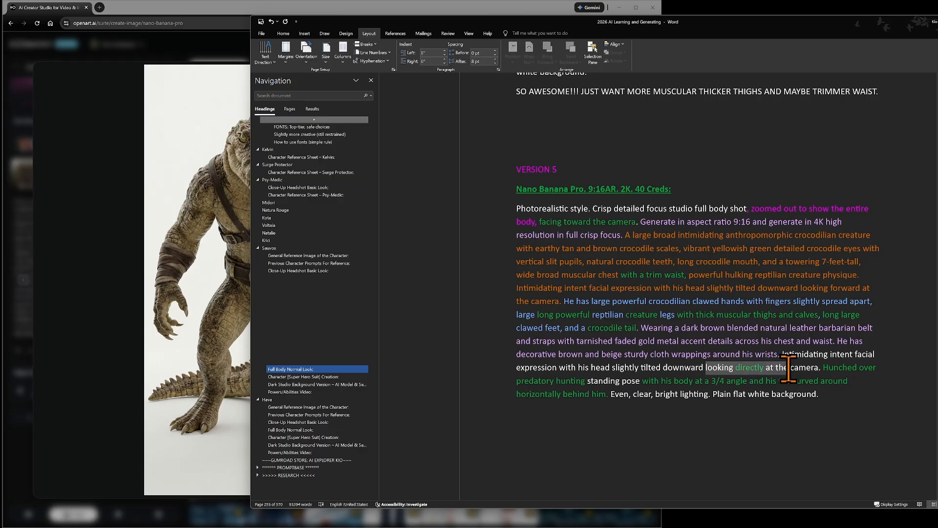
{"action": "left_click", "coordinate": [736, 368]}
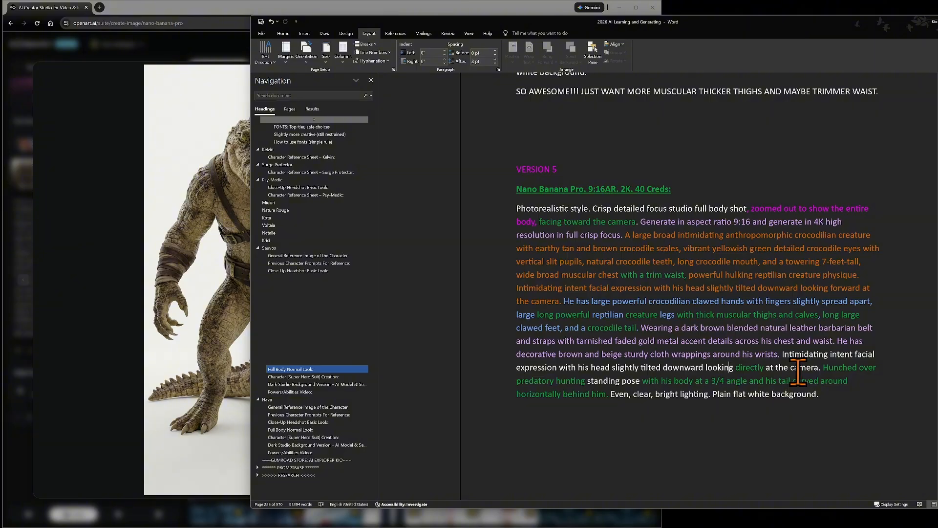
{"action": "left_click", "coordinate": [705, 367]}
{"action": "type", "text": ","}
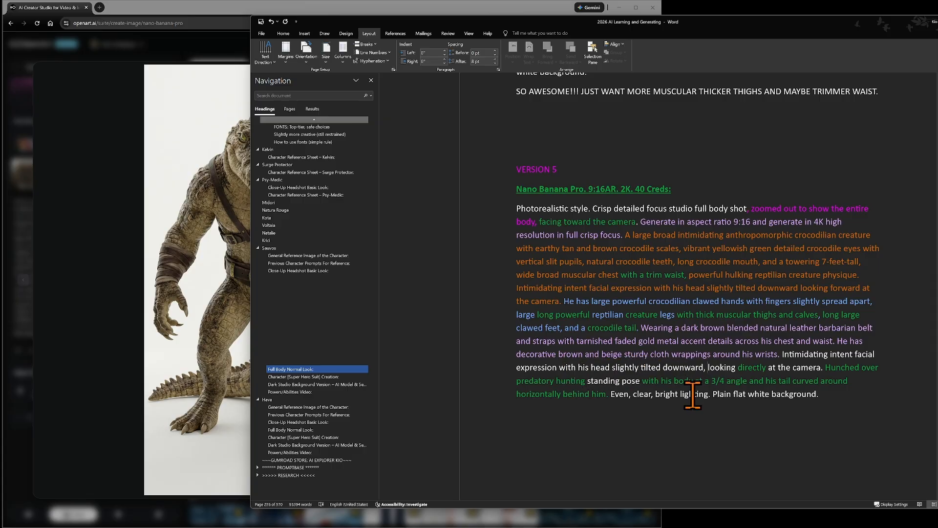
{"action": "type", "text": "head "}
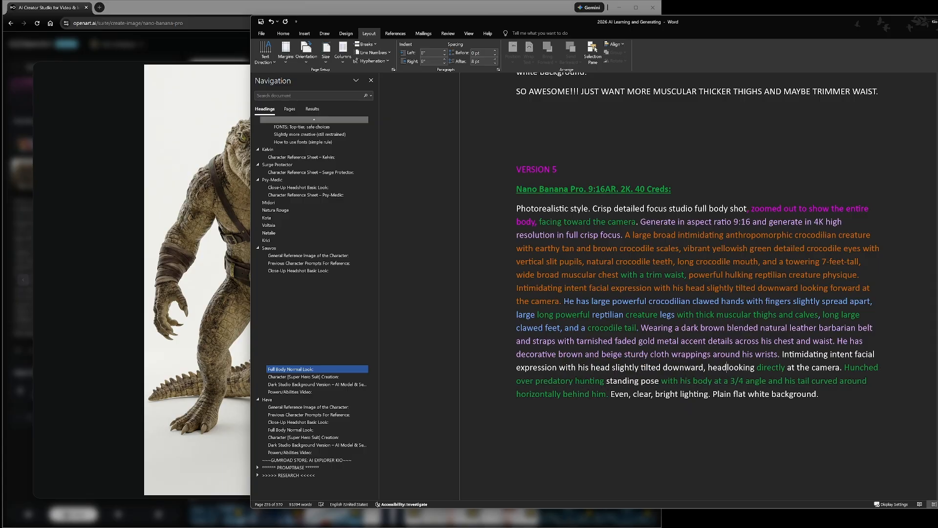
{"action": "type", "text": "turned"}
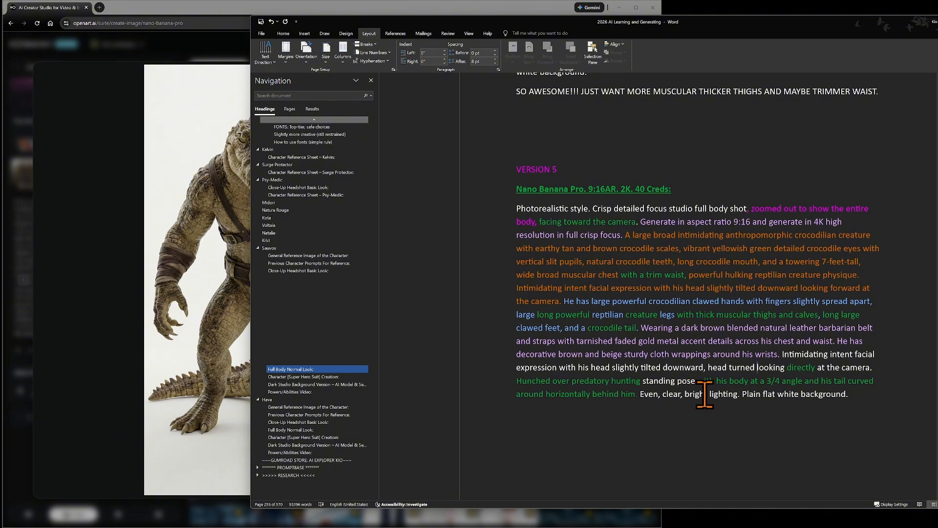
Add "positioned" after "with his body" and a comma after "3/4 angle" in the Version 5 pose description
{"action": "left_click", "coordinate": [751, 381]}
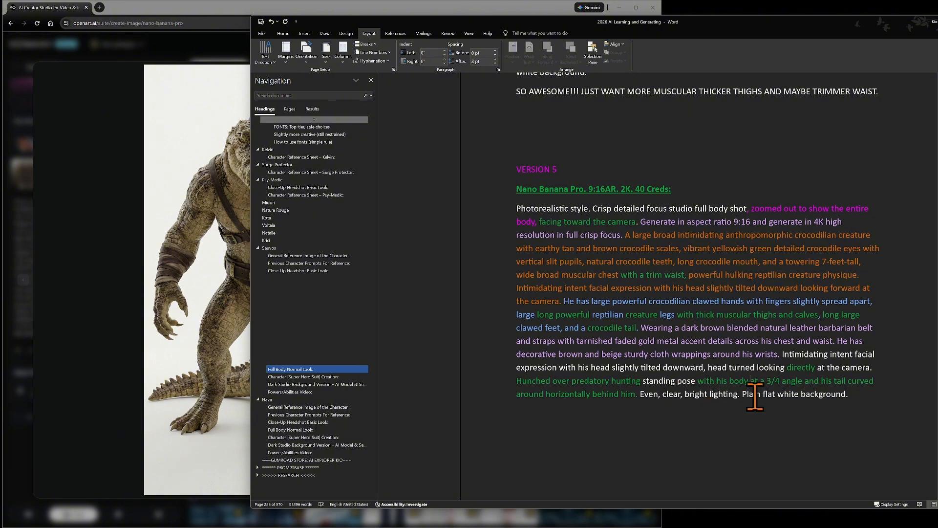
{"action": "type", "text": "positione"}
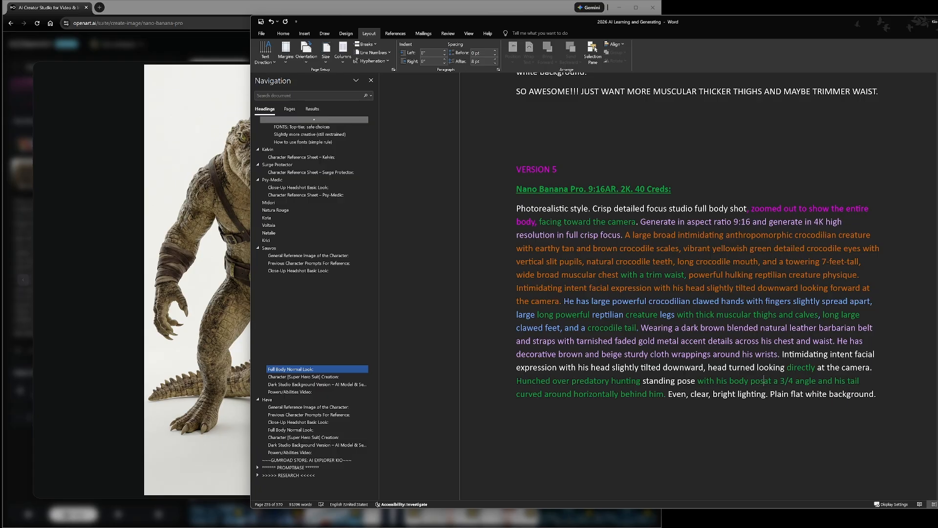
{"action": "type", "text": "d"}
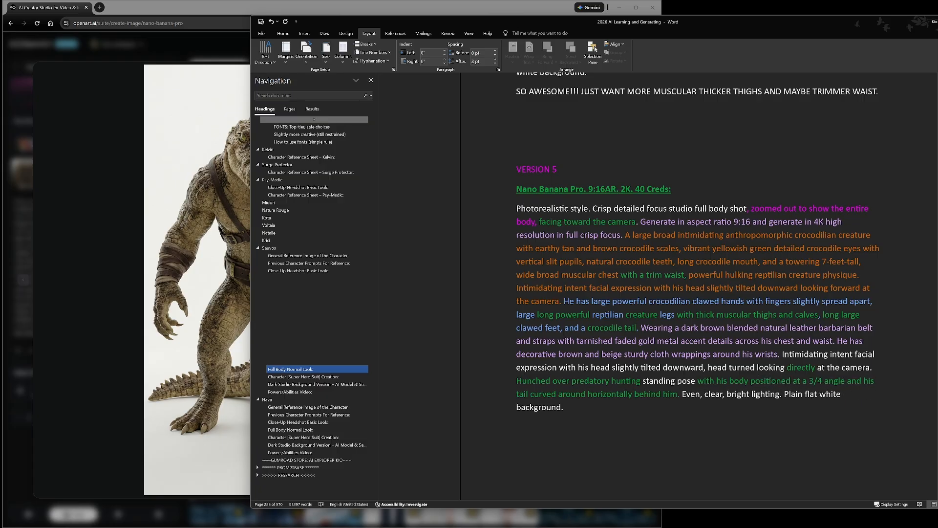
{"action": "left_click", "coordinate": [845, 386]}
Copy the entire Version 5 prompt, from "Photorealistic style." to "Plain flat white background."
{"action": "left_click_drag", "start_coordinate": [514, 209], "coordinate": [567, 410]}
{"action": "right_click", "coordinate": [606, 313]}
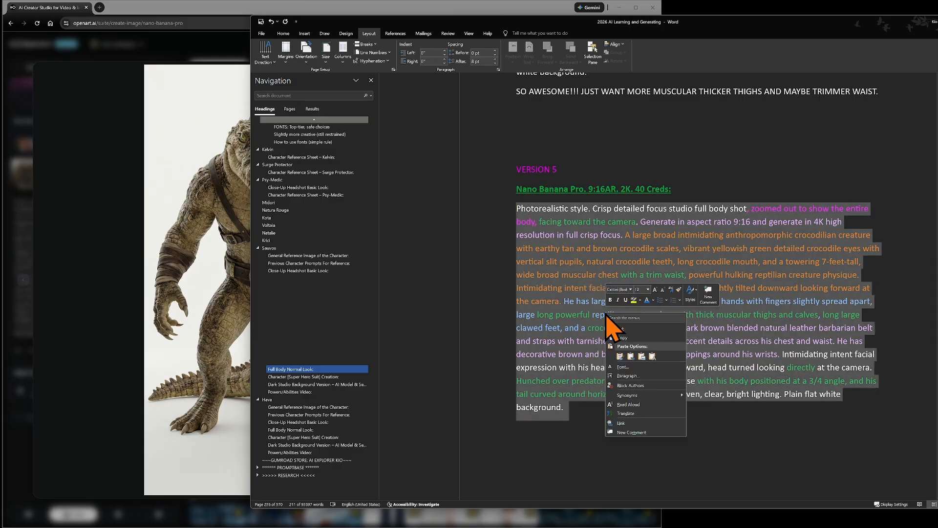
{"action": "left_click", "coordinate": [625, 337]}
{"action": "left_click", "coordinate": [613, 331]}
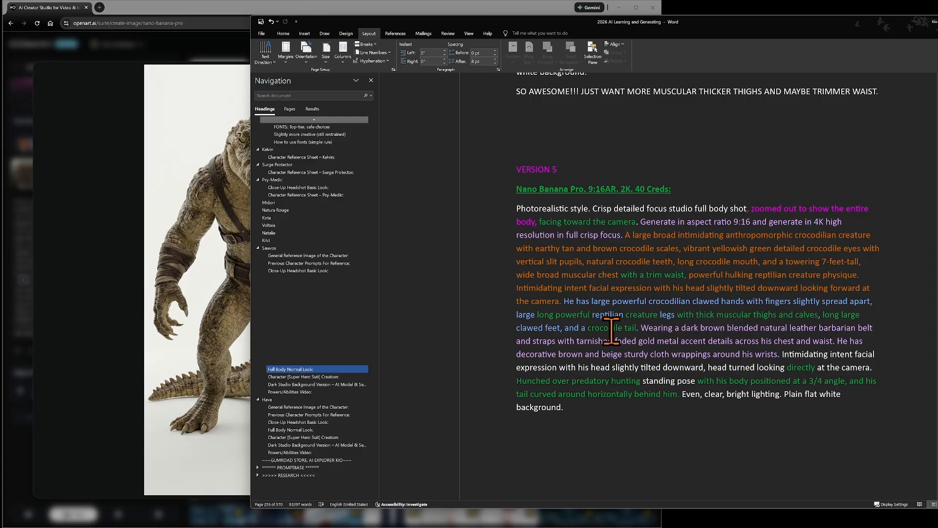
{"action": "left_click", "coordinate": [613, 328]}
Switch to OpenArt, paste the copied prompt as the image description and generate one image with Nano Banana Pro at 9:16, 2K
{"action": "left_click", "coordinate": [61, 210]}
{"action": "right_click", "coordinate": [61, 210]}
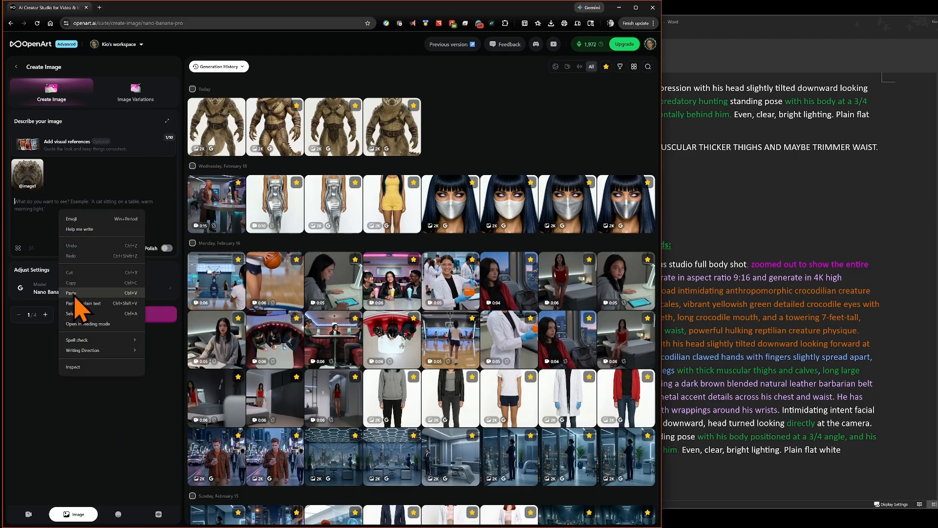
{"action": "left_click", "coordinate": [110, 306]}
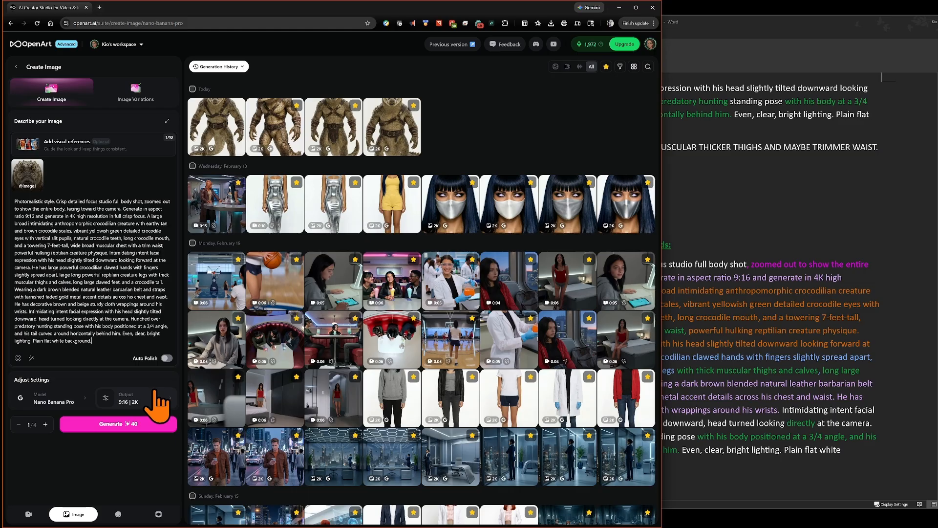
{"action": "left_click", "coordinate": [122, 425]}
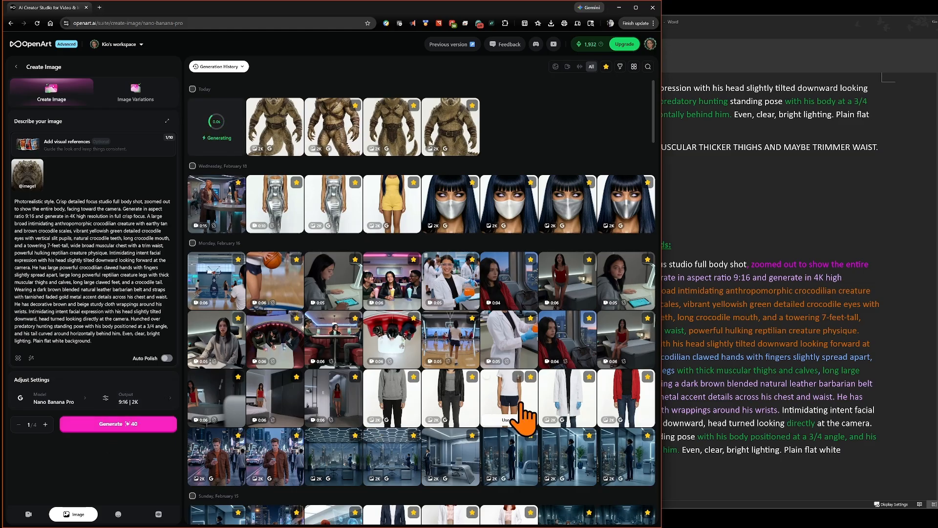
Mark the previous crocodilian image as a favorite and compare it with the newly generated one at enlarged size
{"action": "left_click", "coordinate": [277, 138]}
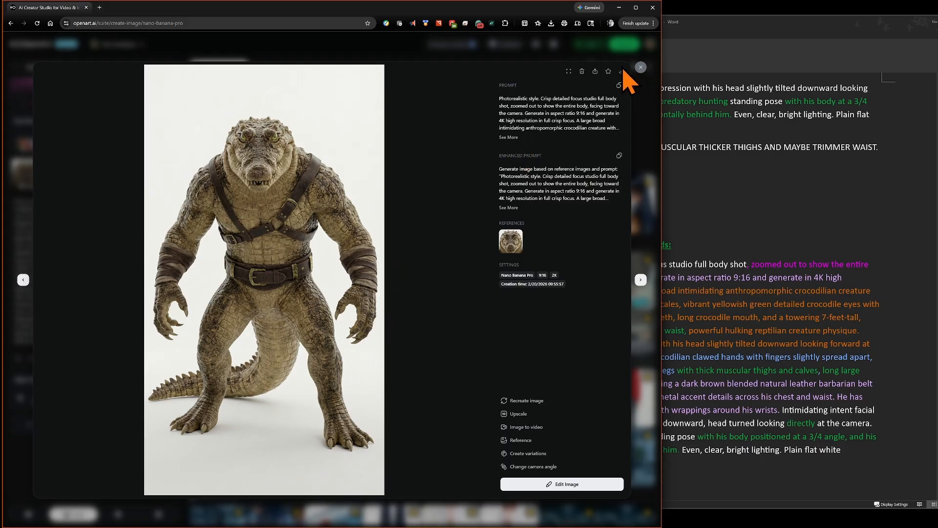
{"action": "key", "text": "Escape"}
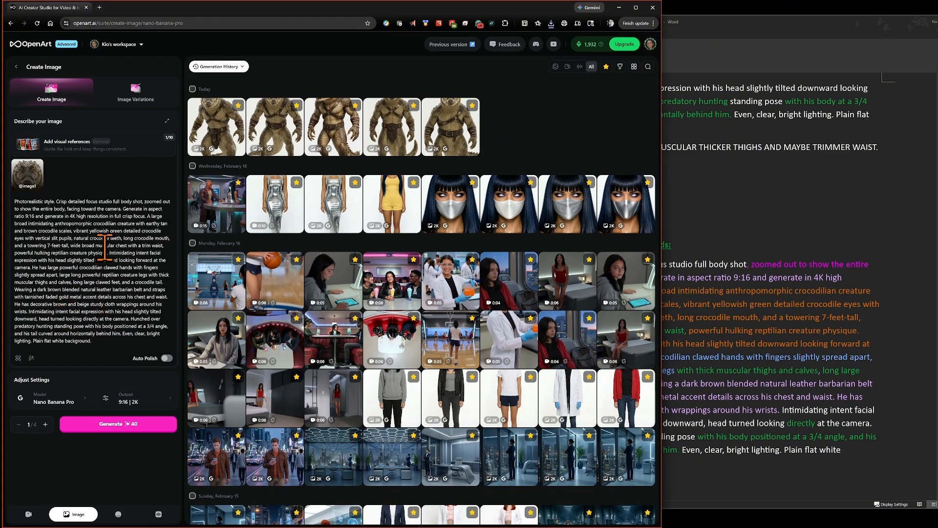
{"action": "left_click", "coordinate": [218, 137]}
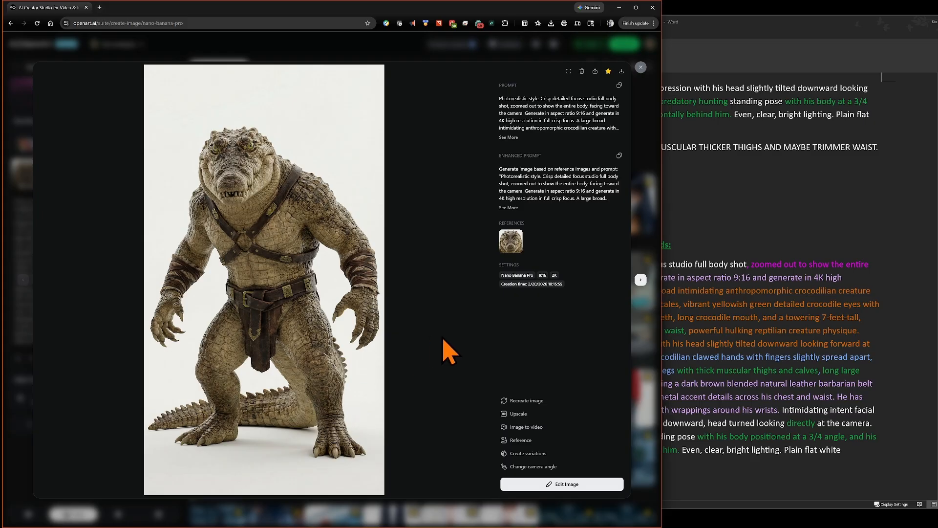
{"action": "left_click", "coordinate": [640, 280]}
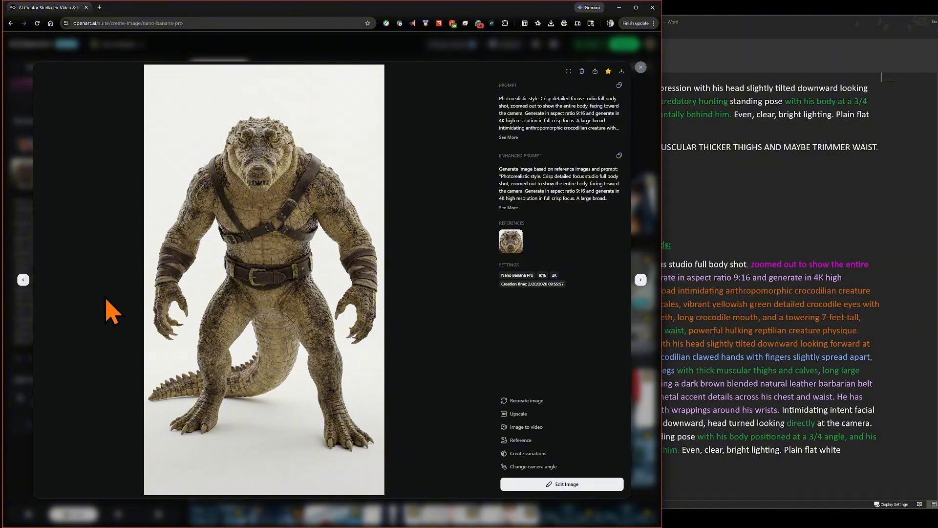
{"action": "left_click", "coordinate": [23, 279]}
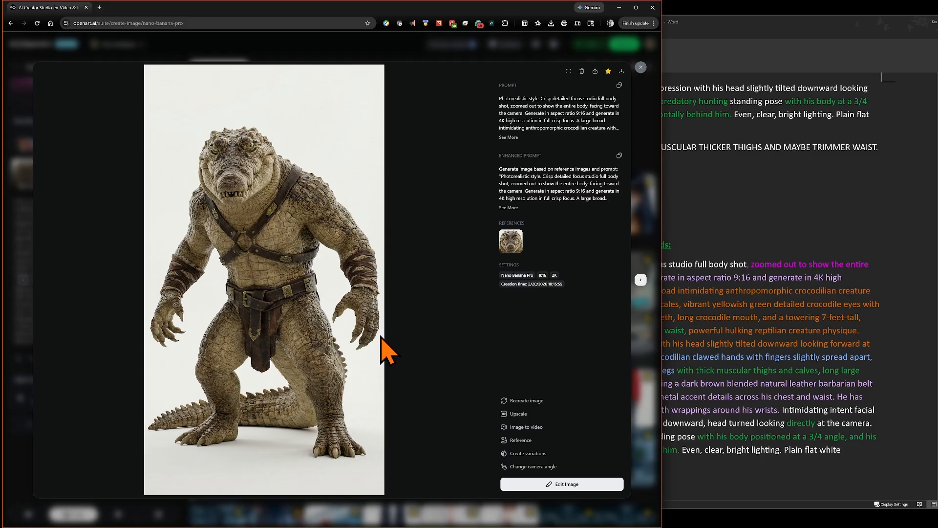
{"action": "left_click", "coordinate": [640, 280]}
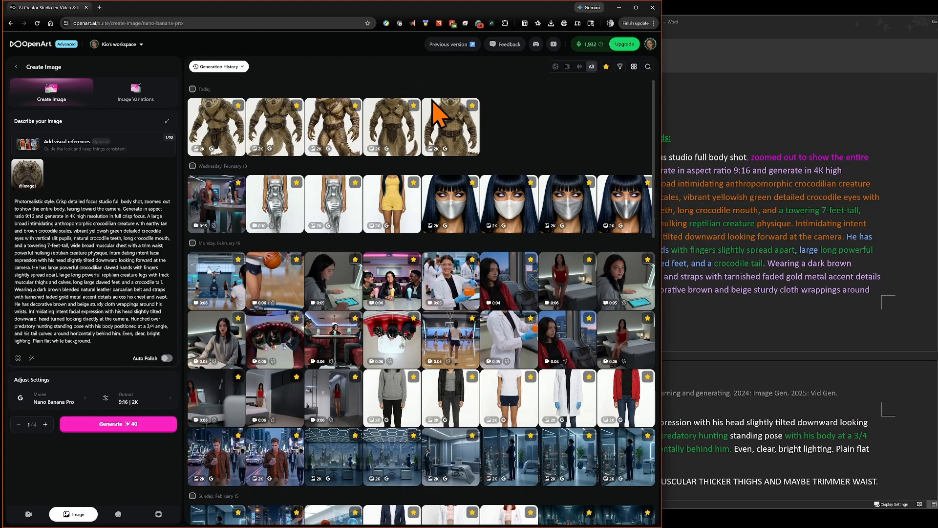
Review today's crocodilian images one by one from the oldest to the newest, and return to the Version 4 image
{"action": "left_click", "coordinate": [455, 133]}
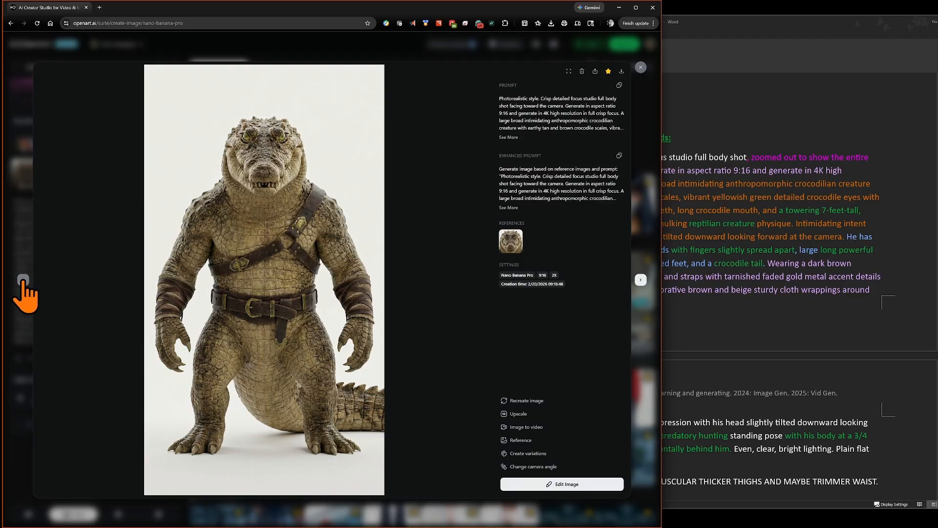
{"action": "left_click", "coordinate": [23, 280]}
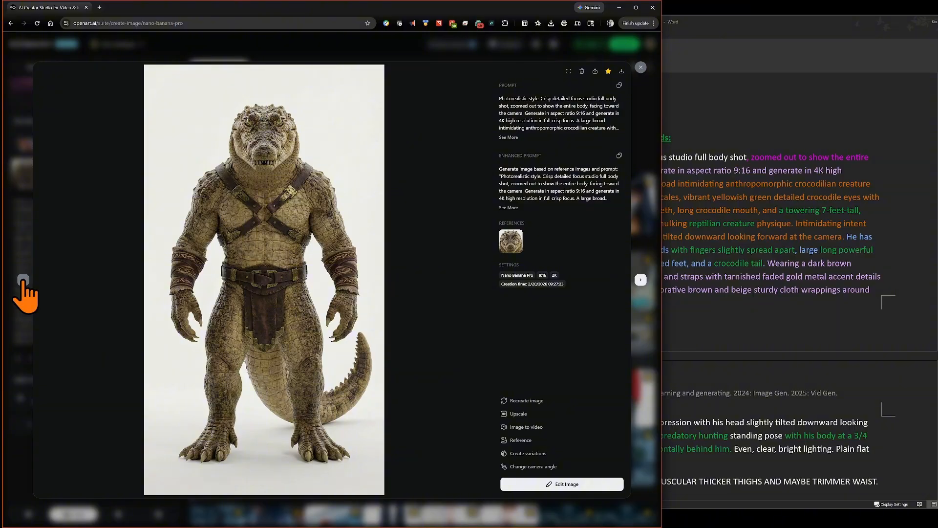
{"action": "left_click", "coordinate": [23, 280]}
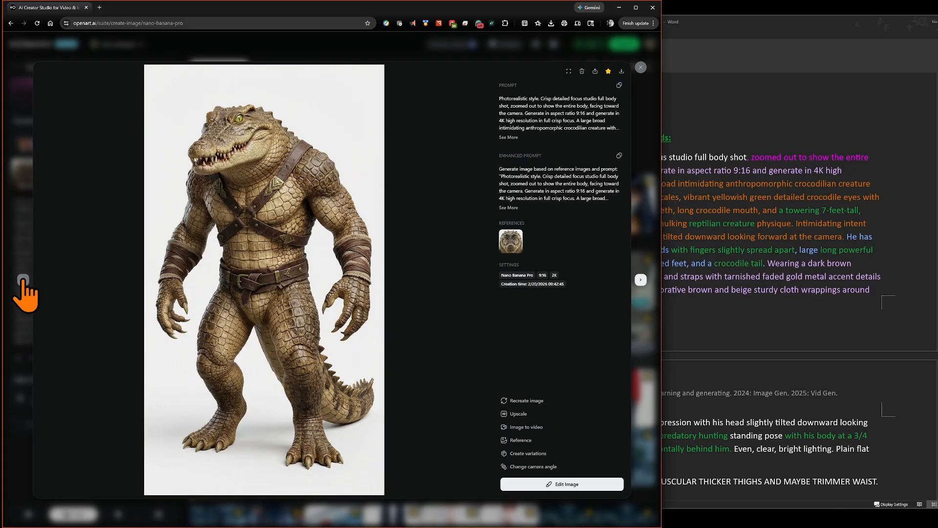
{"action": "left_click", "coordinate": [23, 281]}
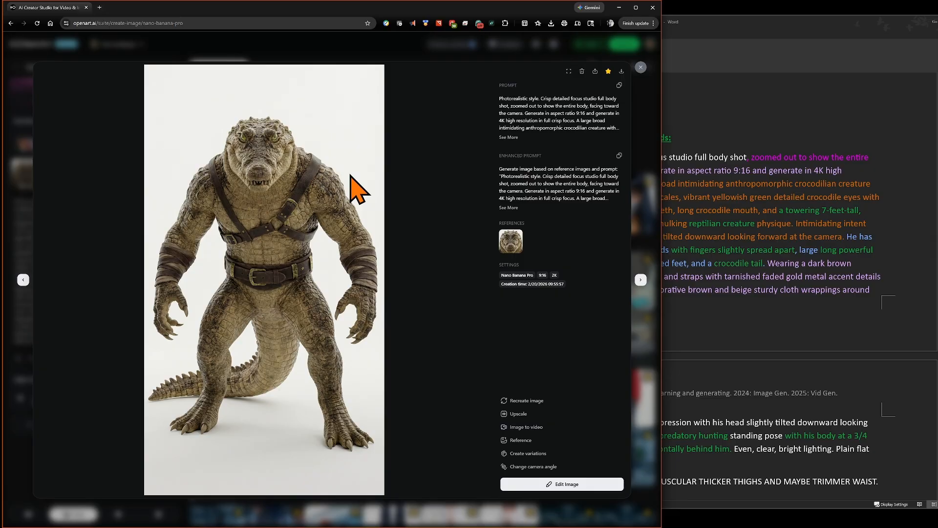
{"action": "left_click", "coordinate": [23, 280]}
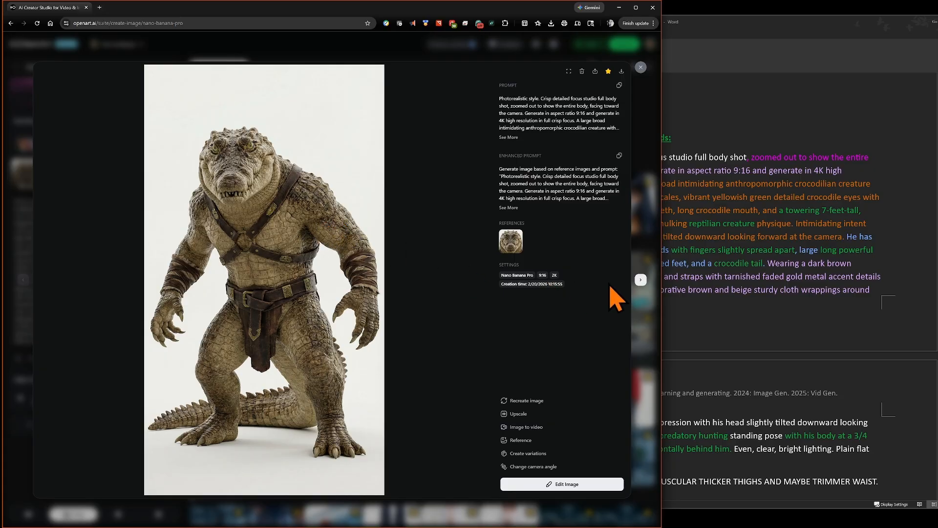
{"action": "left_click", "coordinate": [640, 281]}
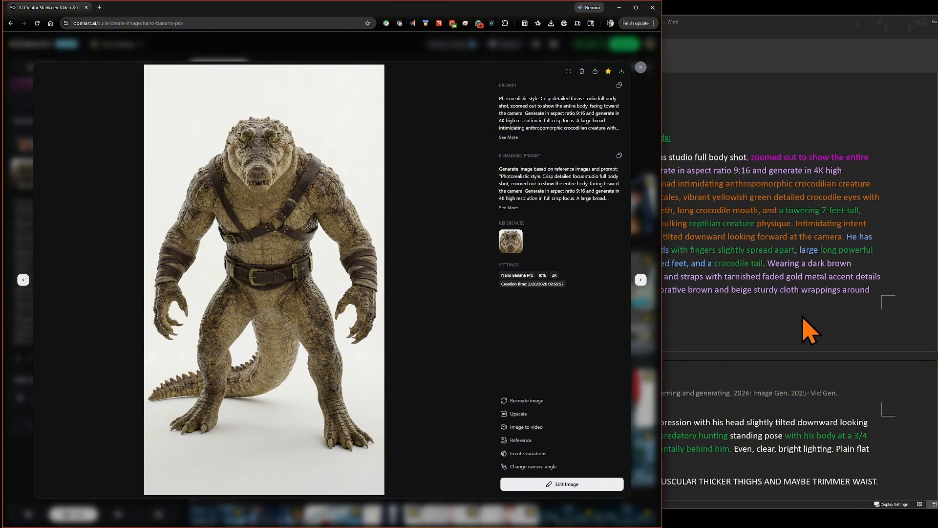
Highlight the whole Version 4 prompt in Word dark yellow, color "SO AWESOME!!!" below it green, and return to the enlarged image in OpenArt
{"action": "scroll", "coordinate": [809, 331], "scroll_direction": "down", "scroll_amount": 2}
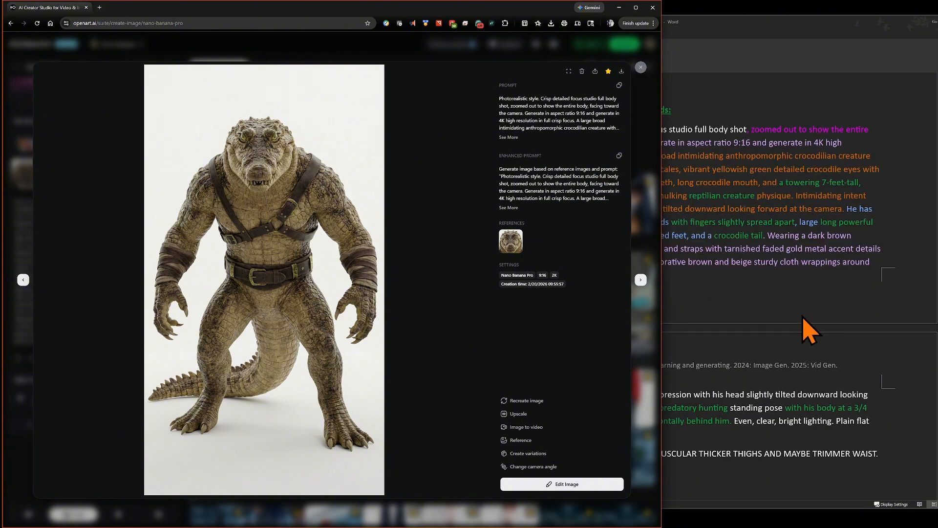
{"action": "left_click", "coordinate": [797, 400]}
{"action": "scroll", "coordinate": [802, 352], "scroll_direction": "up", "scroll_amount": 2}
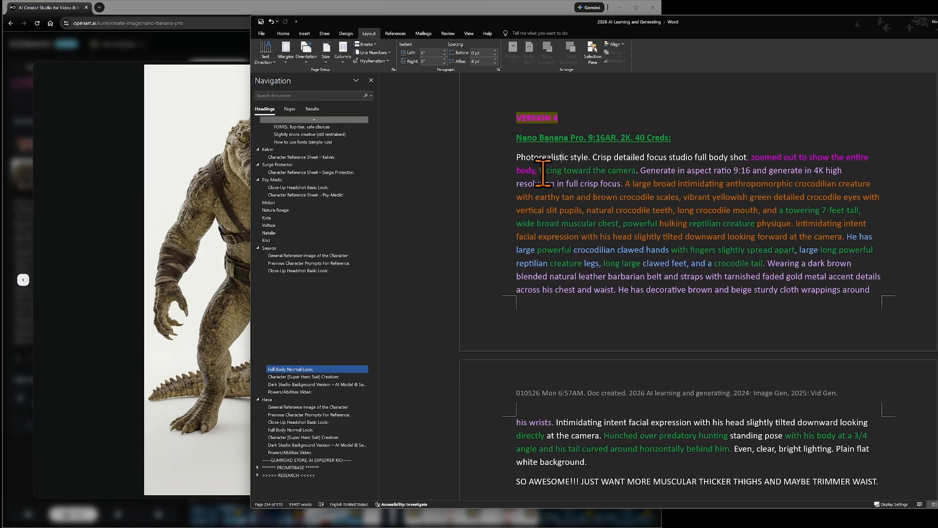
{"action": "left_click_drag", "start_coordinate": [516, 158], "coordinate": [664, 455]}
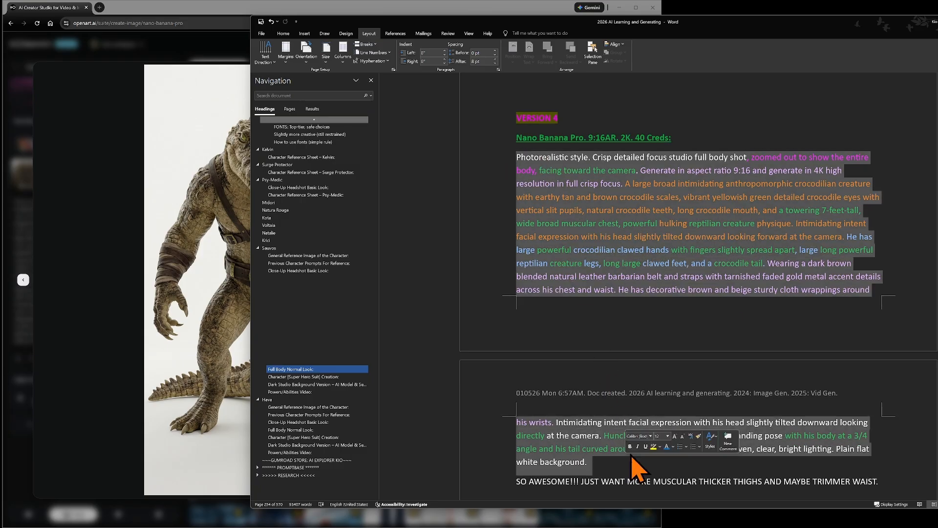
{"action": "left_click", "coordinate": [653, 446]}
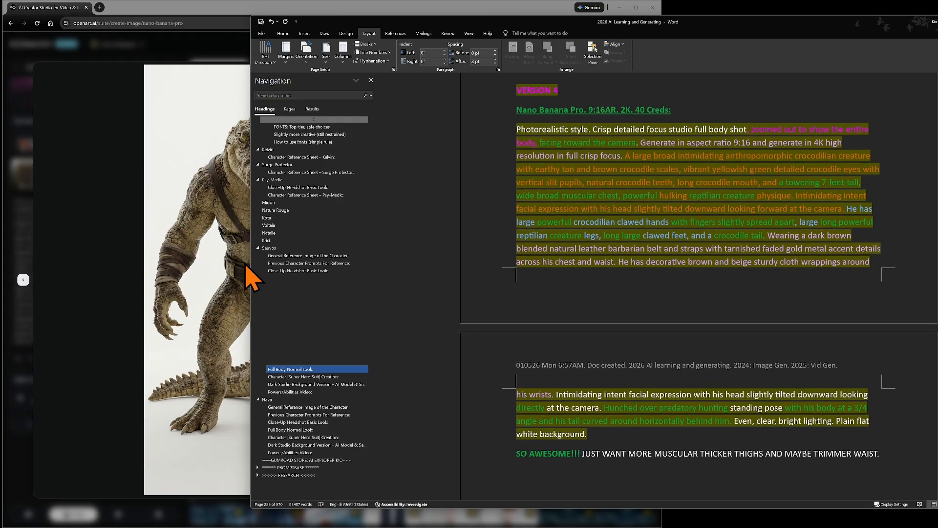
{"action": "left_click", "coordinate": [220, 261]}
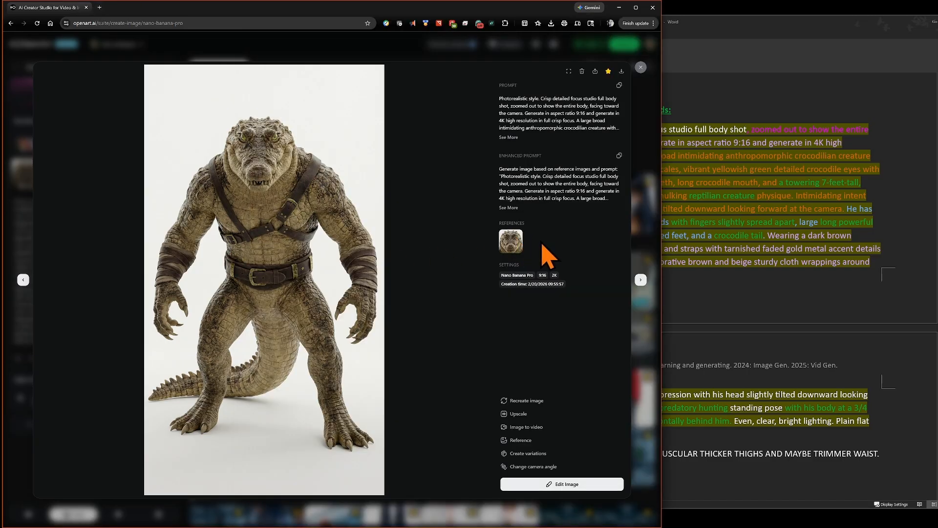